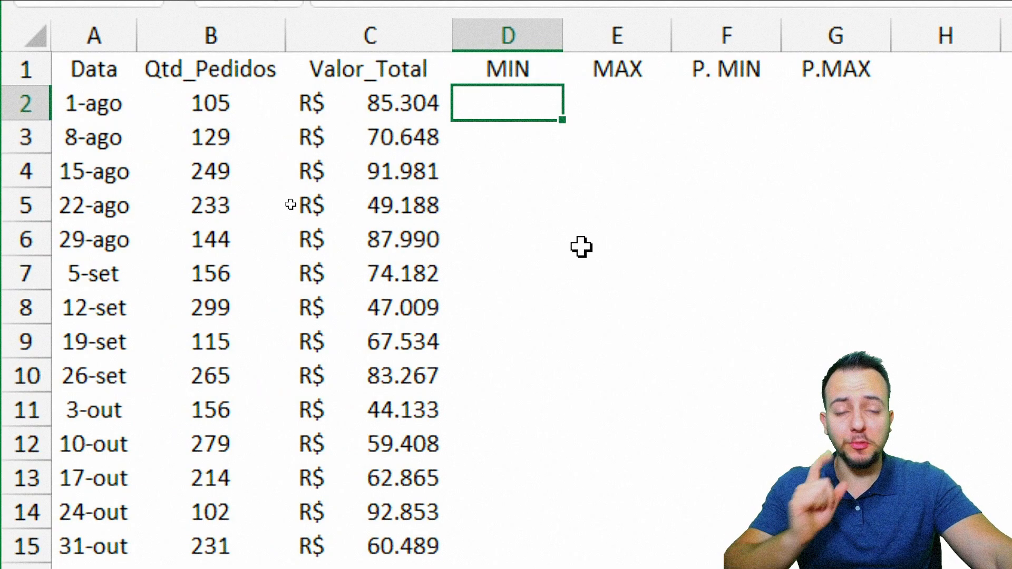
Step: Insert a 2-D line chart from the Data and Valor_Total columns, using A1:A15 and C1:C15 without Qtd_Pedidos
click(581, 246)
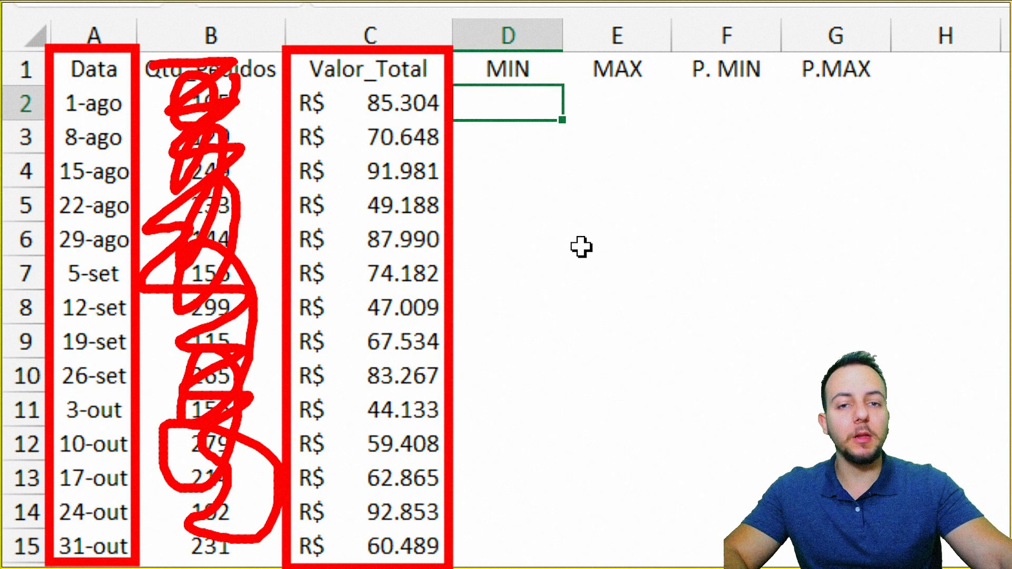
drag(94, 69, 94, 545)
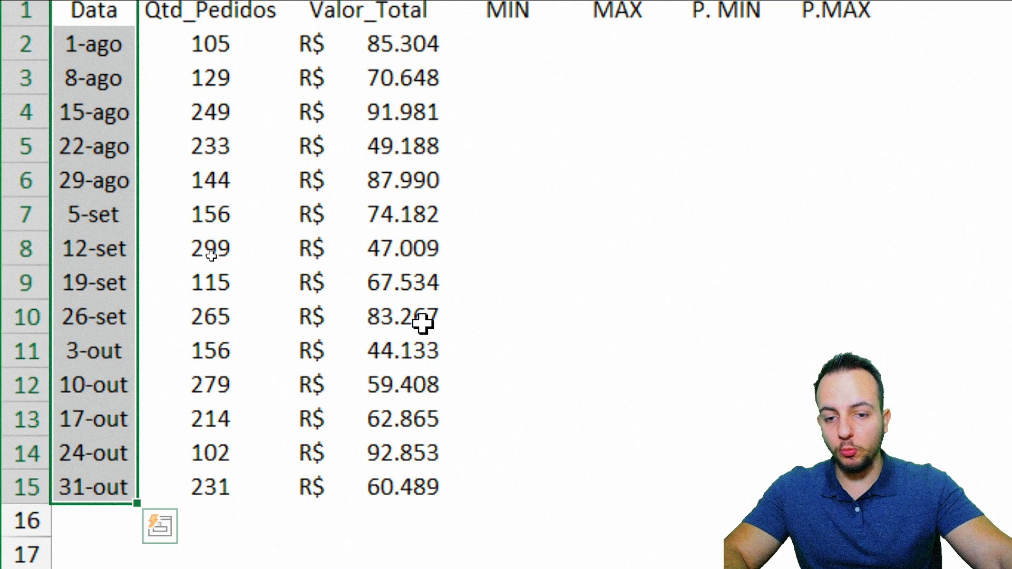
drag(94, 84, 78, 556)
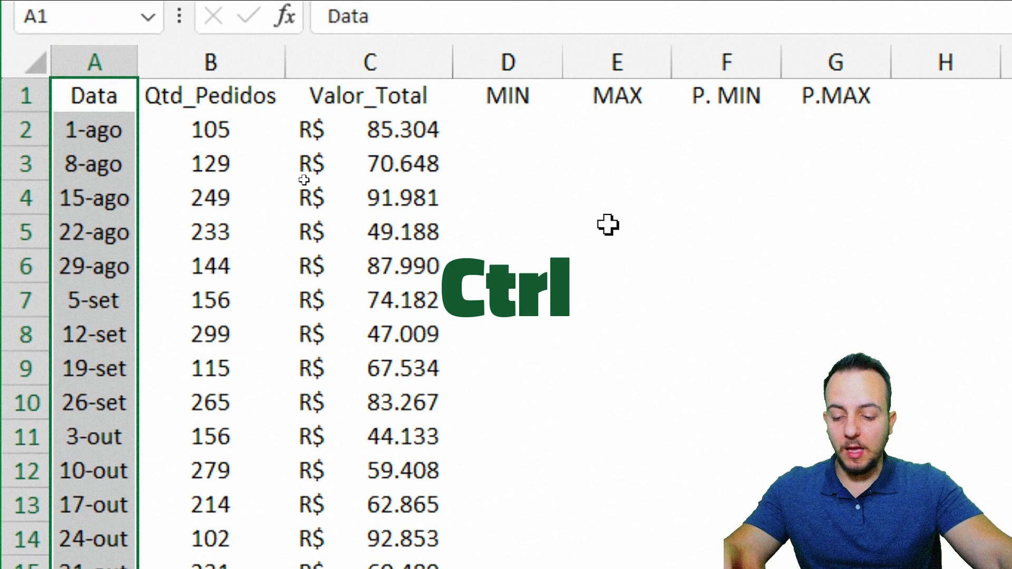
drag(369, 98, 372, 567)
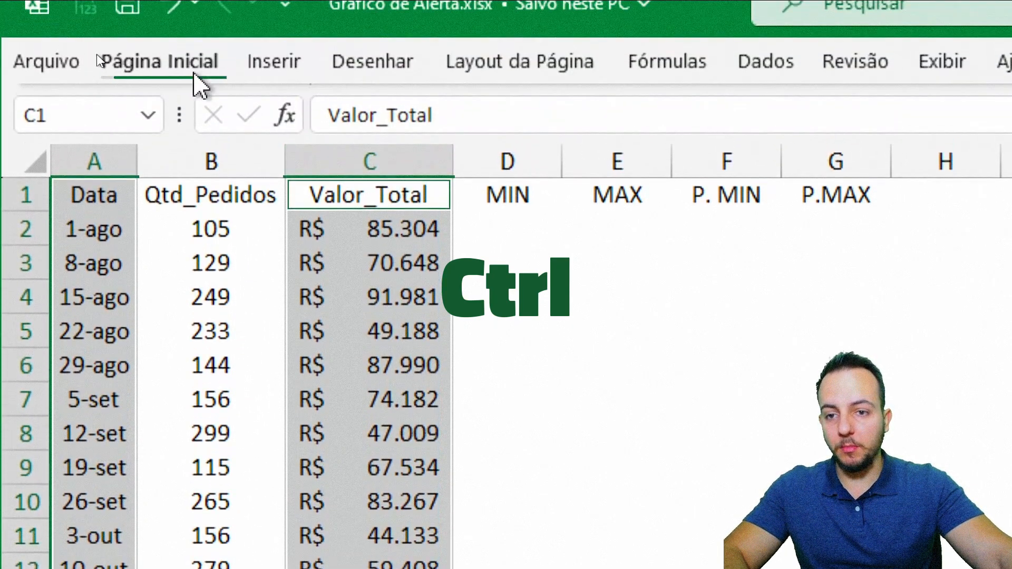
click(193, 74)
click(283, 62)
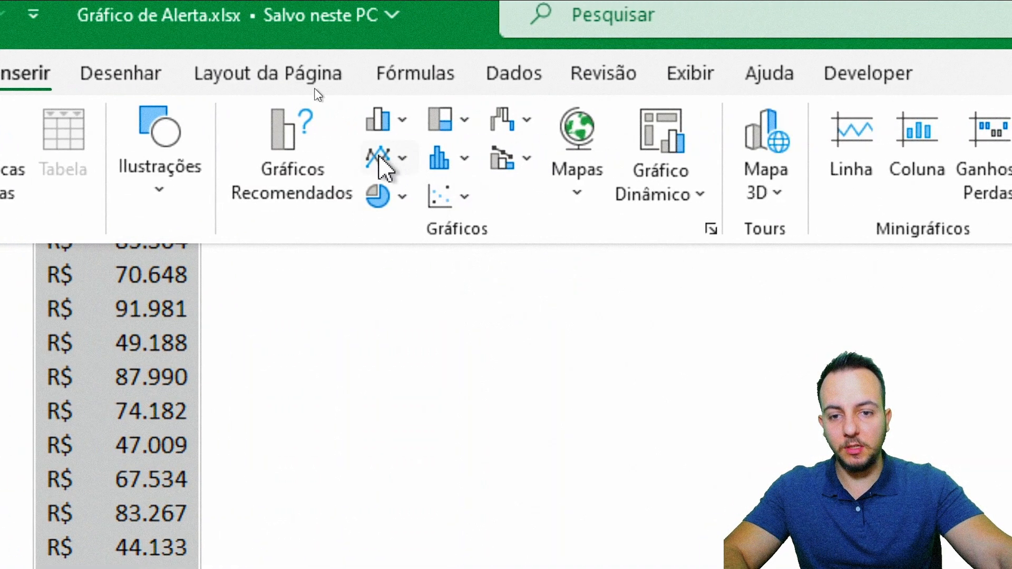
click(378, 155)
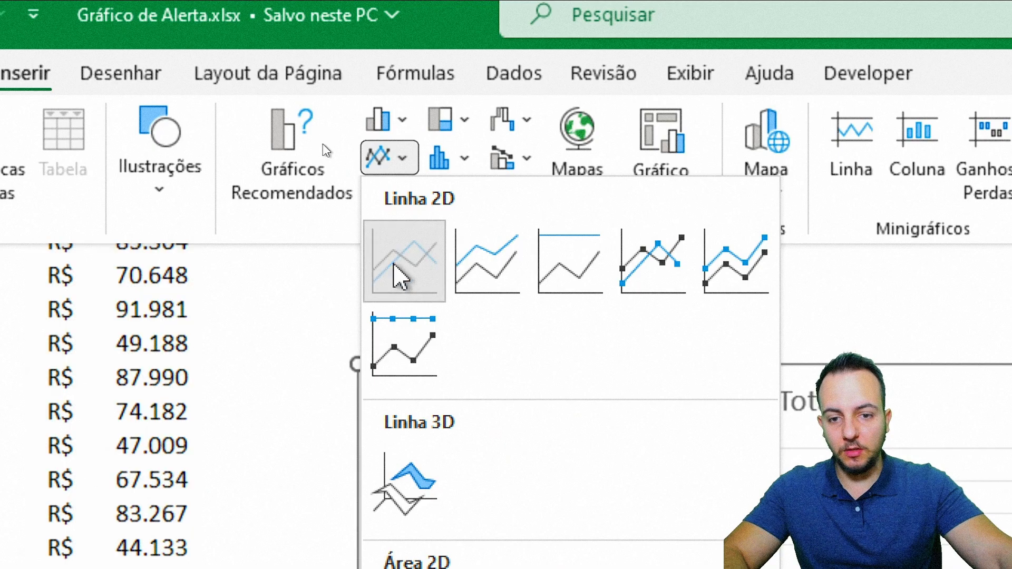
click(396, 273)
Step: Move the line chart beside the table, starting at column H, and enlarge it to reach column Q and row 16
drag(379, 199, 510, 109)
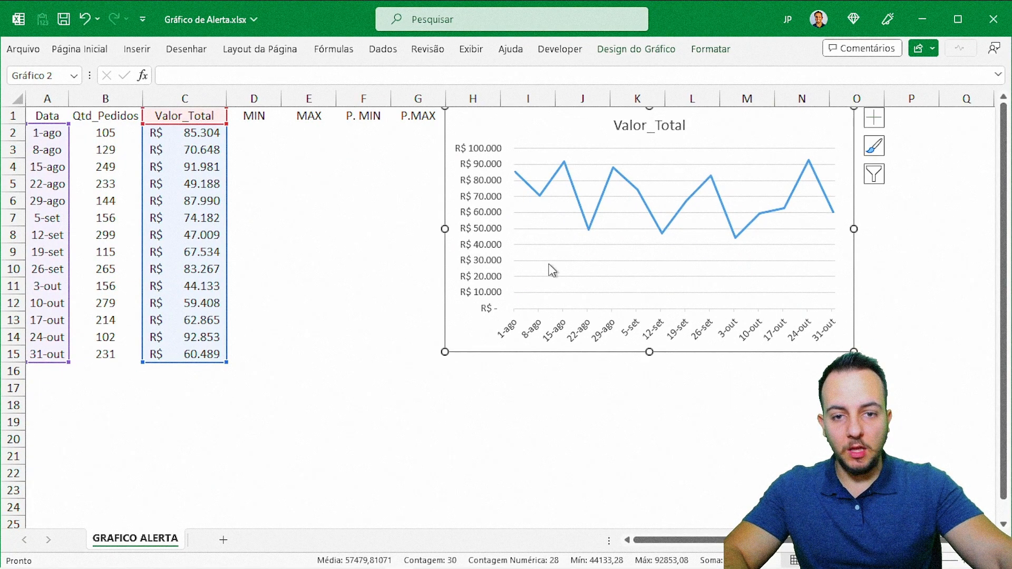
drag(861, 346, 971, 373)
click(569, 422)
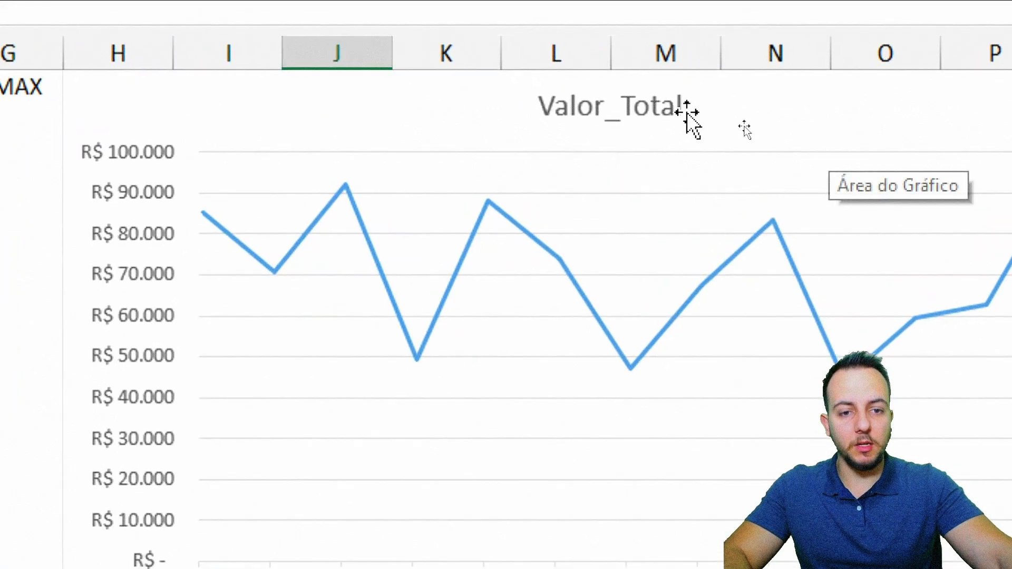
Step: Delete the Valor_Total title from the line chart
click(728, 124)
key(Delete)
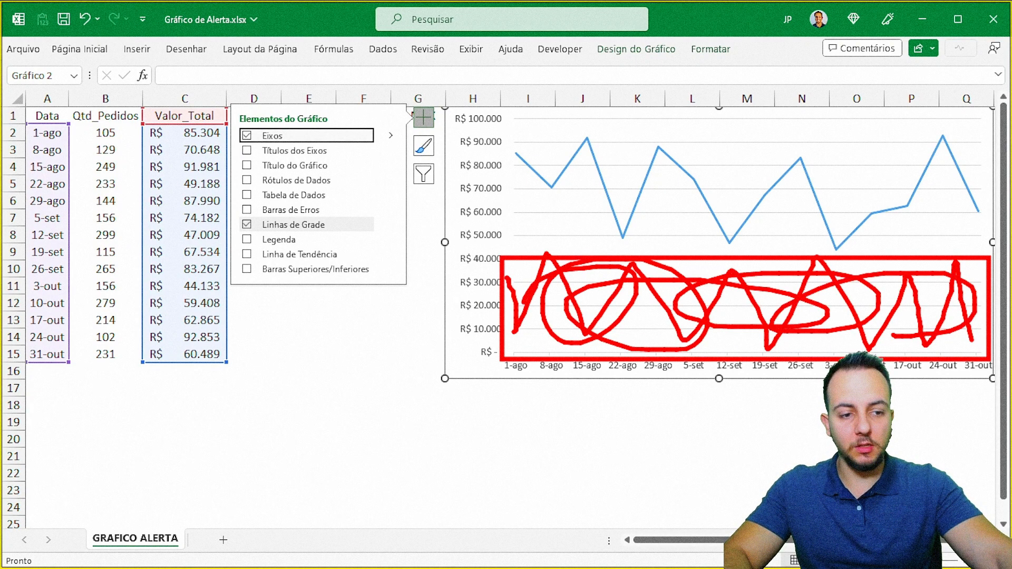
click(582, 422)
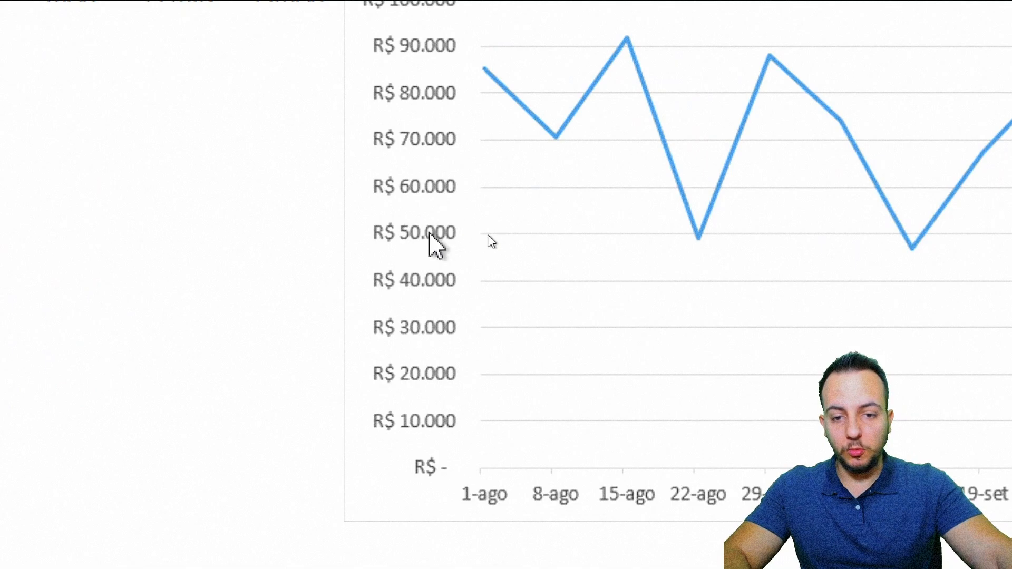
Step: Open the axis limit options for the line chart's vertical value axis
click(447, 343)
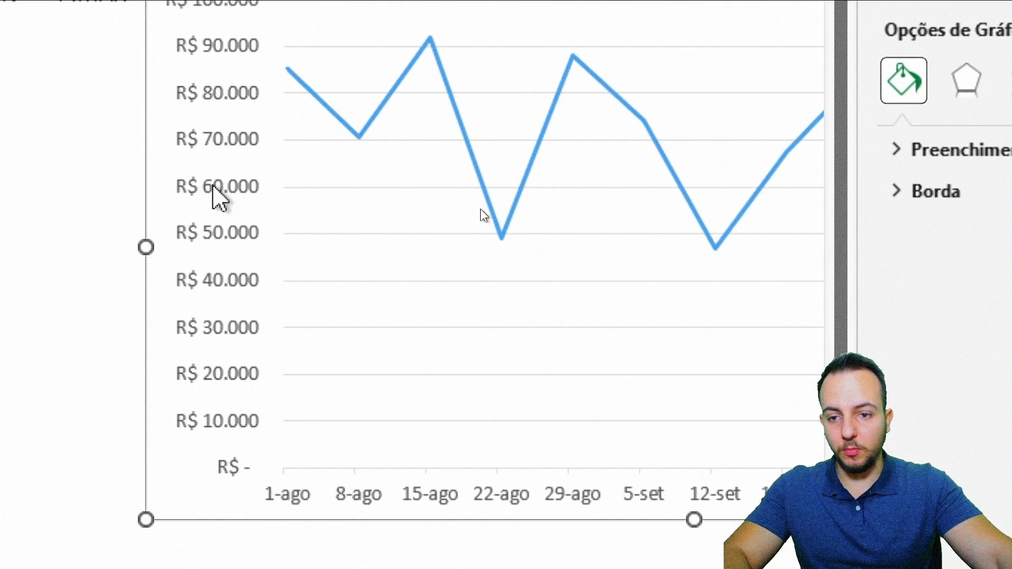
click(213, 187)
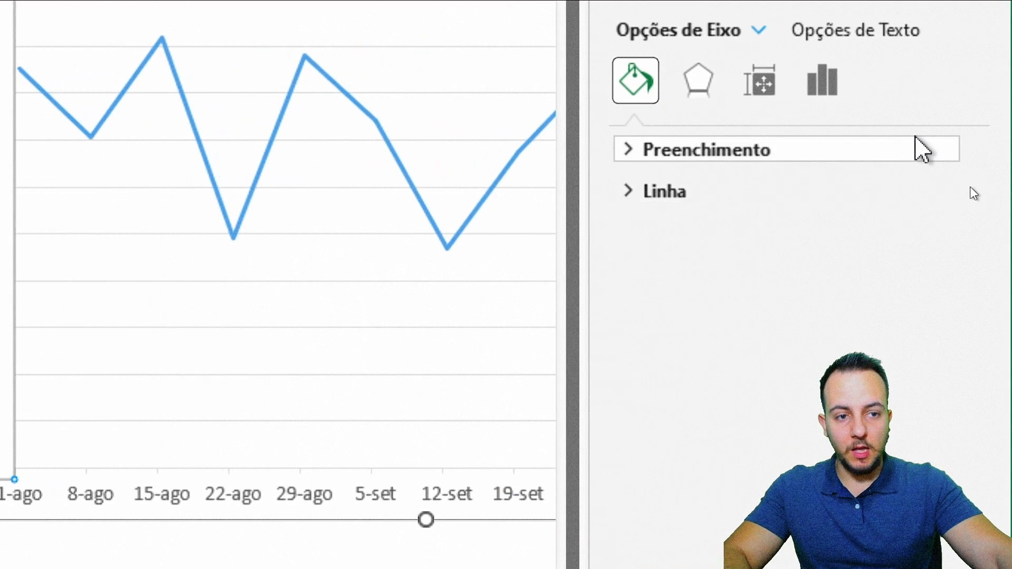
click(823, 81)
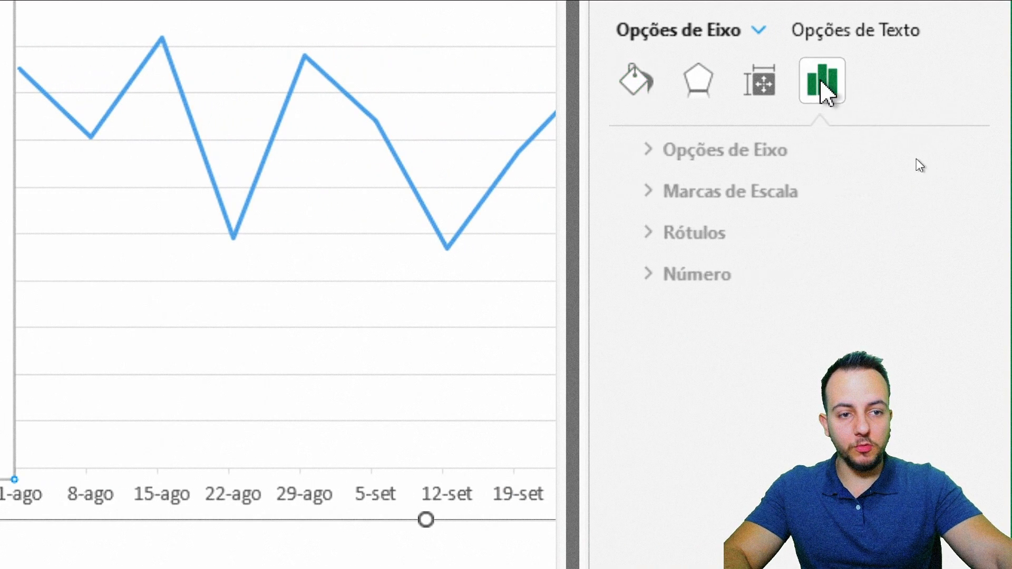
click(719, 154)
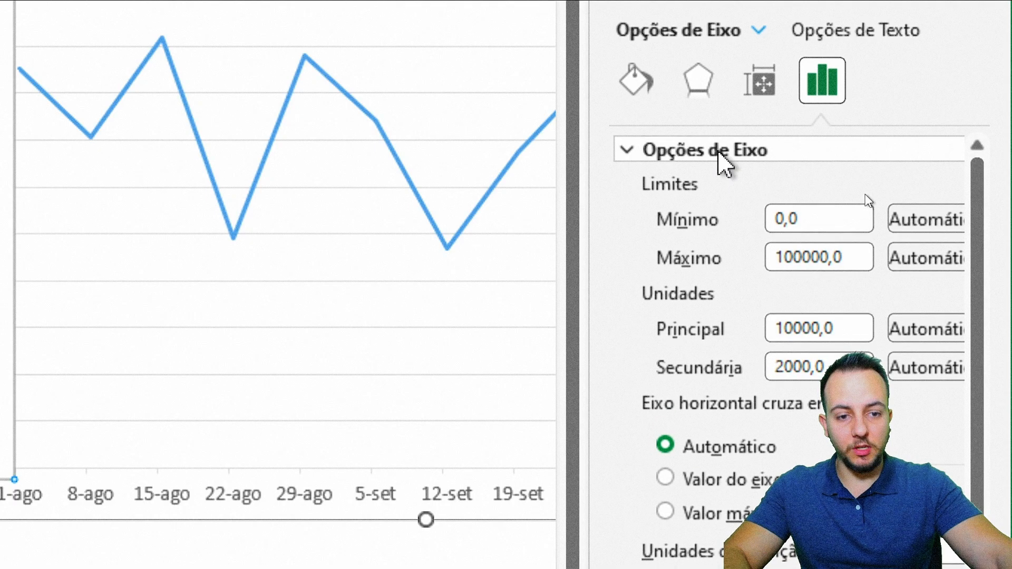
mouse_move(588, 182)
mouse_down()
mouse_move(551, 181)
mouse_move(487, 211)
mouse_move(645, 274)
mouse_up()
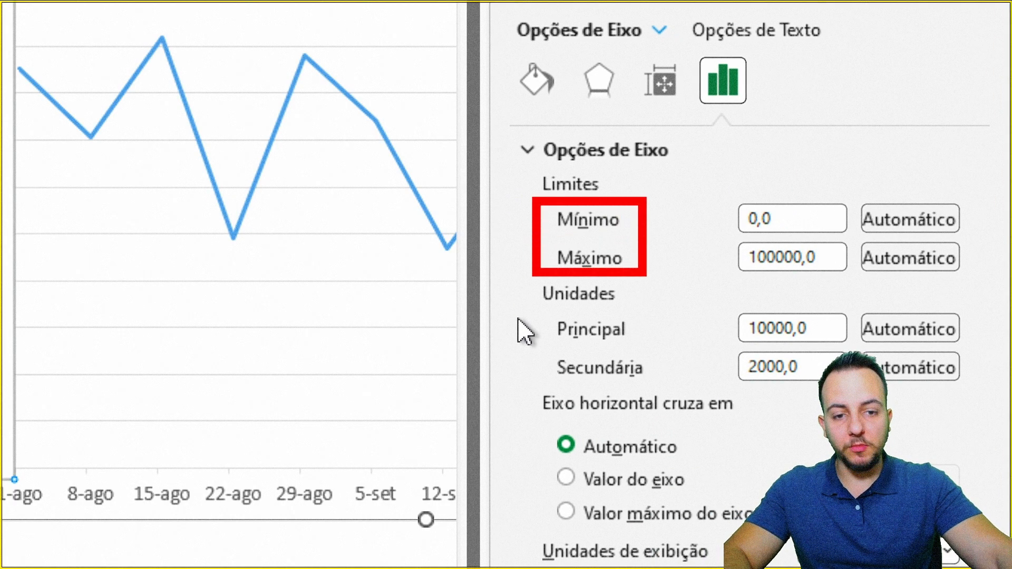
drag(943, 275, 866, 275)
key(ctrl+z)
key(ctrl+z)
key(ctrl+z)
drag(551, 202, 802, 237)
drag(763, 191, 816, 146)
key(Escape)
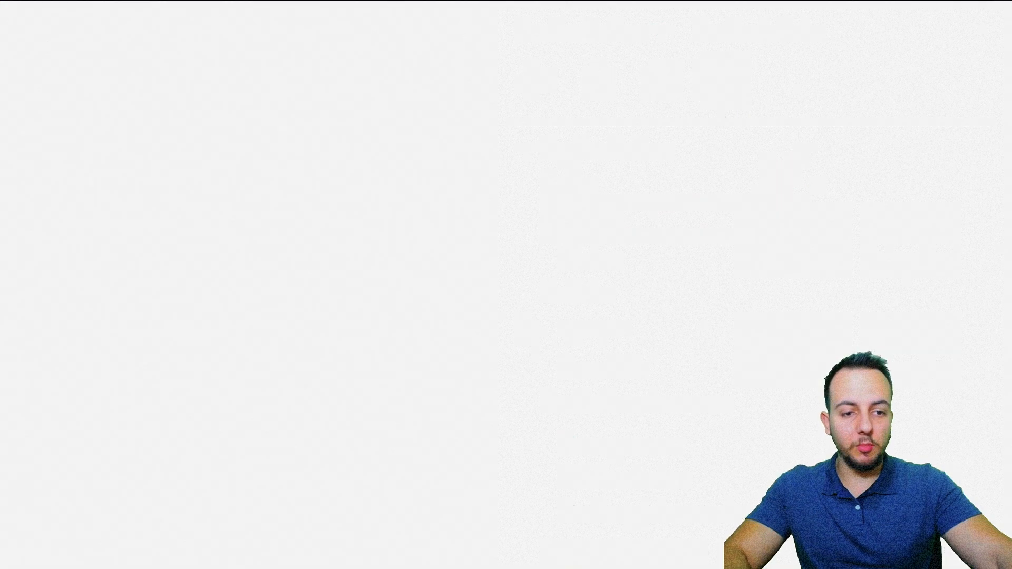
Step: Set the vertical axis minimum limit to 30000 and close the axis formatting settings
double_click(837, 231)
text(30)
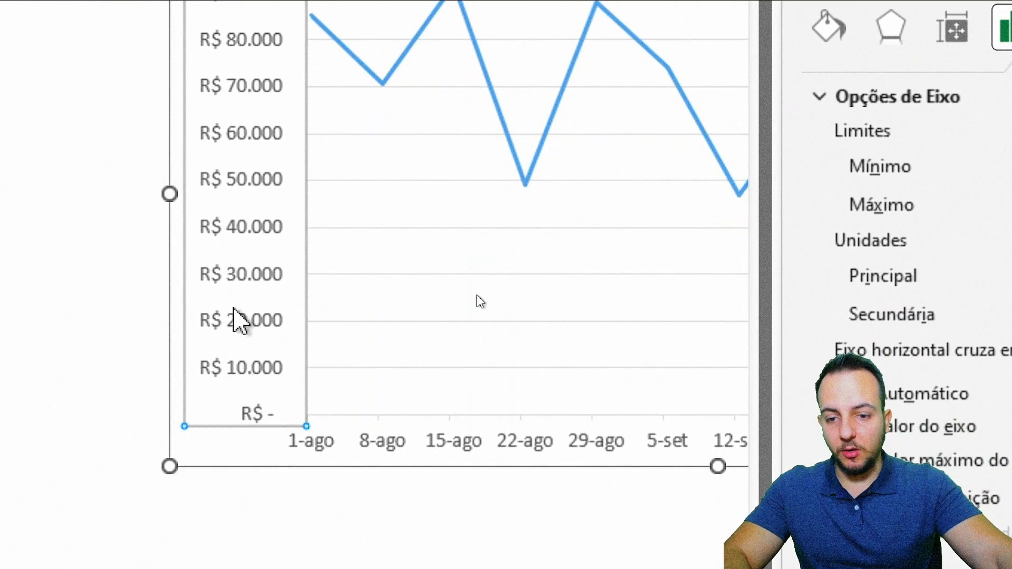
key(ctrl+2)
drag(164, 255, 806, 428)
mouse_move(712, 295)
mouse_down()
mouse_move(666, 388)
mouse_move(377, 289)
mouse_up()
key(w)
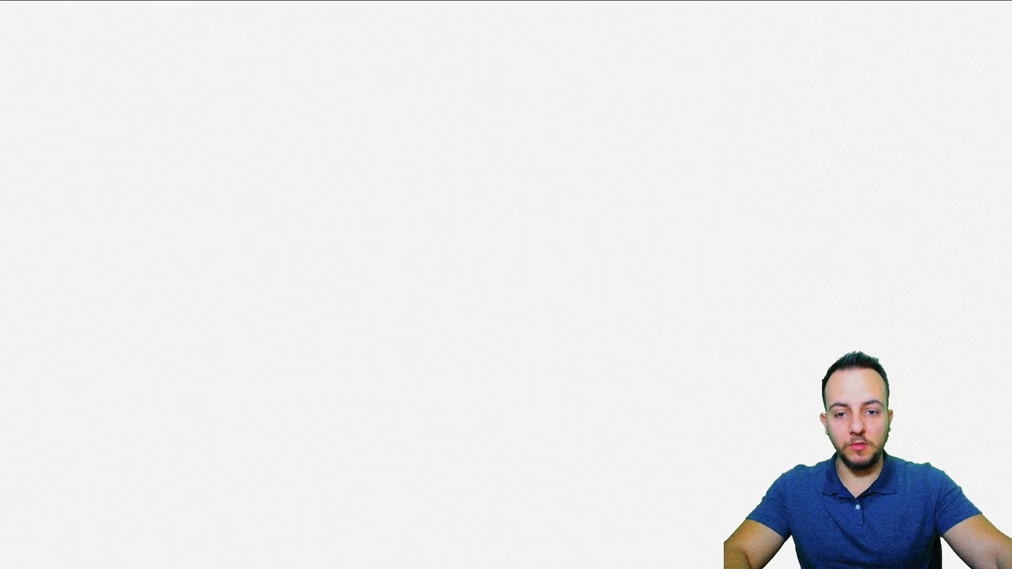
key(Escape)
click(827, 165)
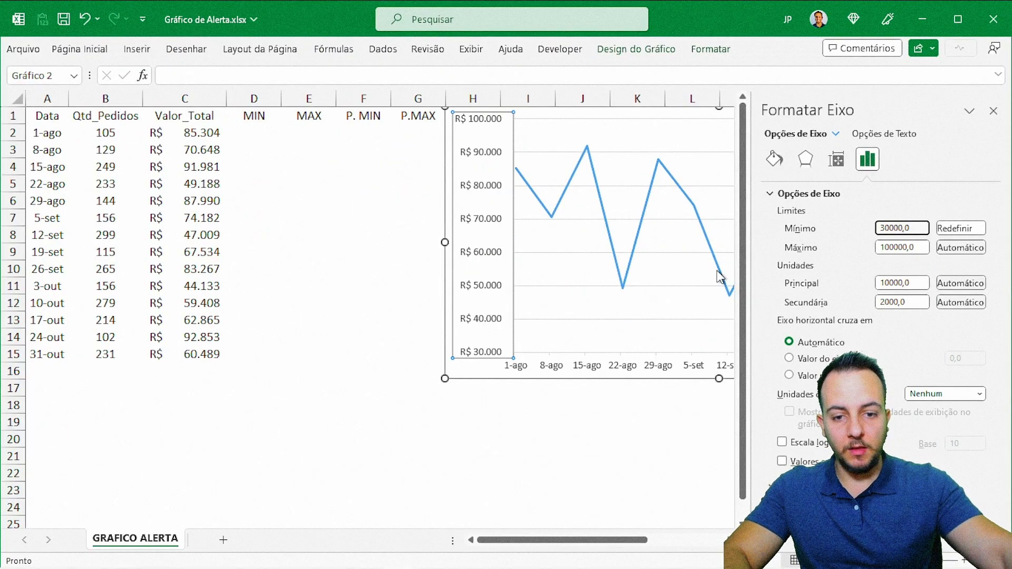
click(992, 111)
click(405, 307)
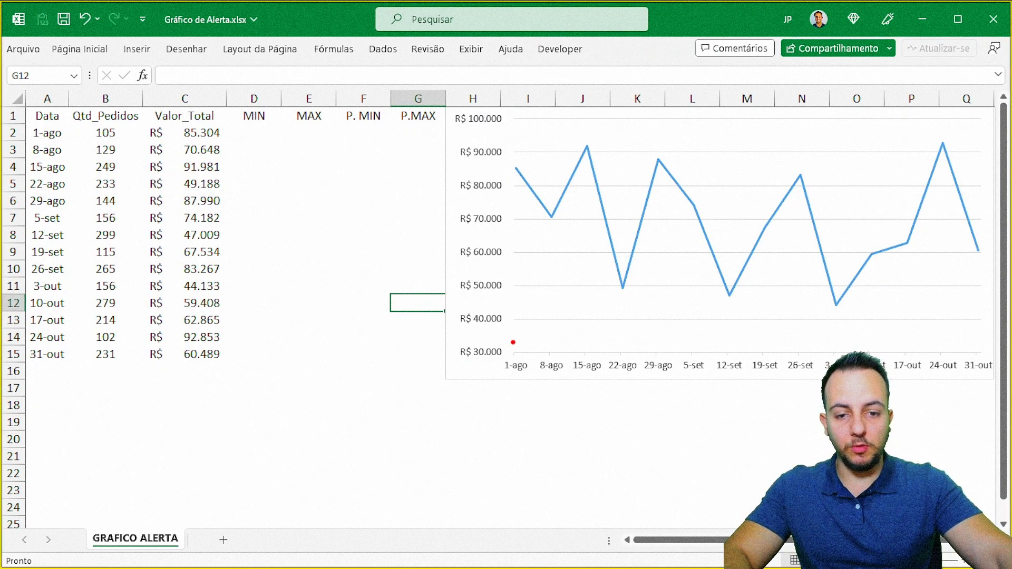
drag(513, 343, 783, 310)
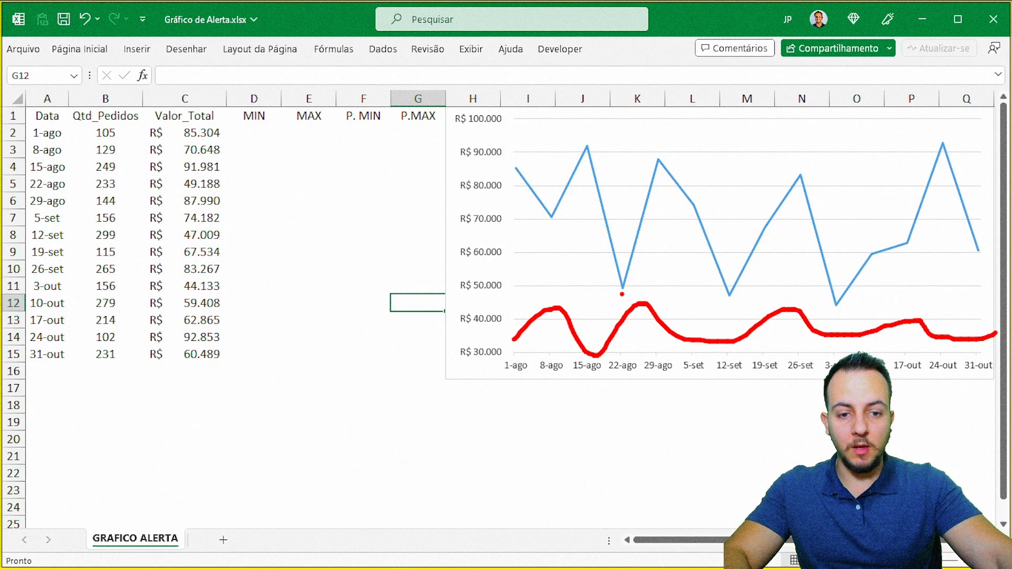
key(Escape)
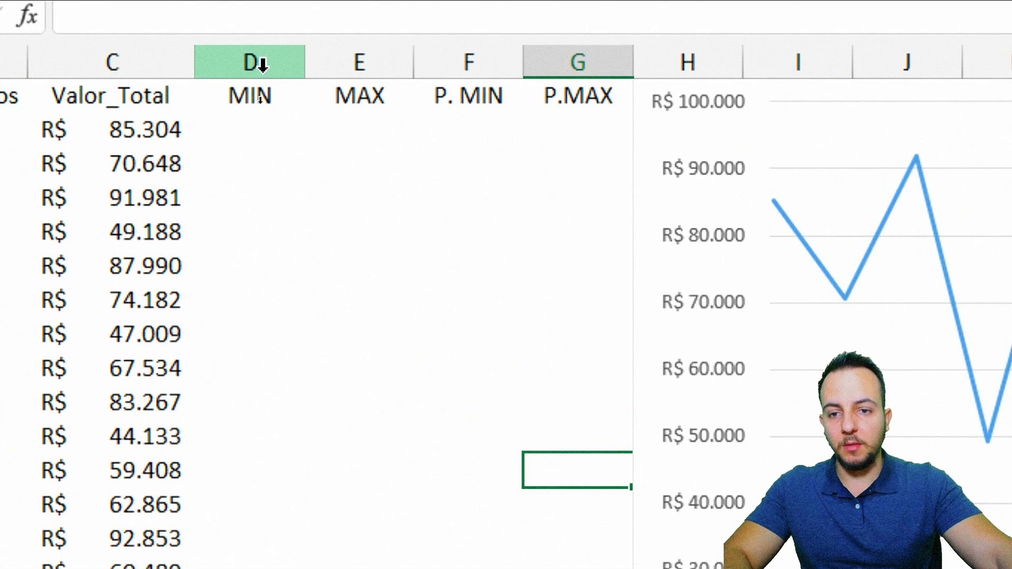
click(258, 98)
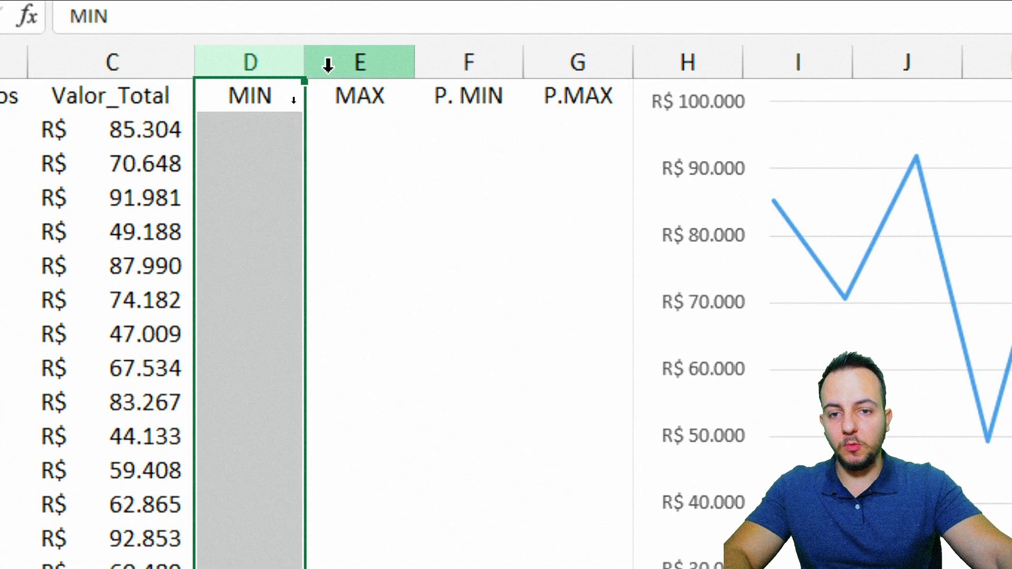
click(328, 63)
click(443, 60)
click(550, 57)
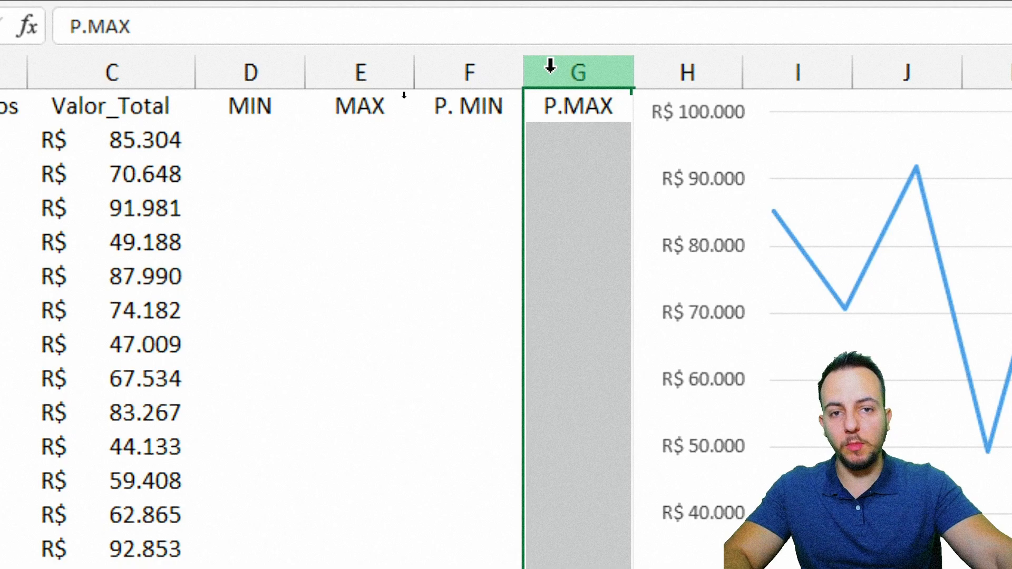
drag(281, 71, 360, 74)
click(241, 137)
drag(244, 139, 343, 138)
click(286, 140)
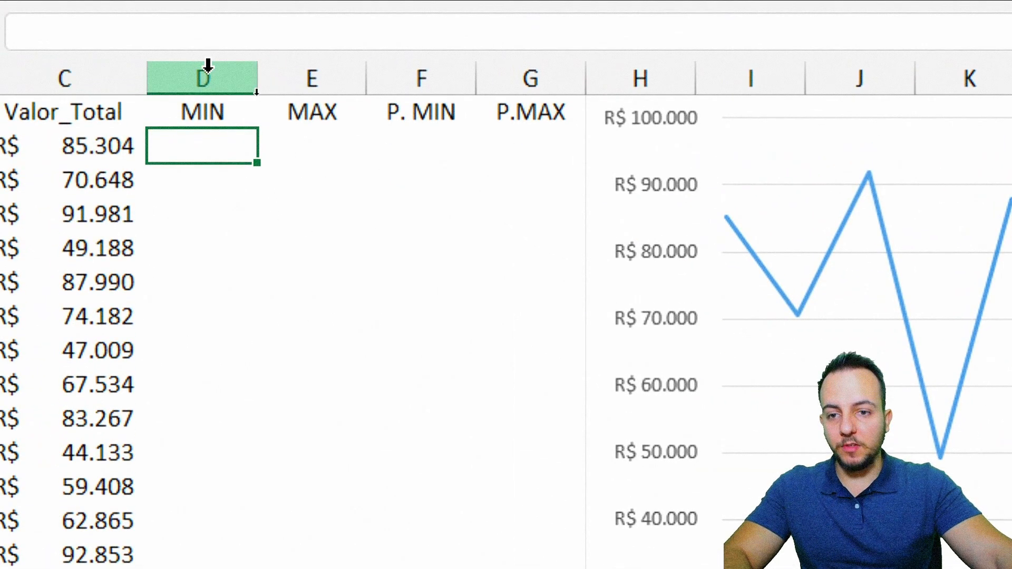
drag(207, 74, 333, 89)
drag(420, 83, 572, 87)
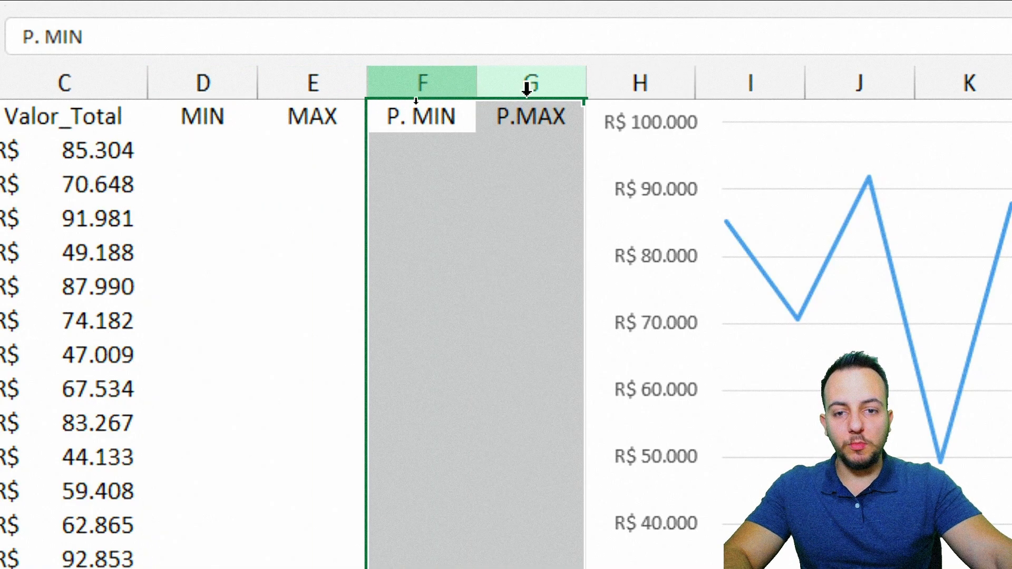
click(436, 83)
click(529, 85)
click(429, 159)
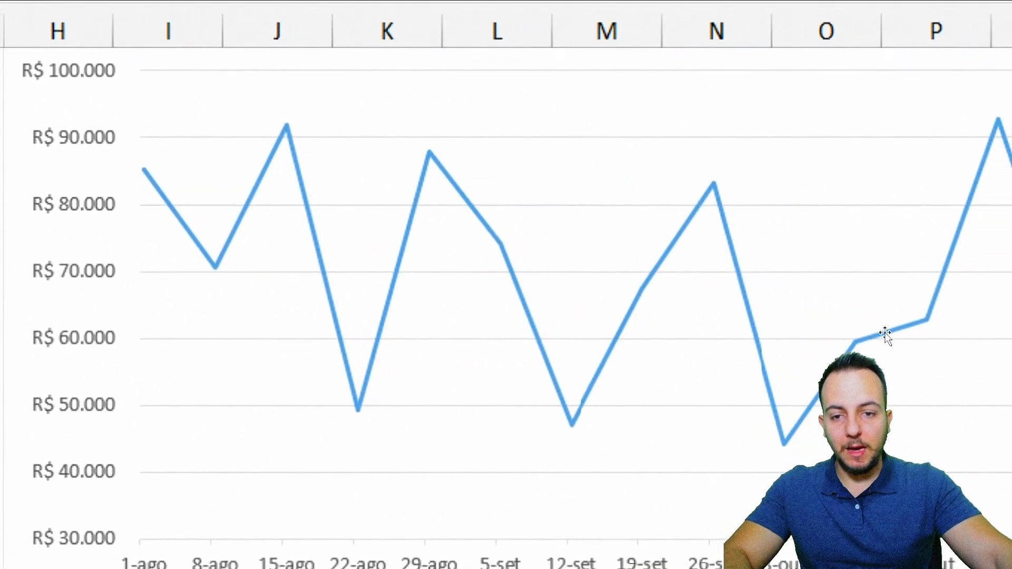
mouse_move(282, 85)
mouse_down()
mouse_move(255, 97)
mouse_move(296, 127)
mouse_up()
drag(327, 93, 408, 90)
key(ctrl+z)
key(ctrl+z)
mouse_move(520, 416)
mouse_down()
mouse_move(571, 380)
mouse_move(449, 485)
mouse_up()
key(Escape)
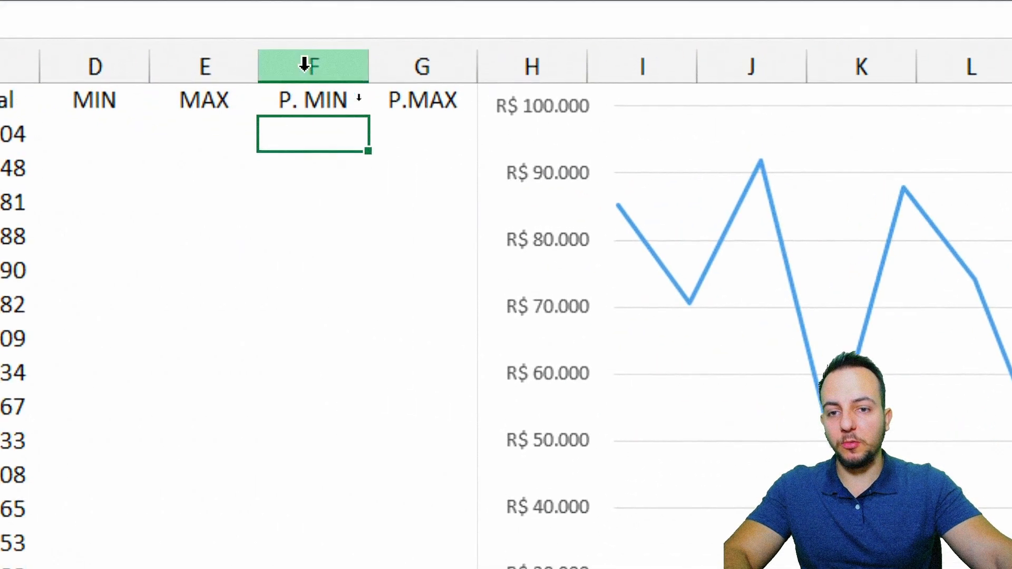
drag(305, 63, 429, 81)
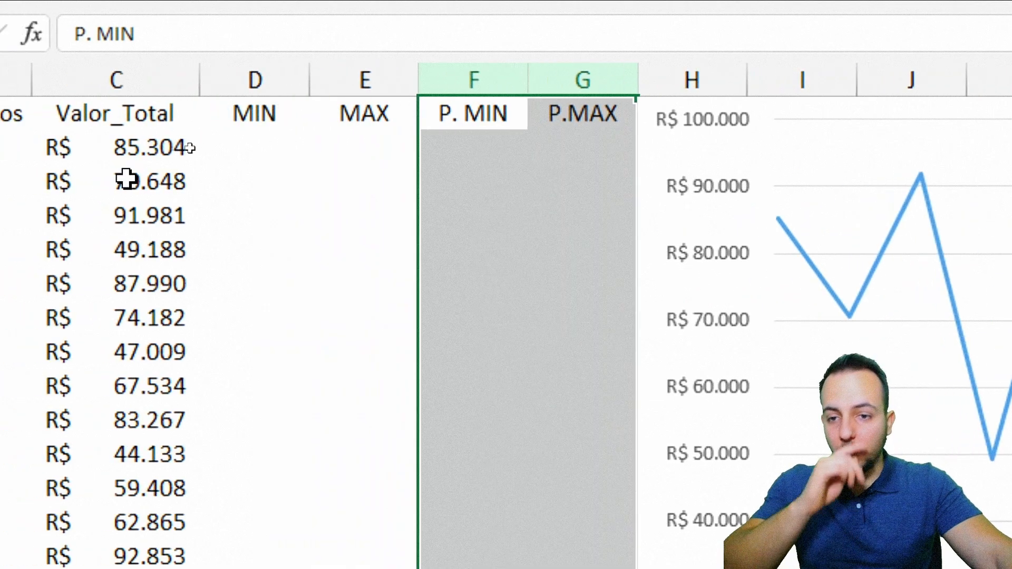
drag(142, 86, 274, 68)
drag(440, 72, 441, 64)
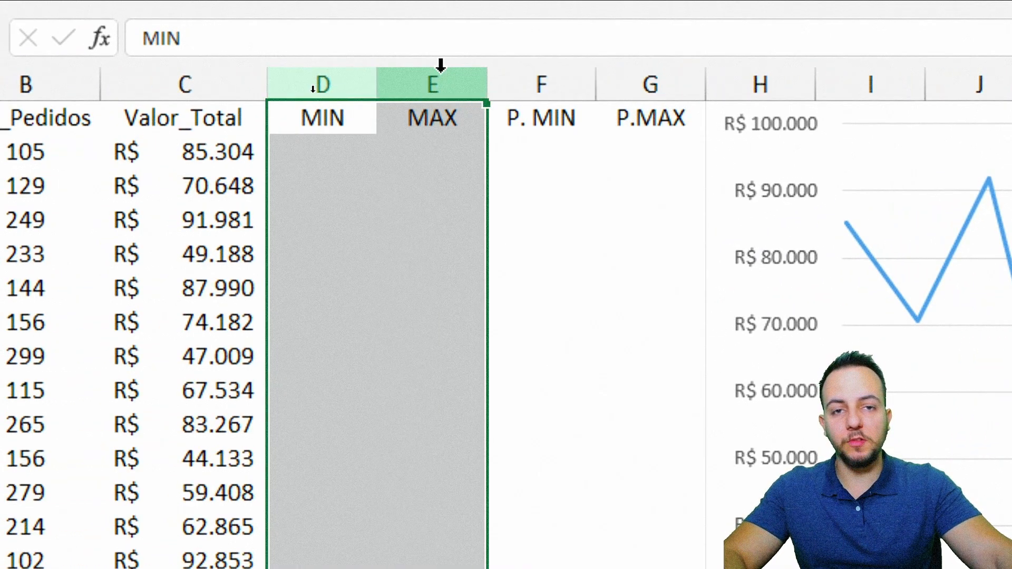
click(337, 156)
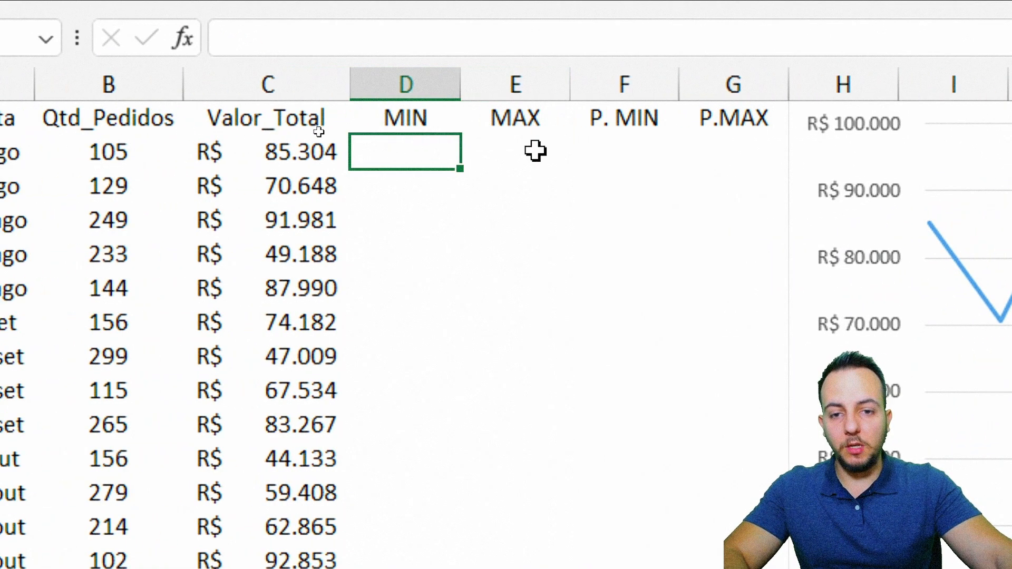
click(535, 152)
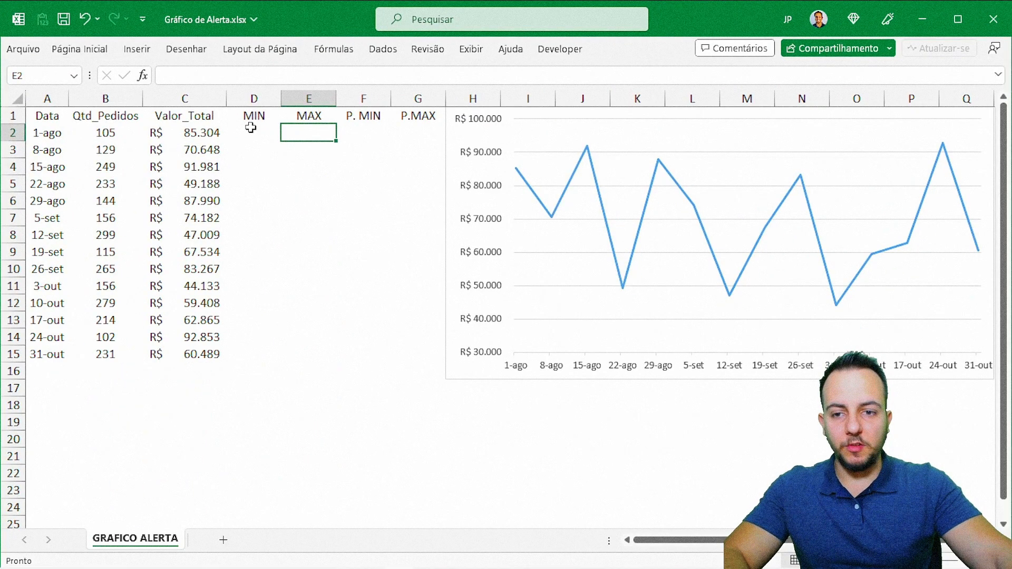
mouse_move(251, 128)
mouse_down()
mouse_move(255, 226)
mouse_move(305, 350)
mouse_up()
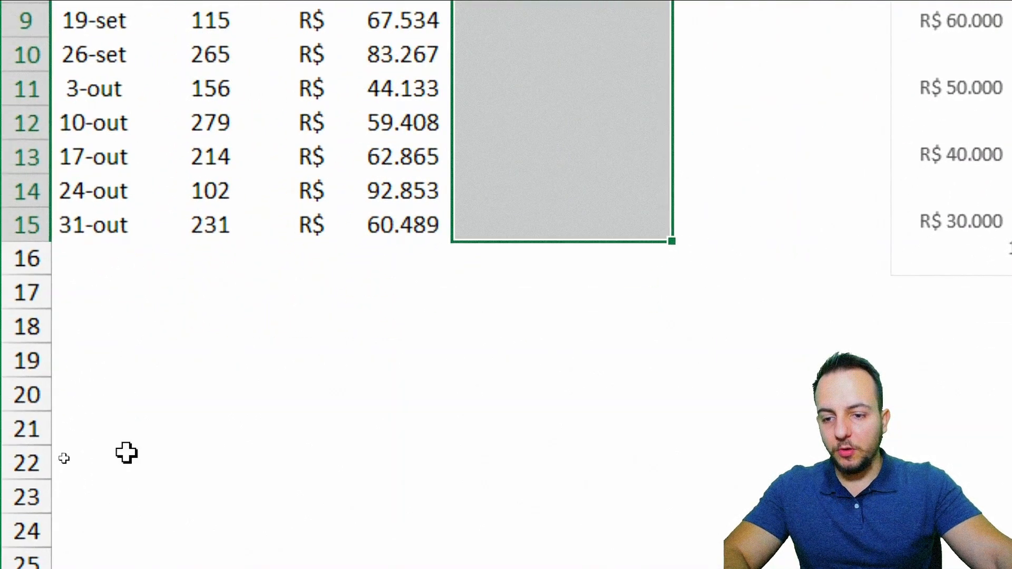
Step: Enter the labels MINIMO in cell B17 and MAXIMO in cell B18 below the table
drag(107, 389, 112, 391)
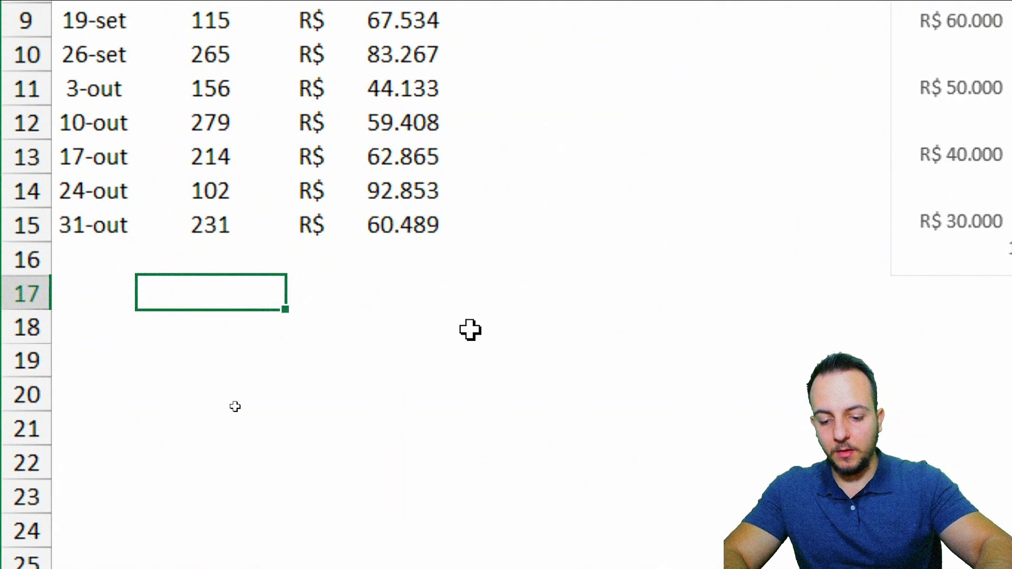
text(M)
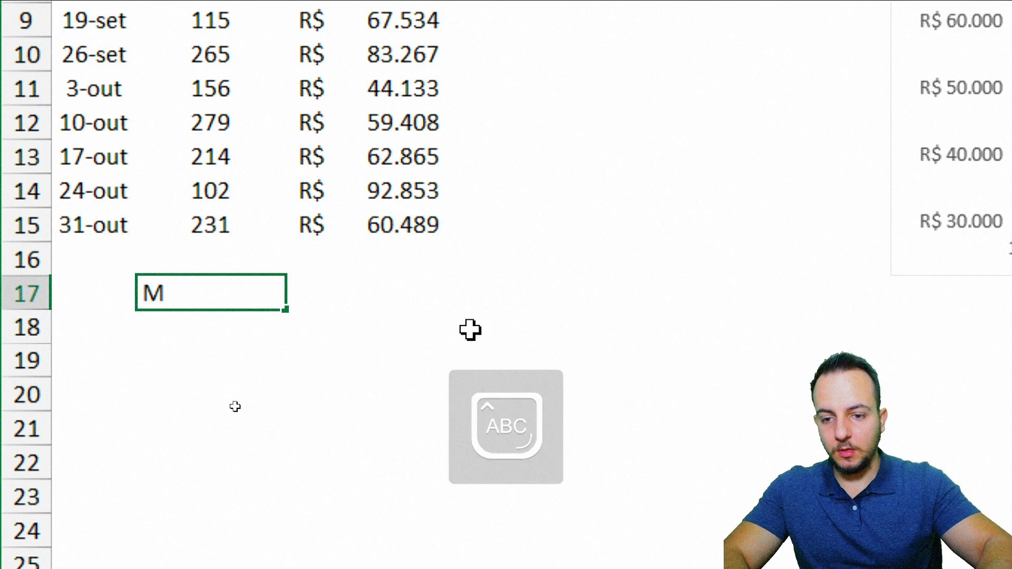
text(INIMO)
key(Return)
text(MAXIMO)
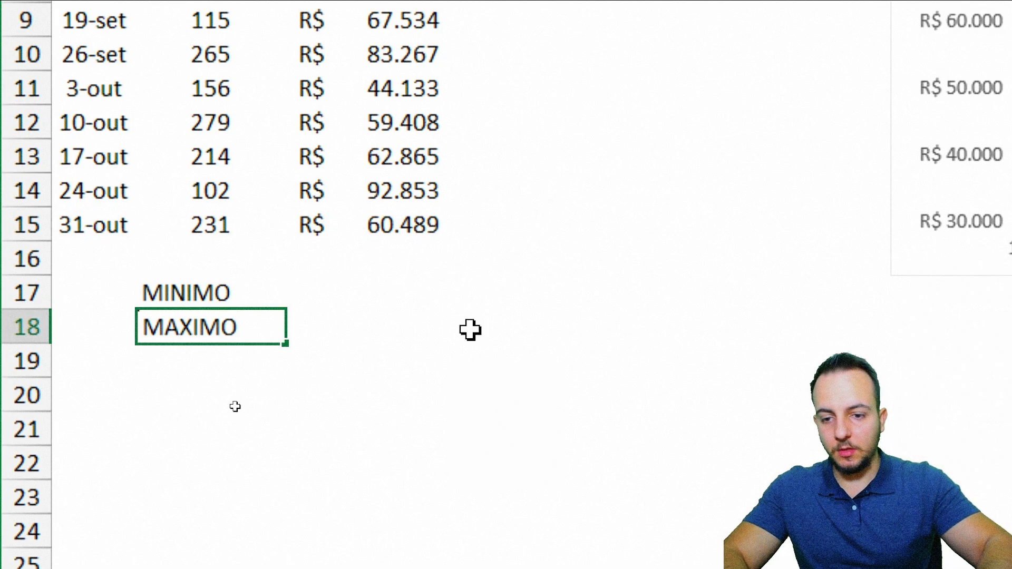
key(Up)
key(Right)
key(shift+Down)
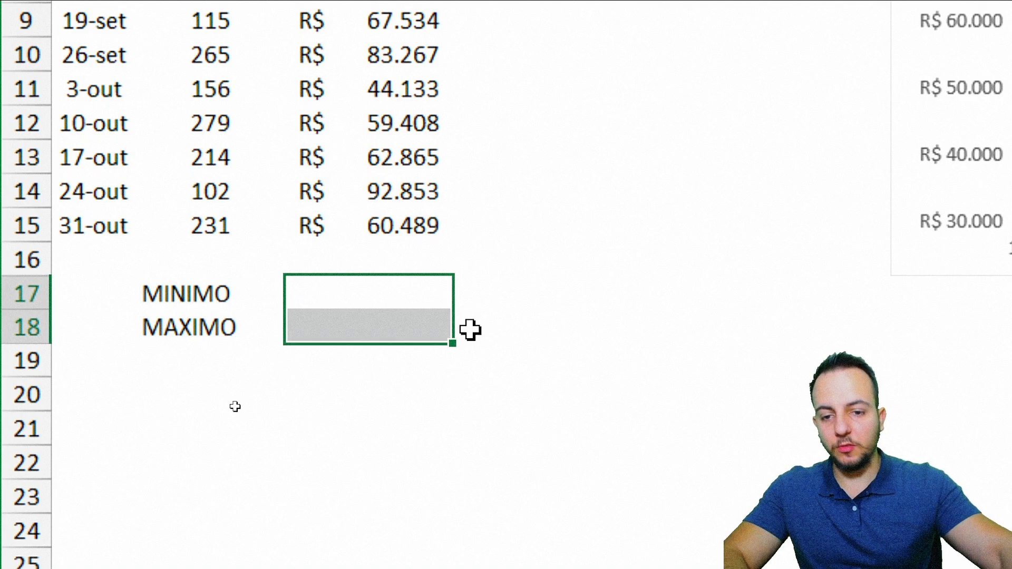
drag(223, 286, 321, 285)
key(ctrl+2)
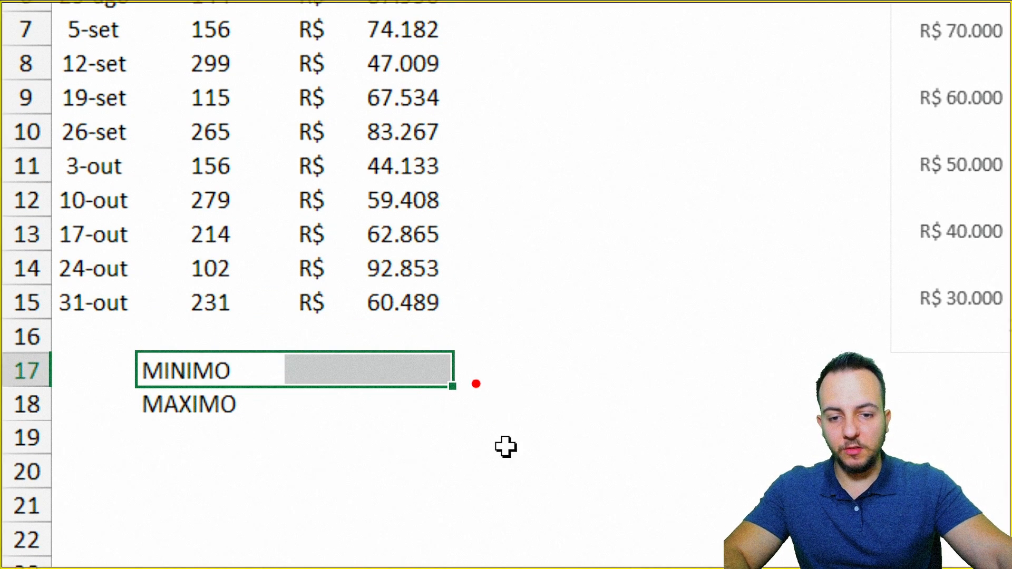
drag(480, 368, 498, 298)
drag(523, 259, 536, 286)
drag(617, 278, 506, 351)
key(Escape)
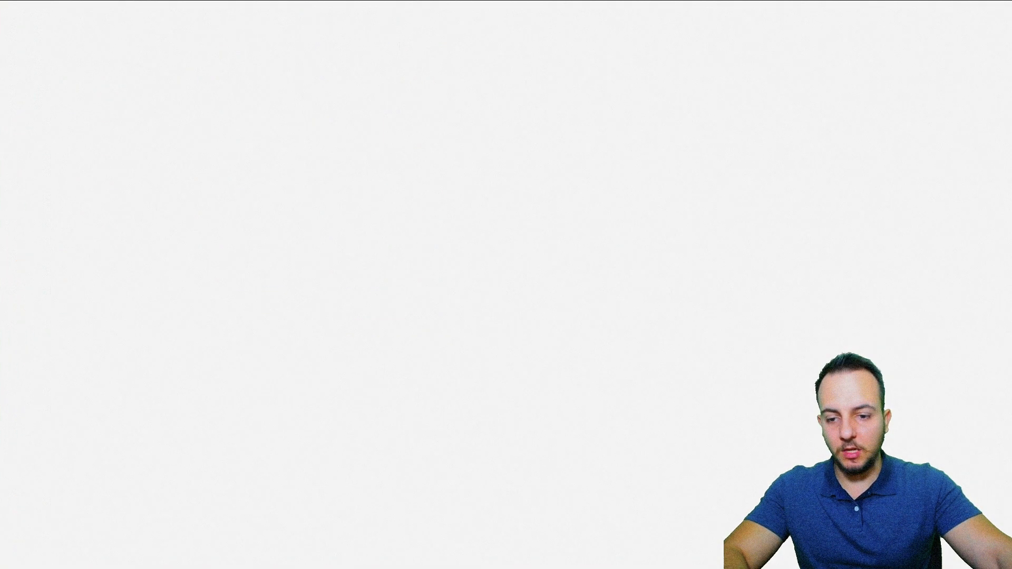
Step: Enter the limit values 65000 for MINIMO in cell C17 and 80000 for MAXIMO in cell C18
click(344, 254)
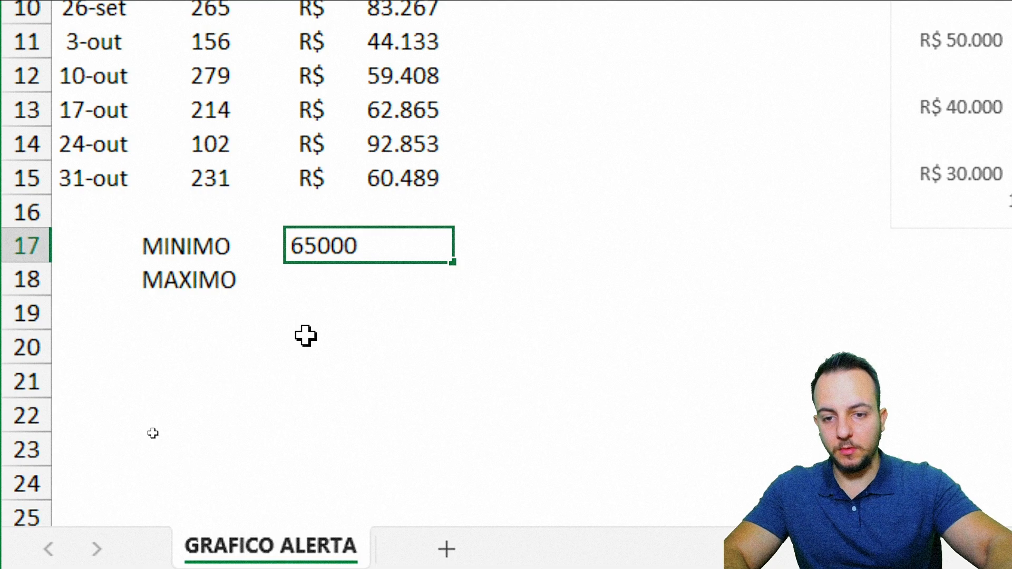
key(Return)
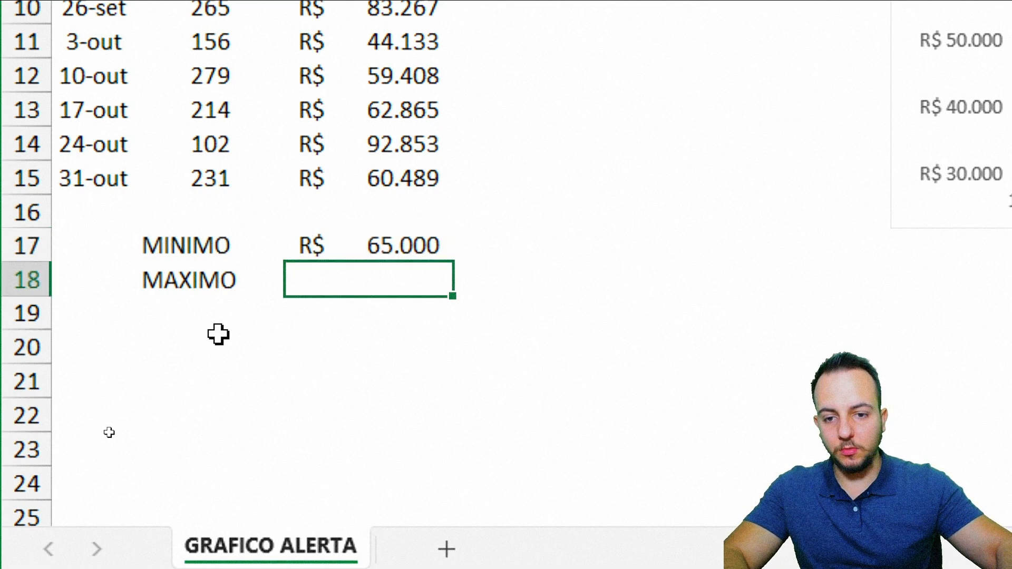
key(Return)
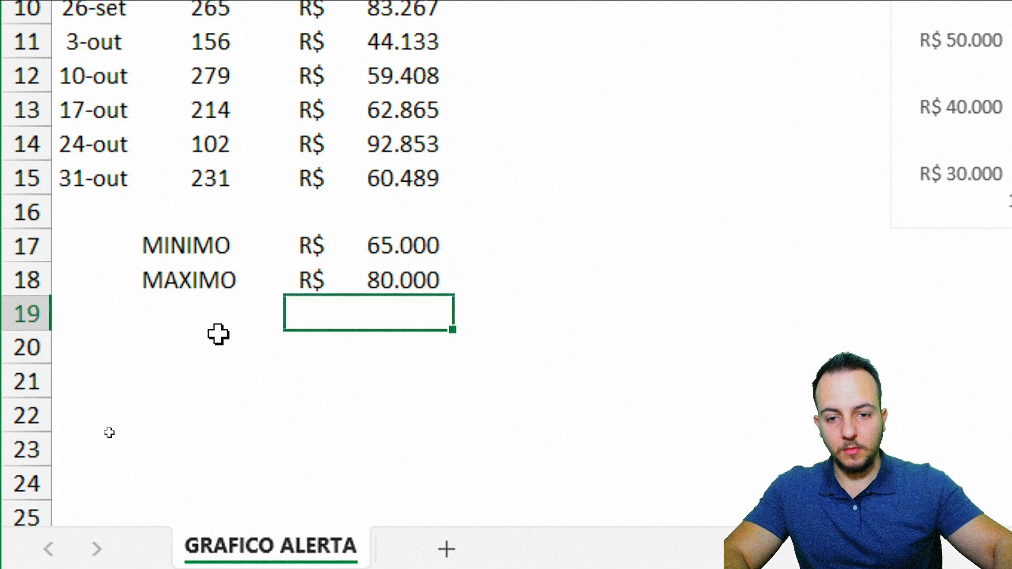
drag(207, 242, 372, 280)
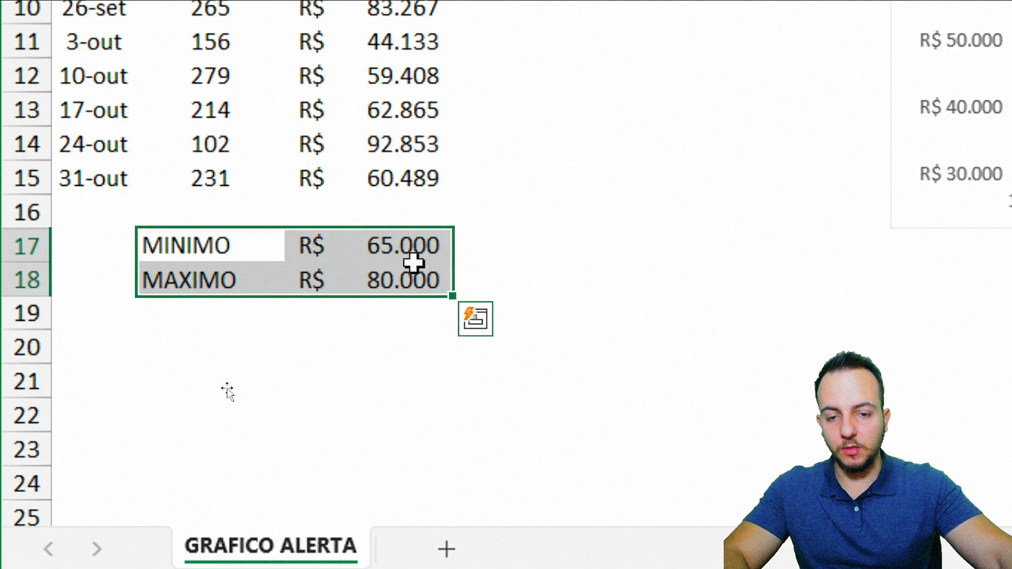
scroll(554, 72, up, 3)
drag(533, 72, 520, 496)
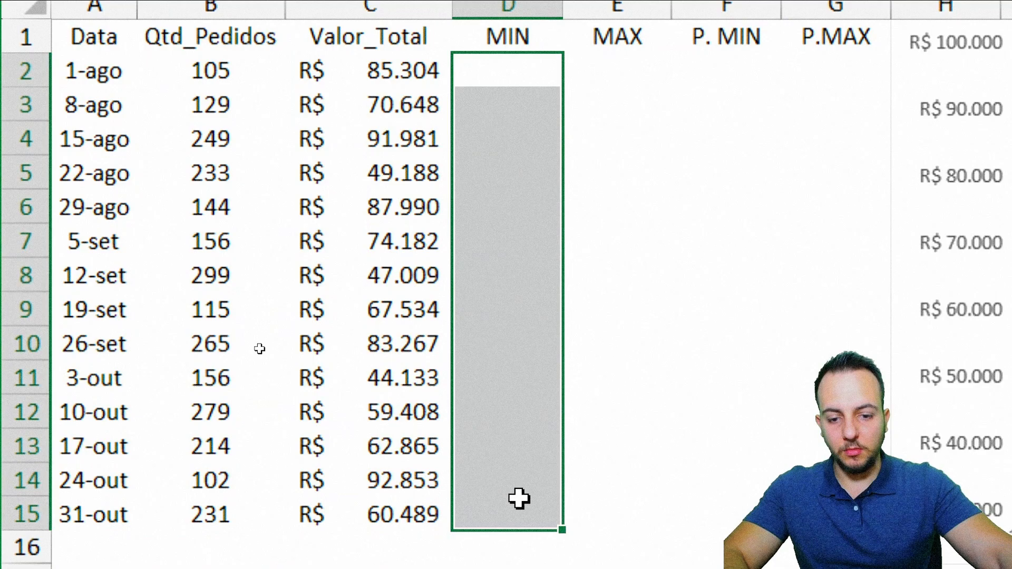
drag(419, 390, 418, 456)
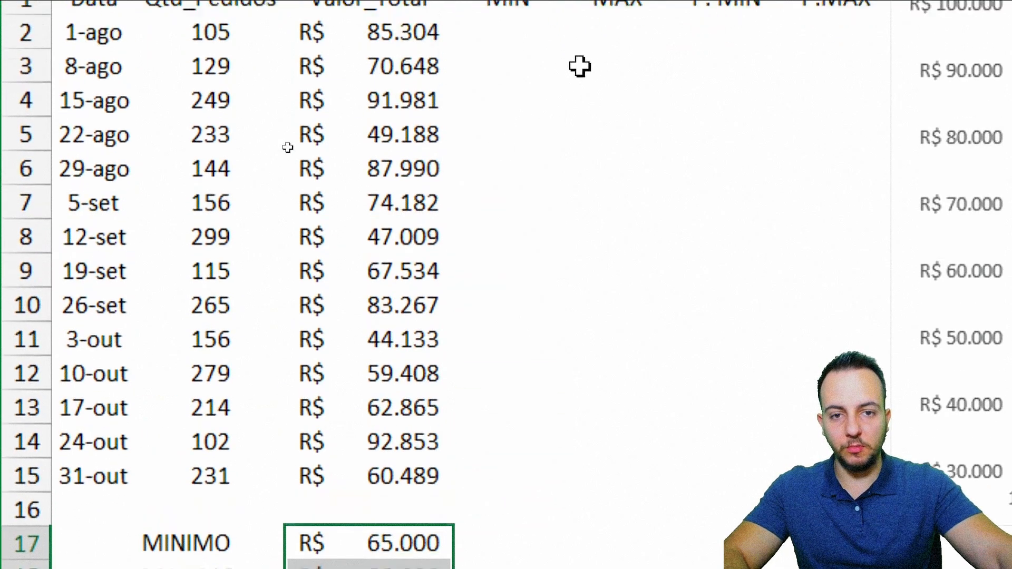
Step: Enter the absolute reference =$C$17 in cell D2 and fill it down the MIN column to row 15
click(498, 84)
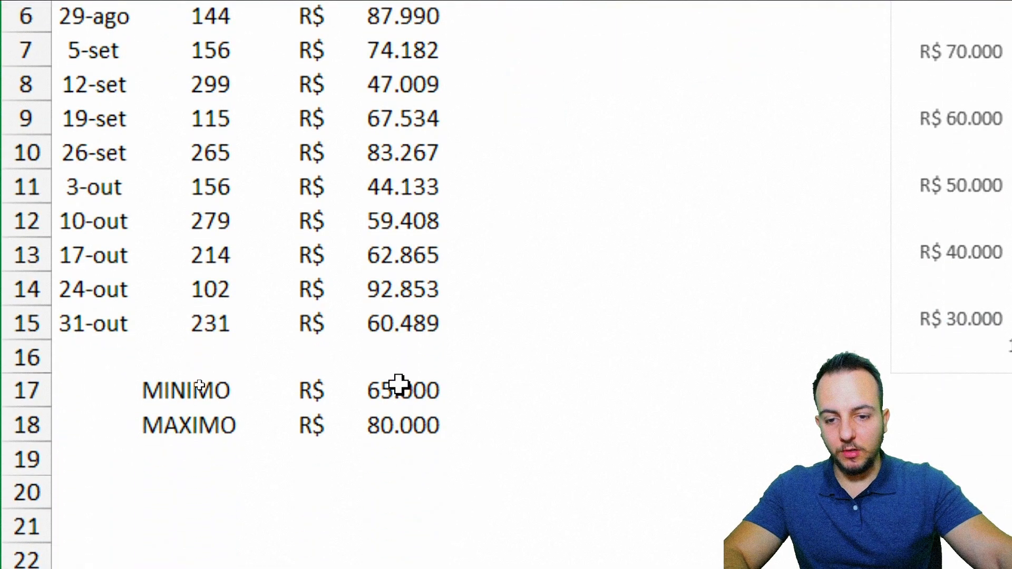
click(398, 387)
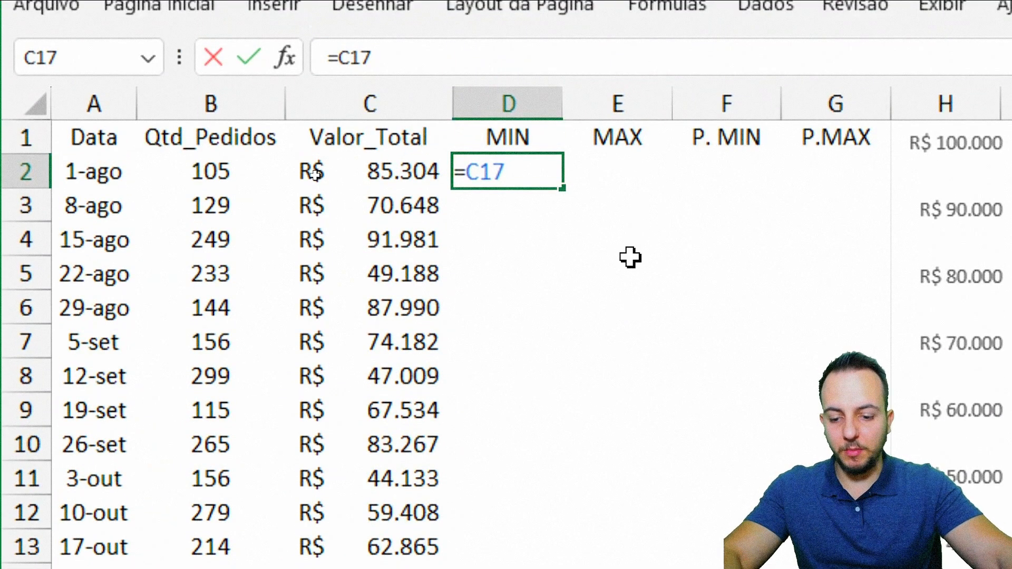
key(F4)
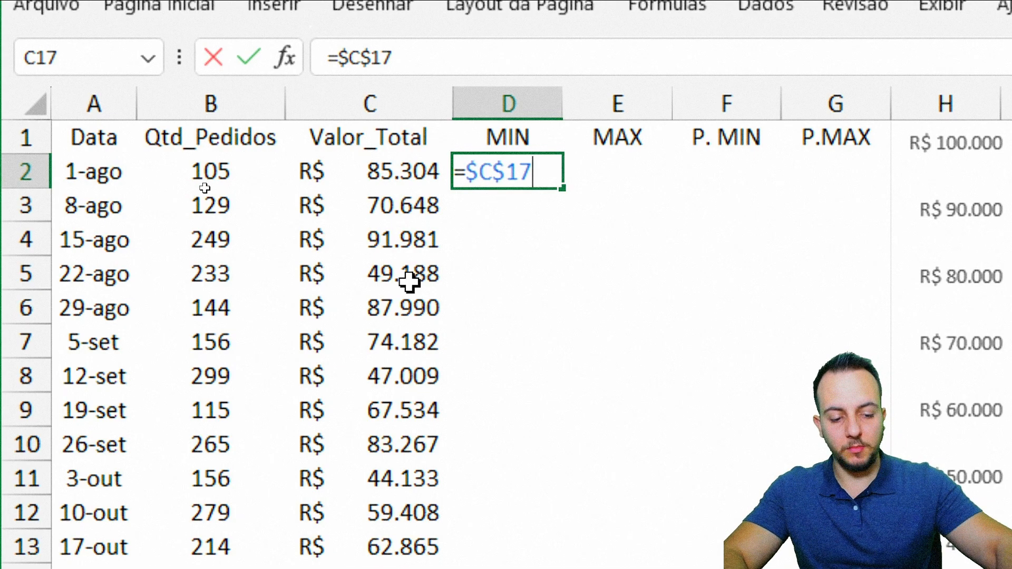
key(Return)
click(556, 182)
drag(584, 187, 584, 495)
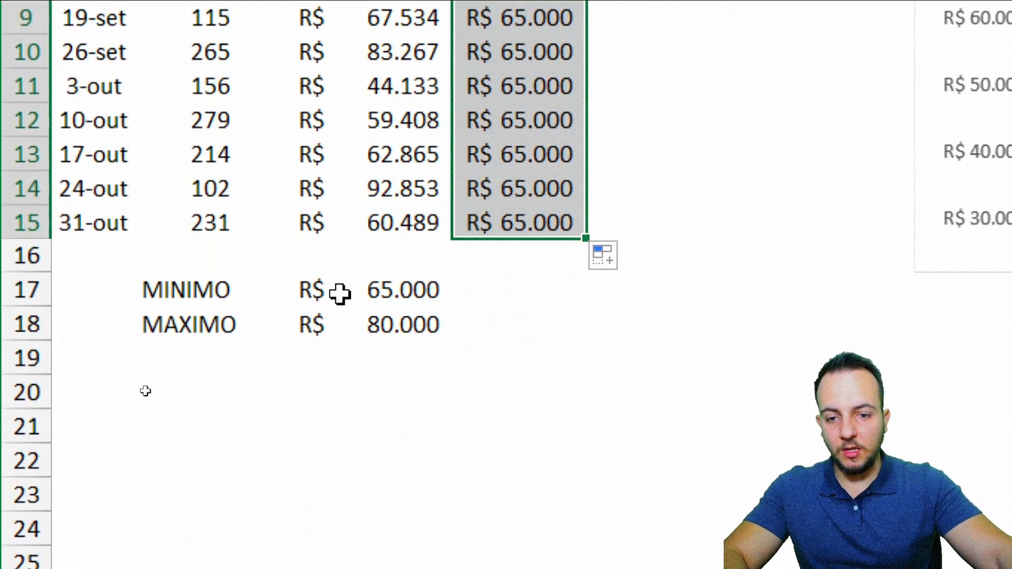
Step: Try a different MINIMO limit in cell C17 and restore the original limit
click(339, 293)
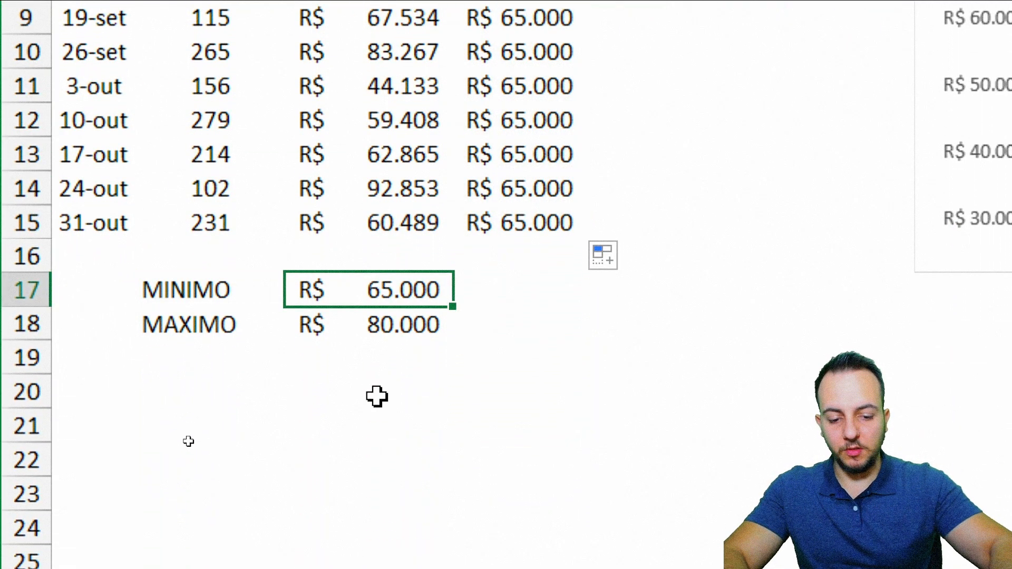
text(20)
key(ctrl+Return)
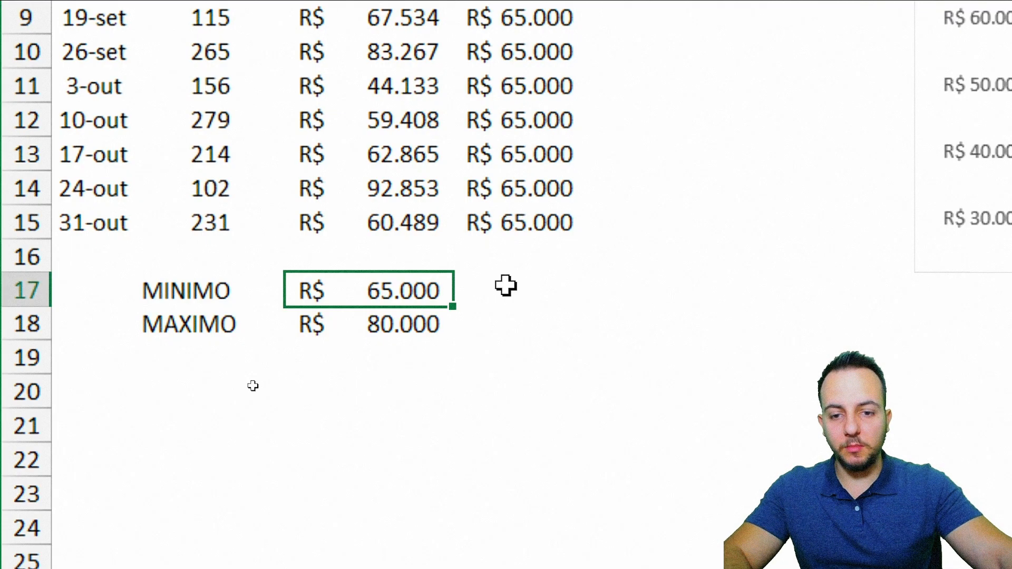
Step: Enter the absolute reference =$C$18 in cell E2 and fill it down the MAX column to row 15
click(639, 100)
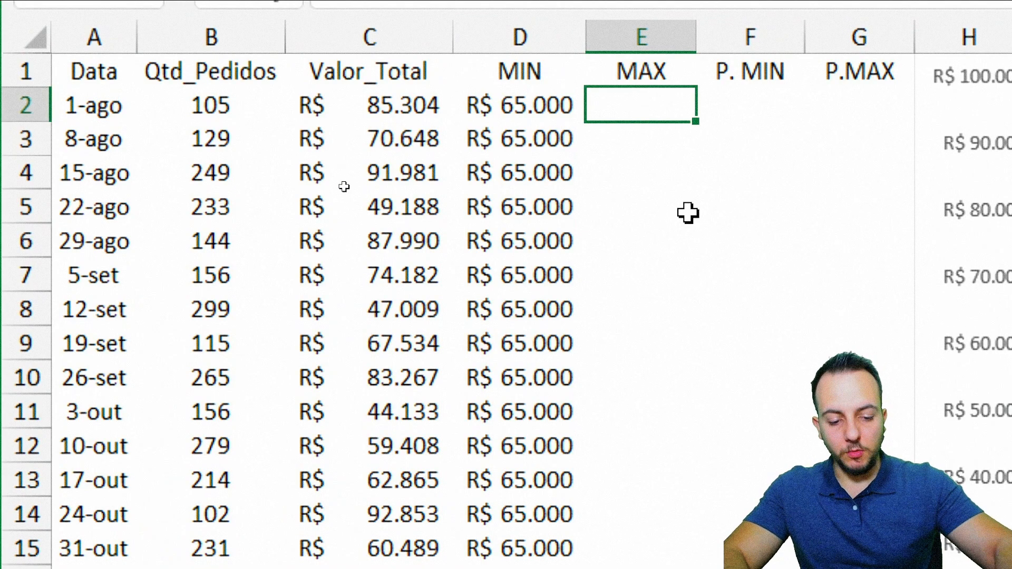
click(367, 352)
click(372, 374)
key(F4)
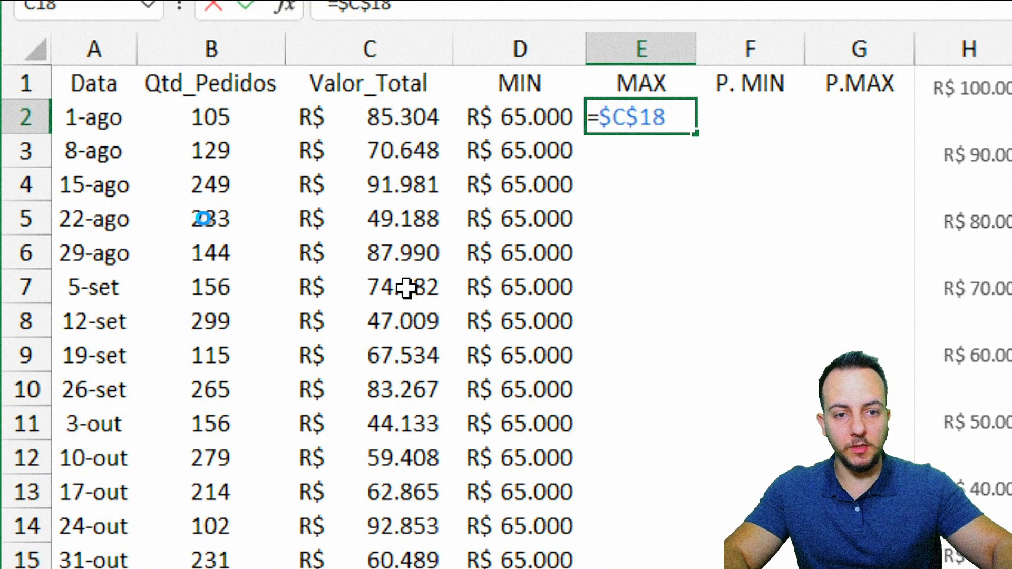
key(Return)
click(682, 105)
drag(717, 134, 689, 568)
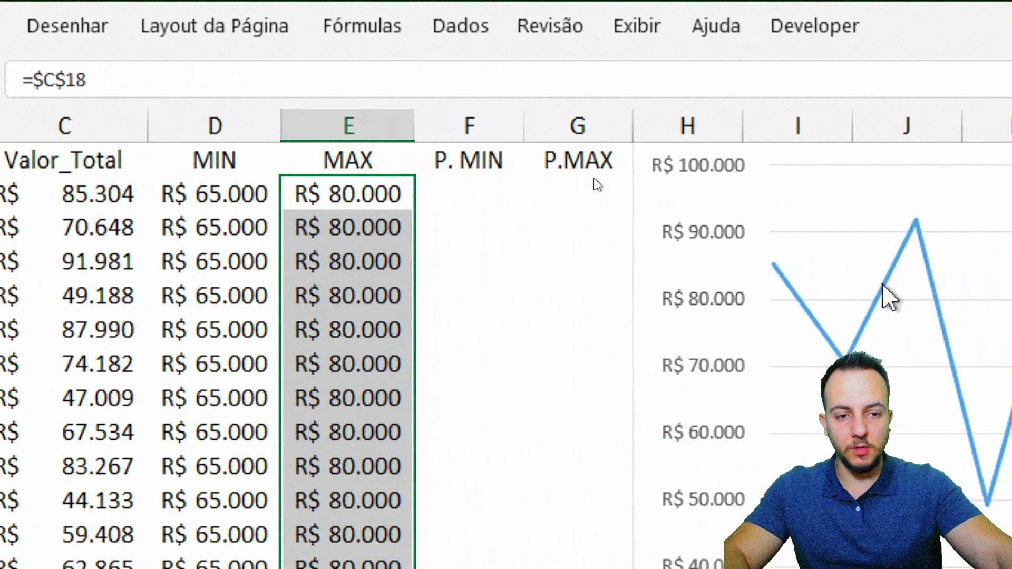
drag(471, 126, 549, 121)
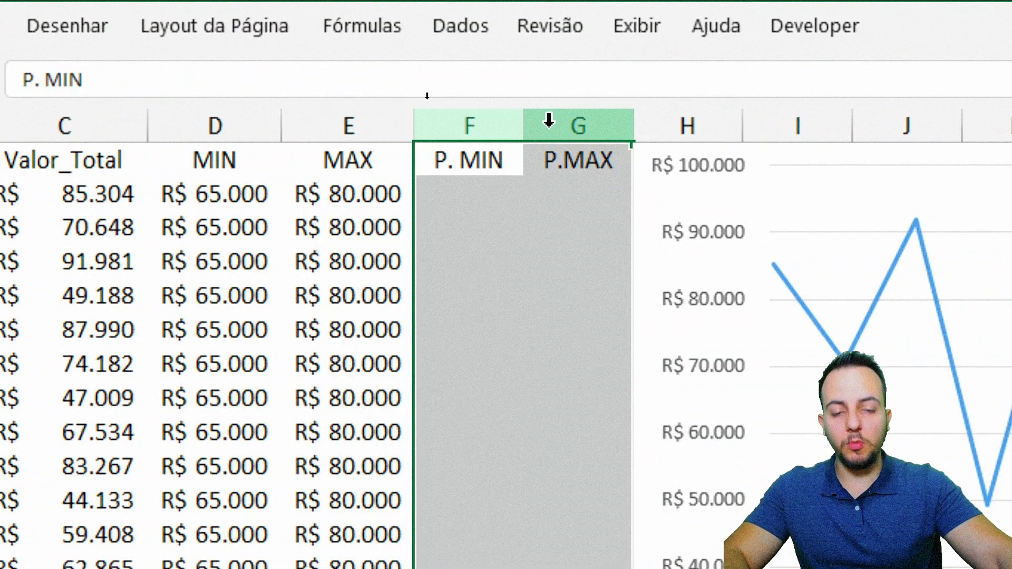
click(454, 195)
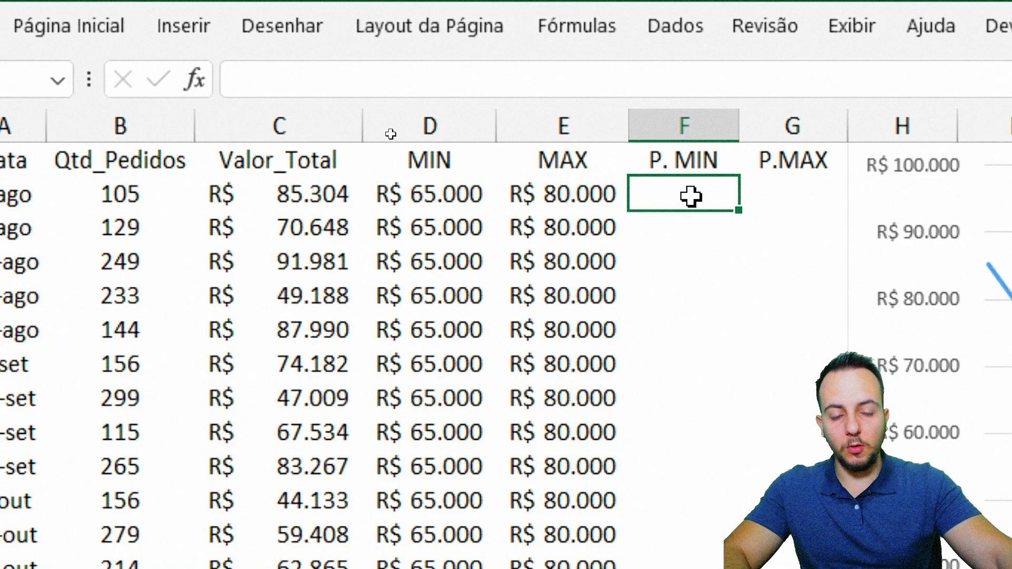
click(699, 120)
click(771, 118)
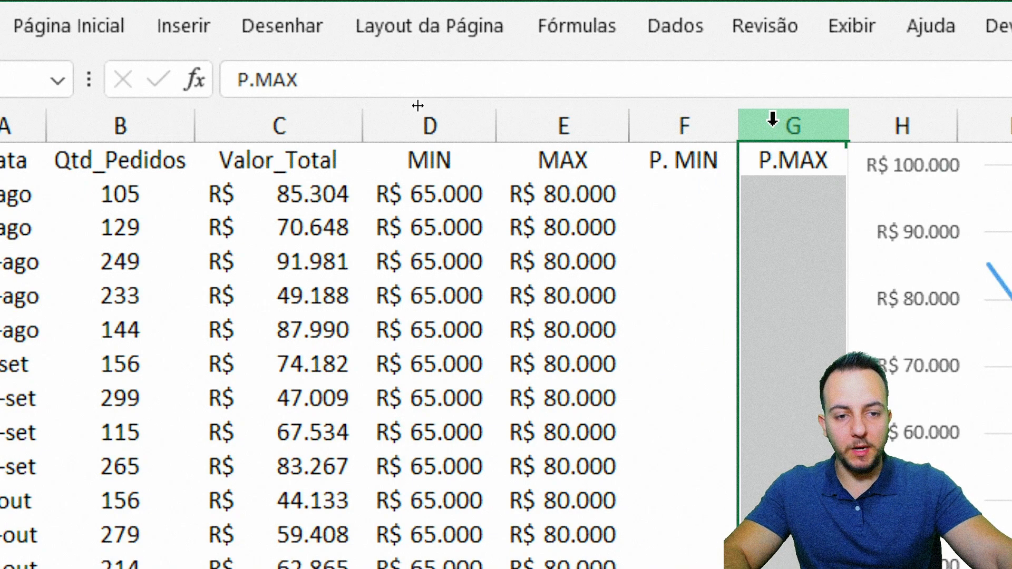
Step: Enter the formula =SE(C2<D2;C2) in cell F2 of the P. MIN column
click(679, 192)
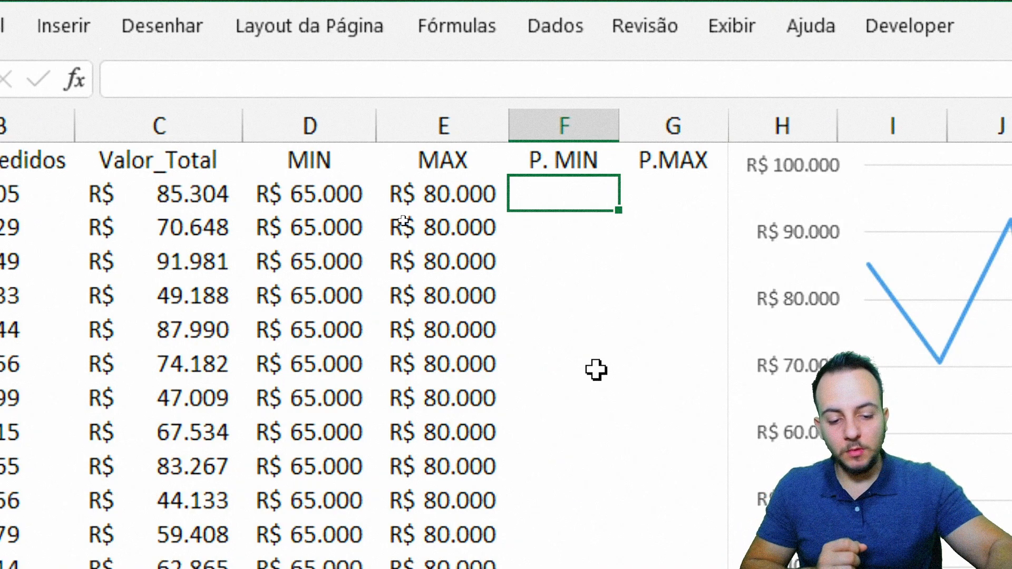
text(=SE)
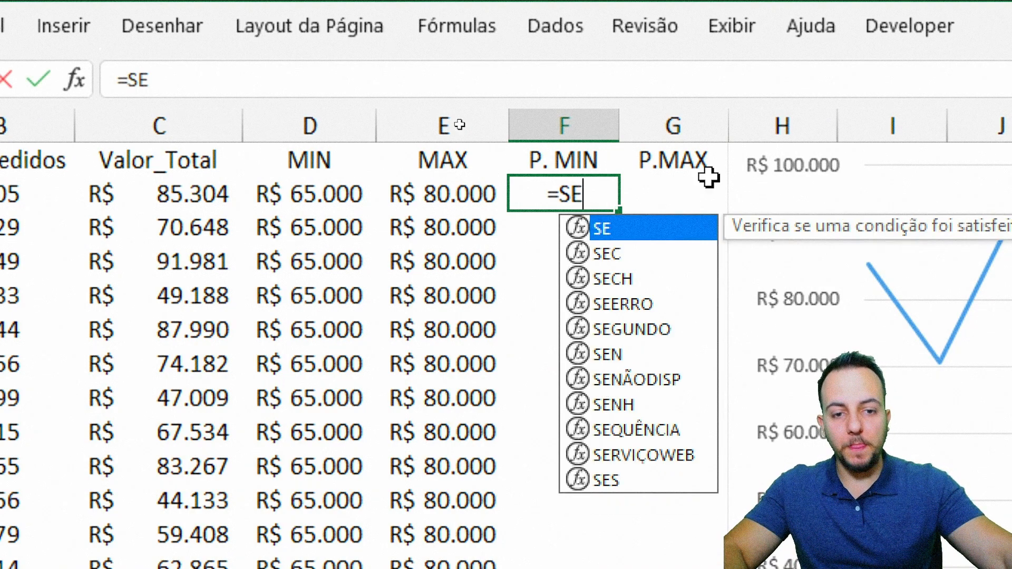
double_click(617, 236)
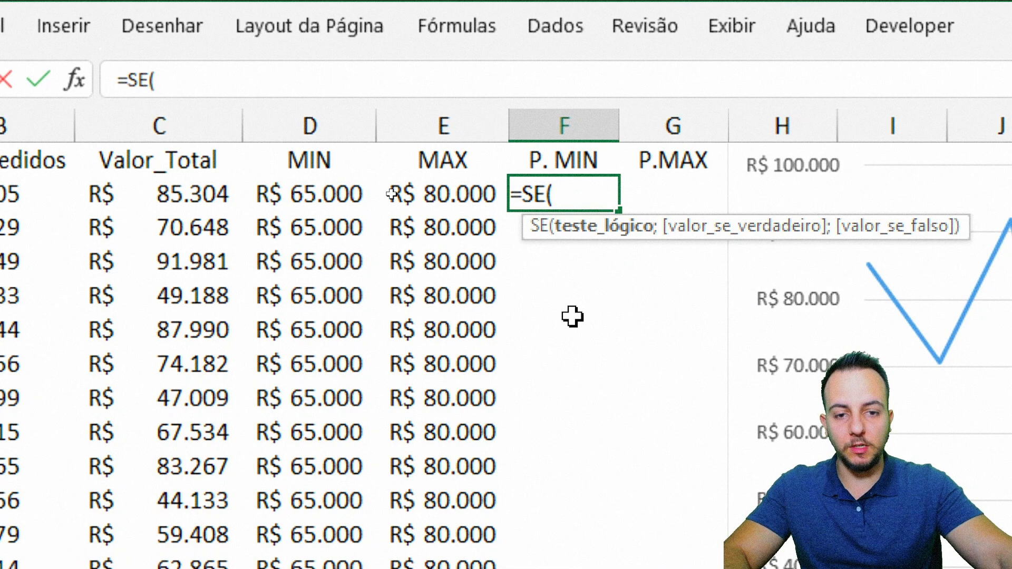
click(204, 204)
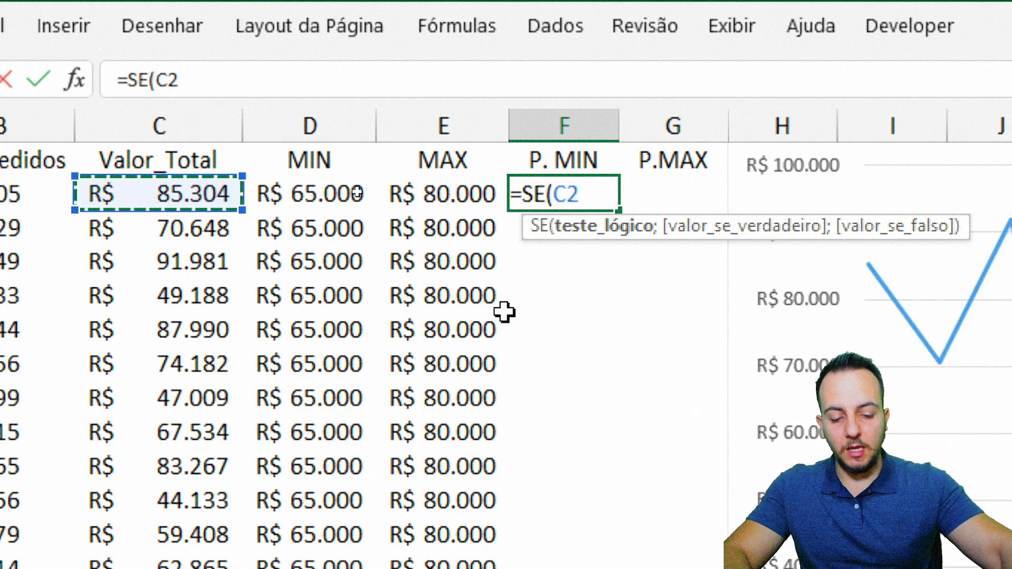
text(<)
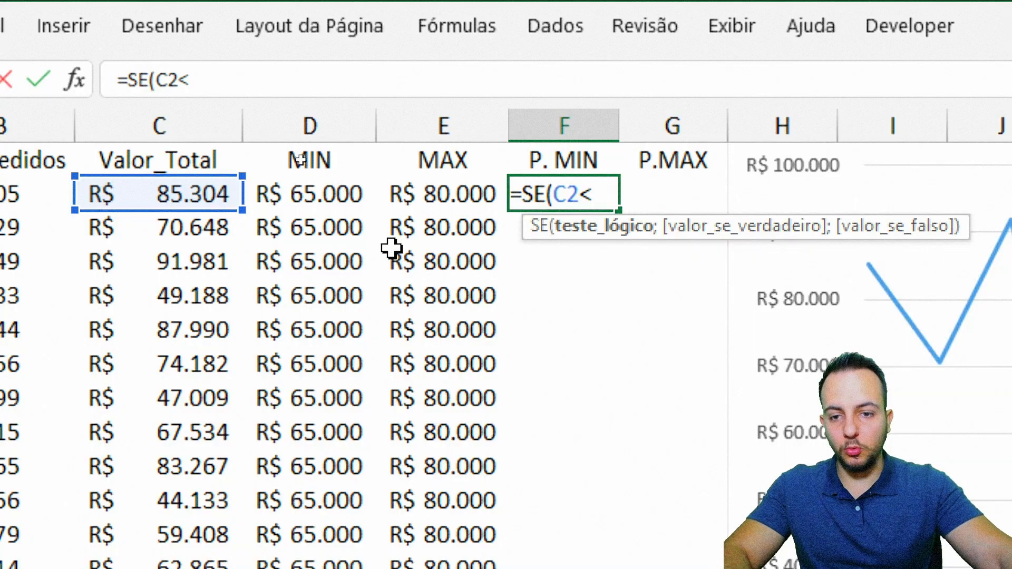
click(330, 193)
text(;)
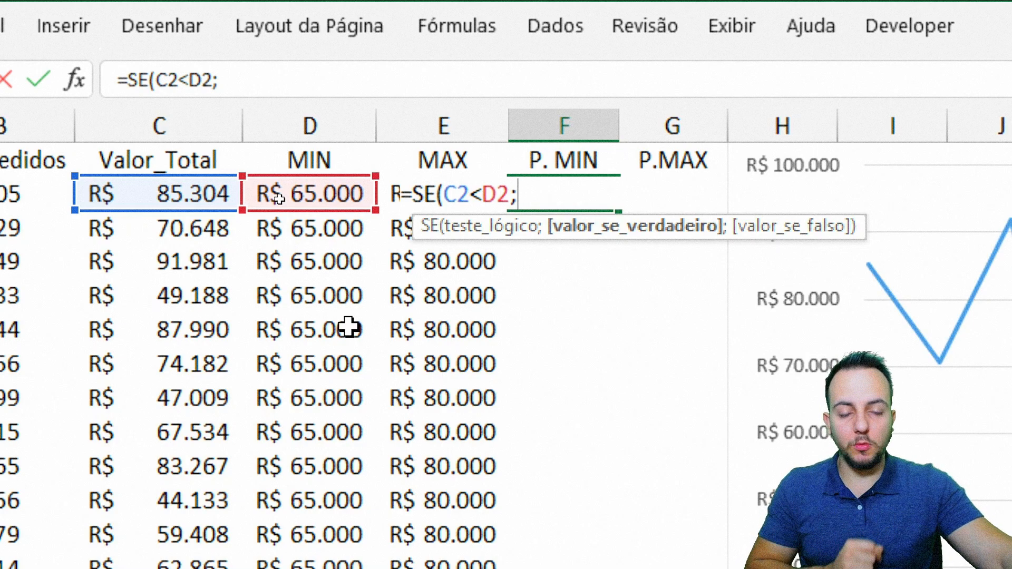
click(174, 193)
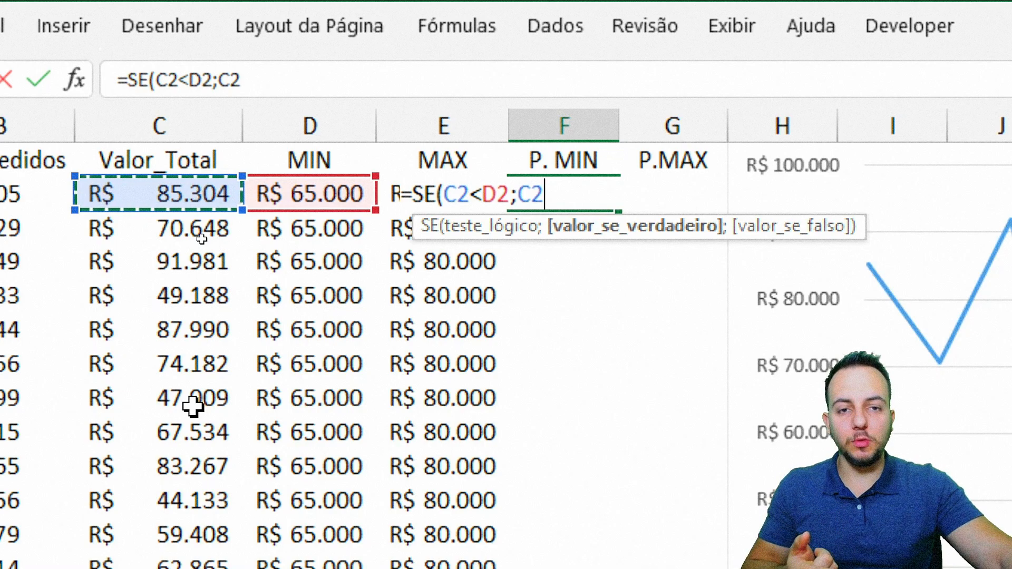
text())
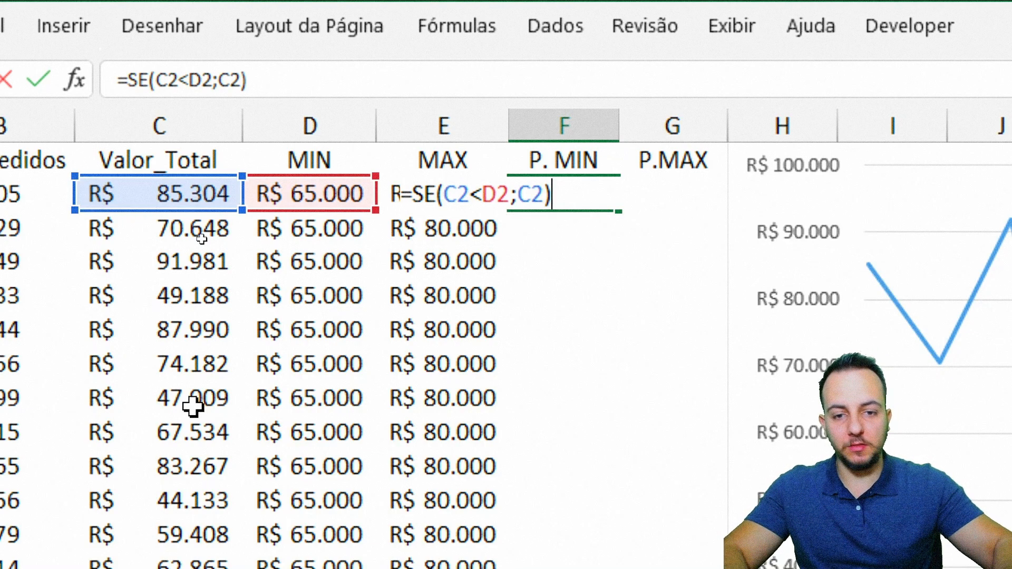
key(Return)
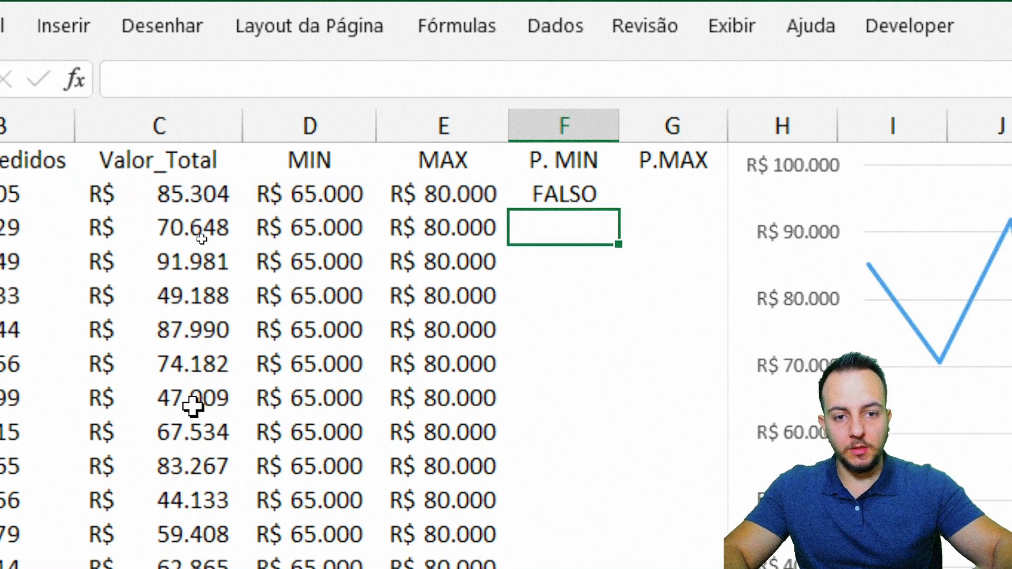
Step: Enter the formula =SE(C2>E2;C2) in cell G2 of the P.MAX column
click(679, 193)
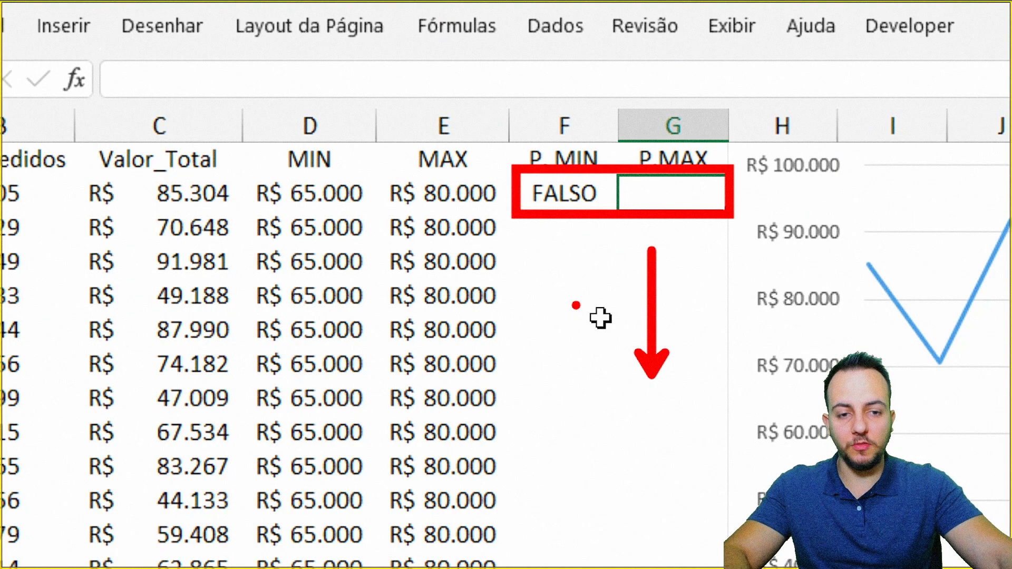
text(=SE)
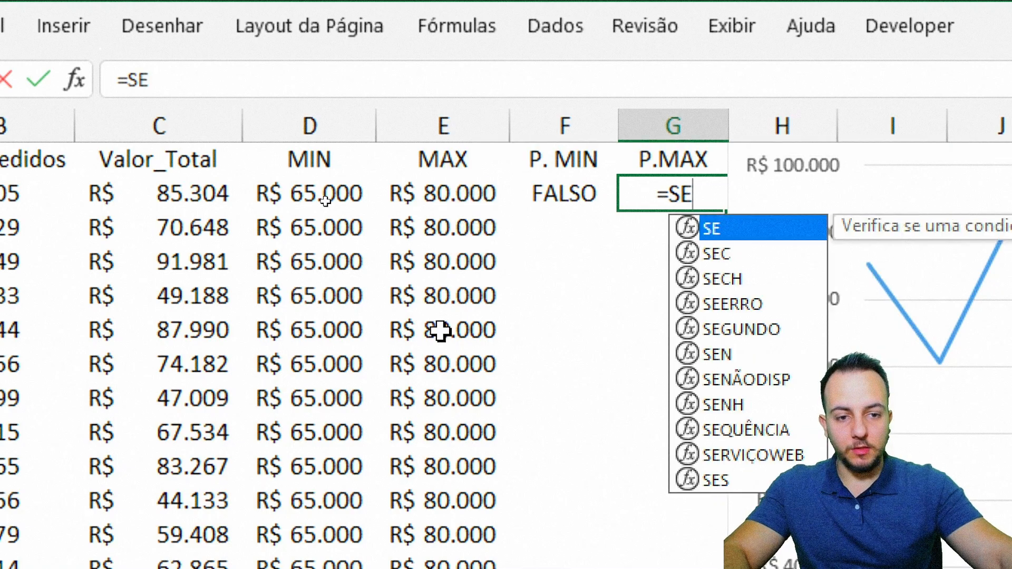
double_click(745, 229)
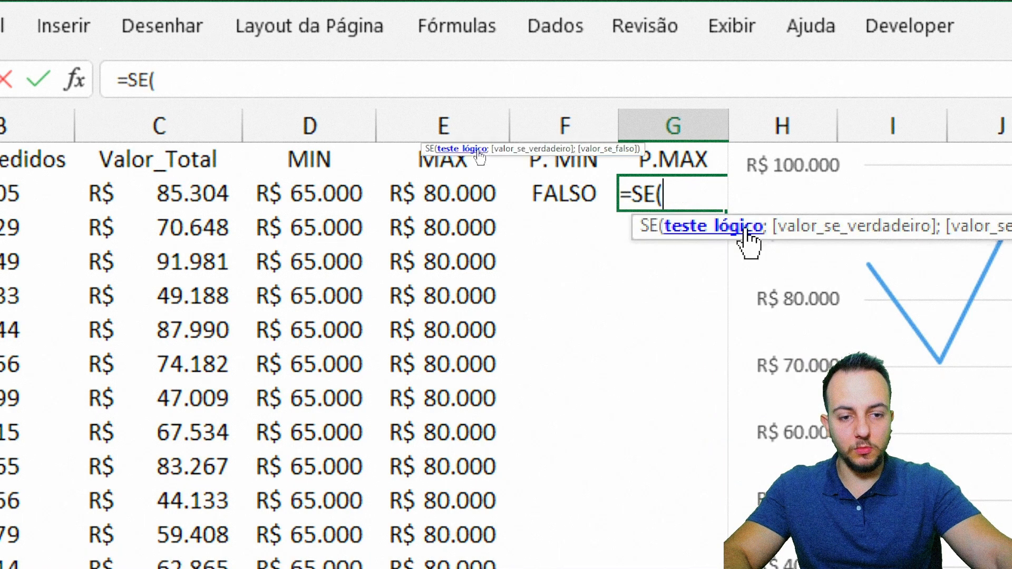
click(174, 201)
text(>)
click(462, 191)
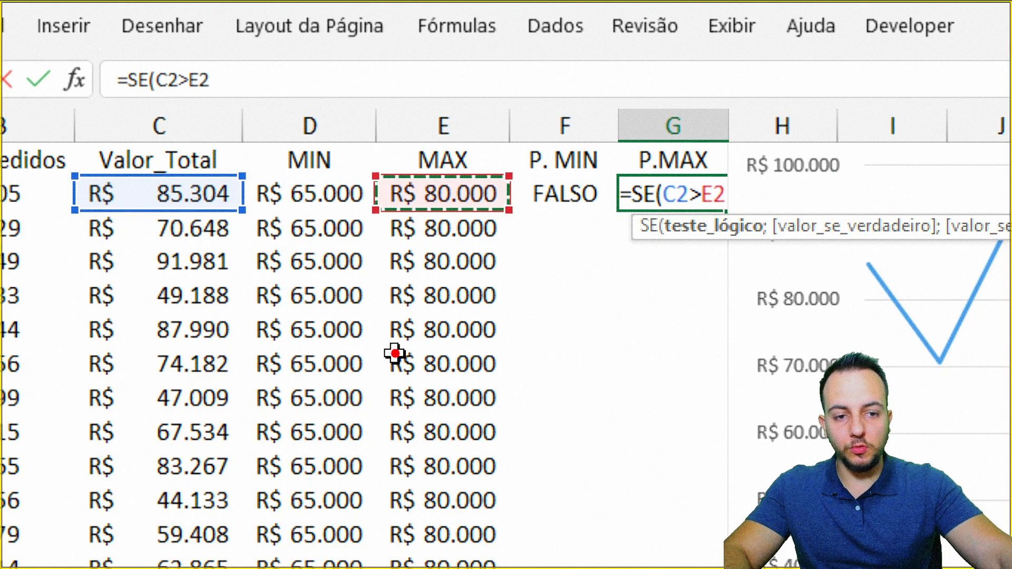
drag(541, 286, 519, 372)
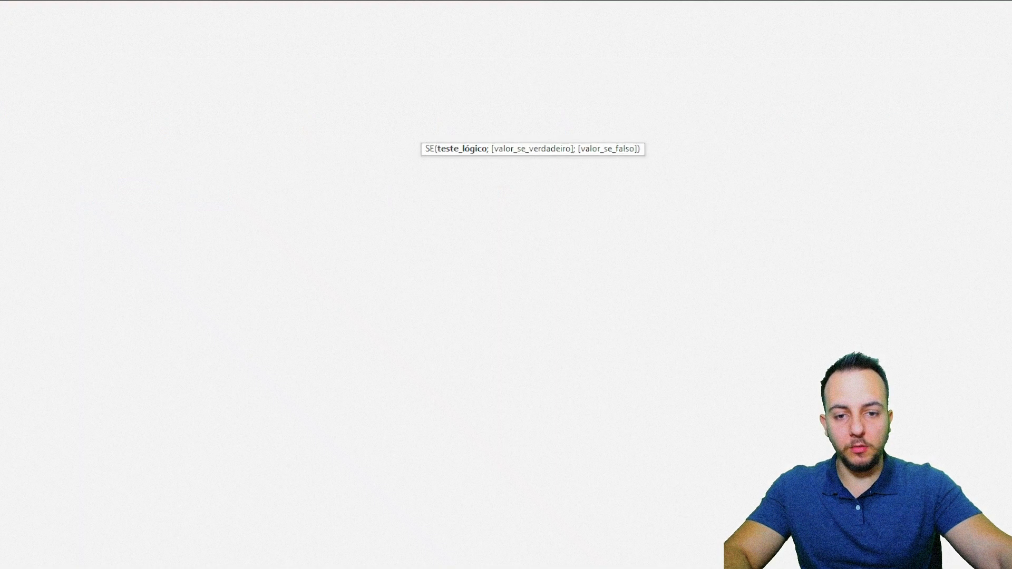
text(;)
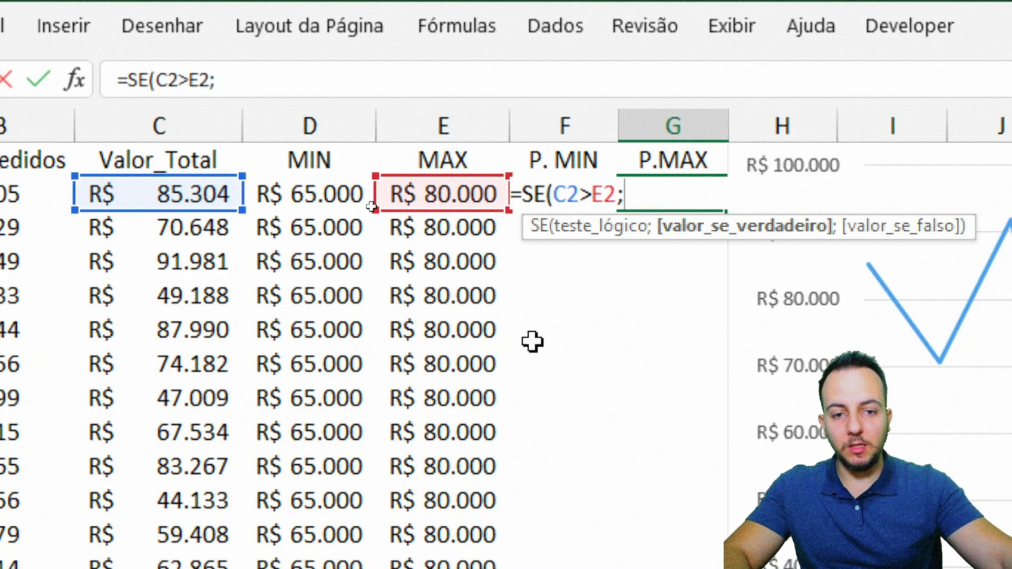
click(136, 202)
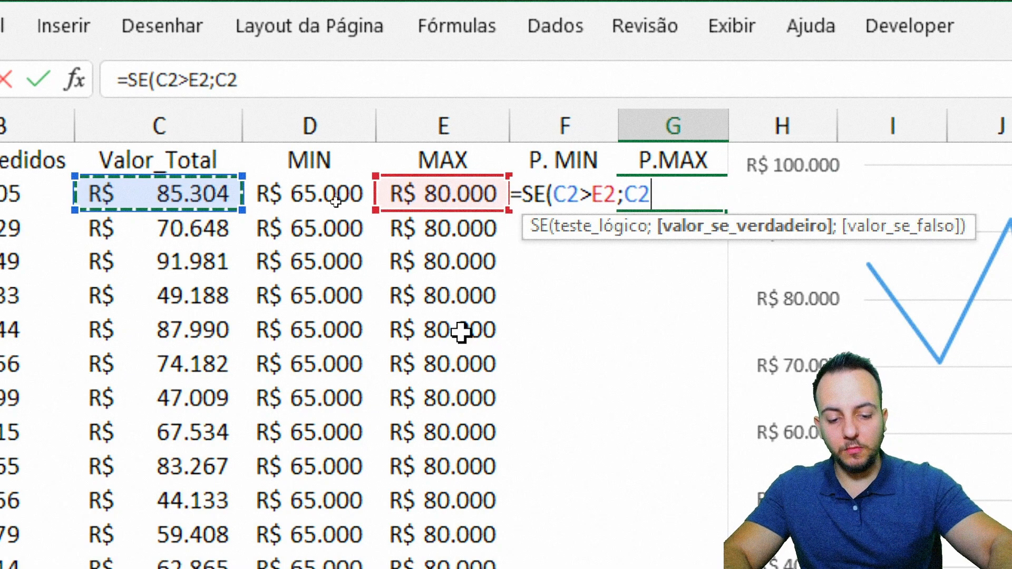
text())
key(Return)
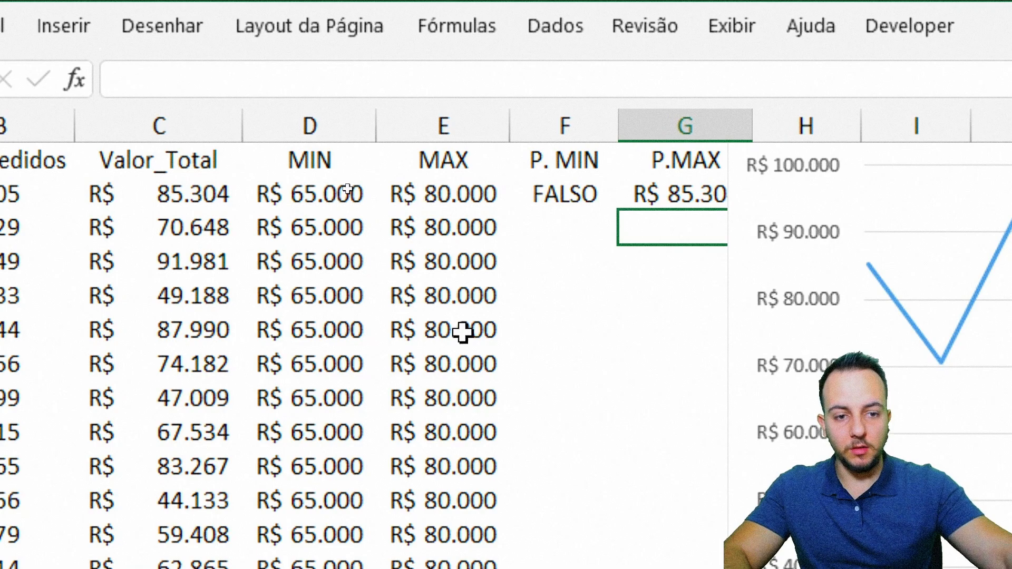
Step: Fill the P. MIN and P.MAX formulas in F2:G2 down to row 15
drag(563, 205, 665, 202)
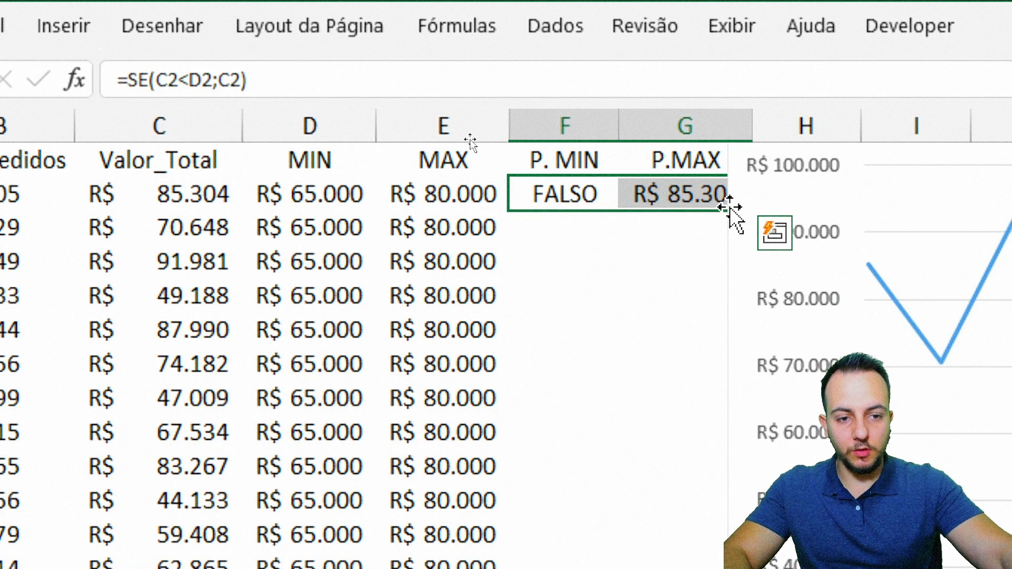
click(748, 477)
drag(721, 415, 745, 415)
click(630, 209)
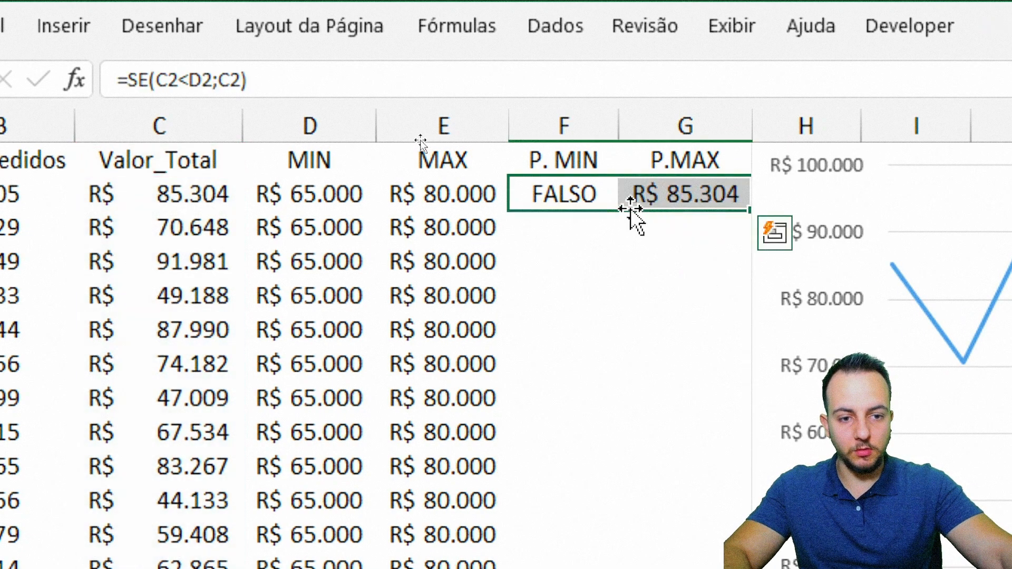
click(751, 320)
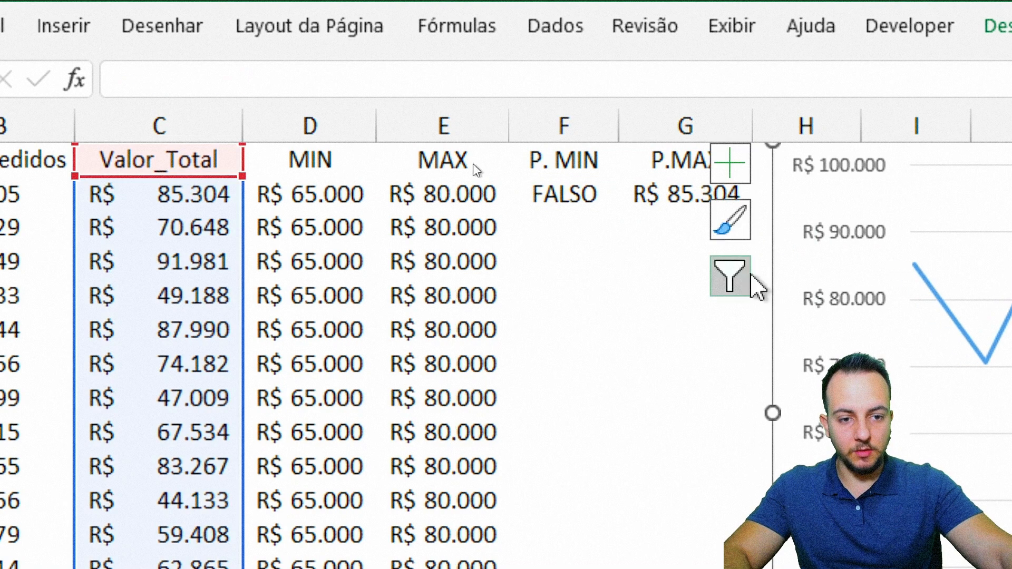
click(671, 185)
drag(670, 186, 583, 190)
drag(752, 210, 746, 475)
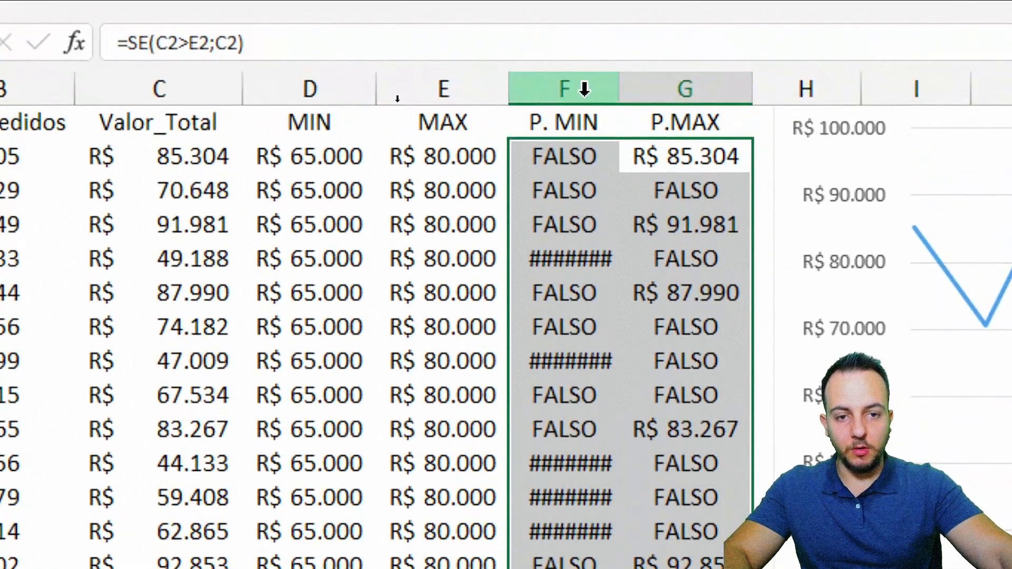
Step: Auto-fit the widths of columns F and G to their contents
drag(582, 88, 654, 87)
double_click(622, 82)
click(582, 146)
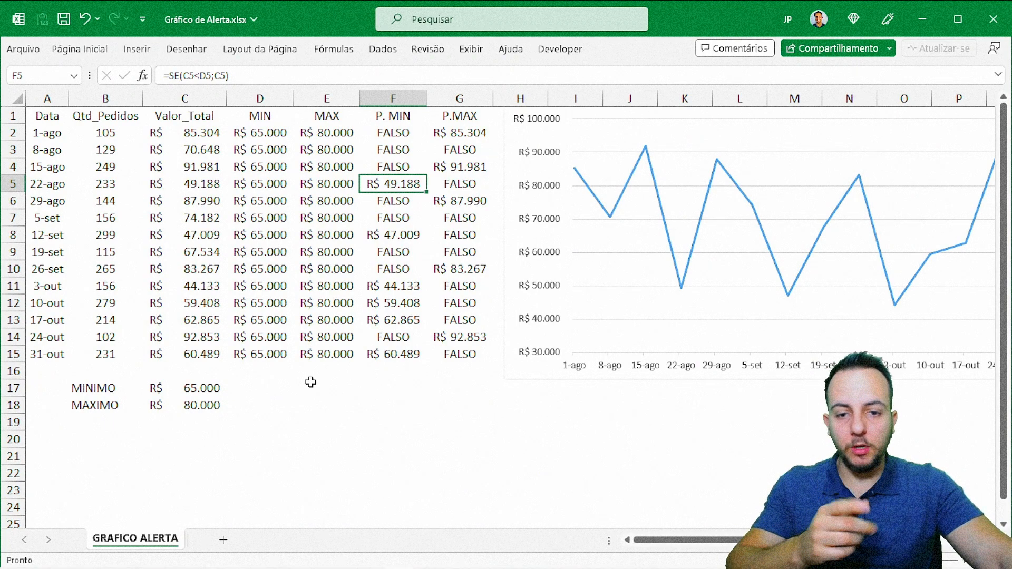
Step: Move the line chart so its upper corner sits over row 5 at column F, closer to the data table
drag(515, 369, 371, 441)
click(303, 439)
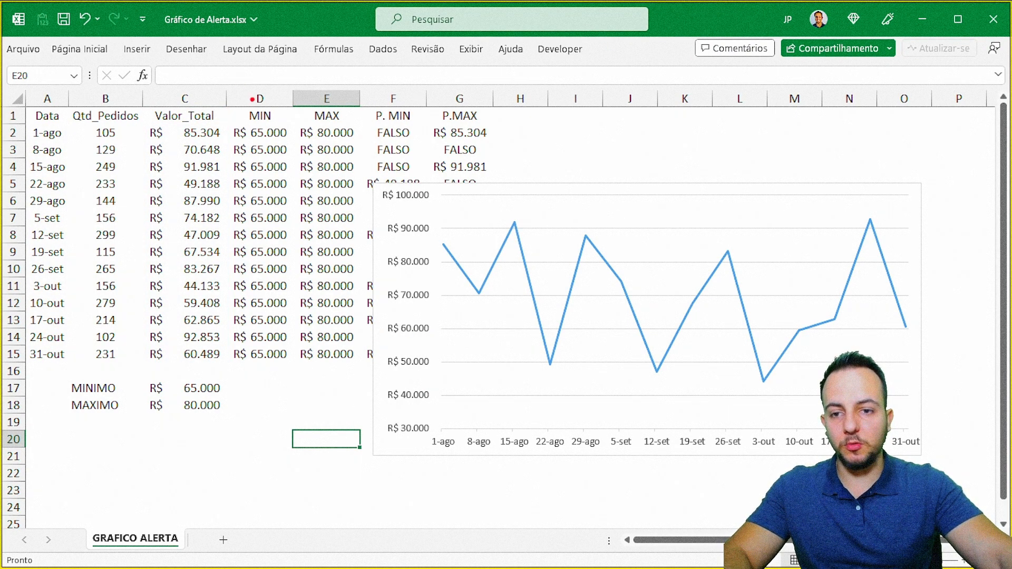
mouse_move(220, 83)
mouse_down()
mouse_move(467, 321)
mouse_move(491, 370)
mouse_up()
drag(514, 125, 599, 310)
key(Escape)
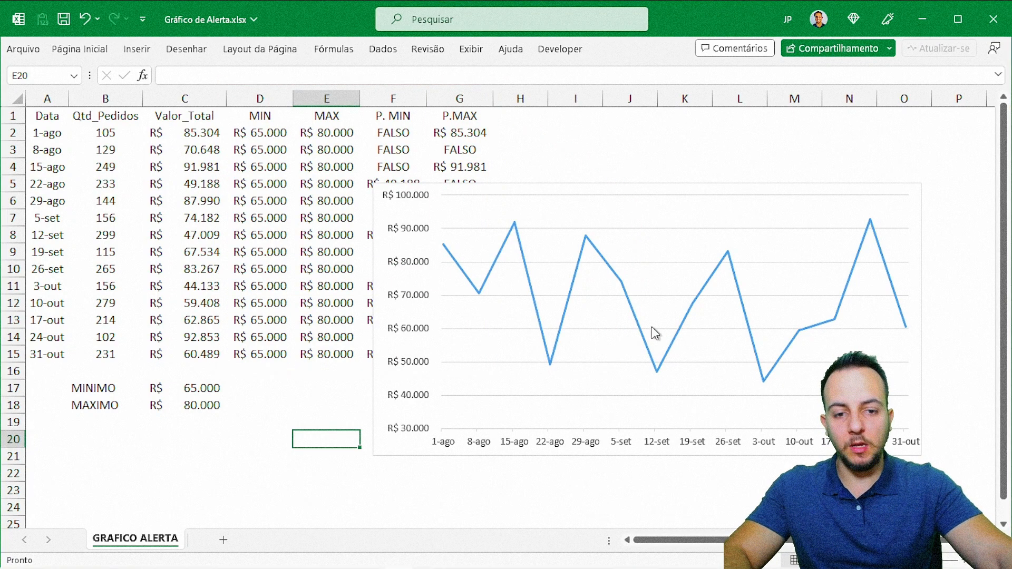
Step: Apply a preset outer shadow with a 45° angle to the Valor_Total line in the chart
key(ctrl+4)
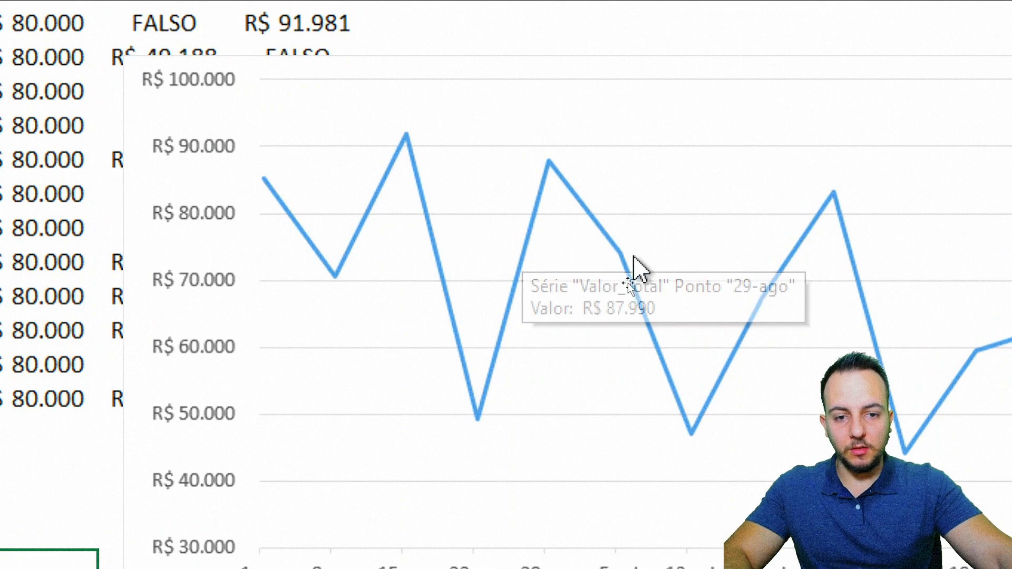
double_click(528, 242)
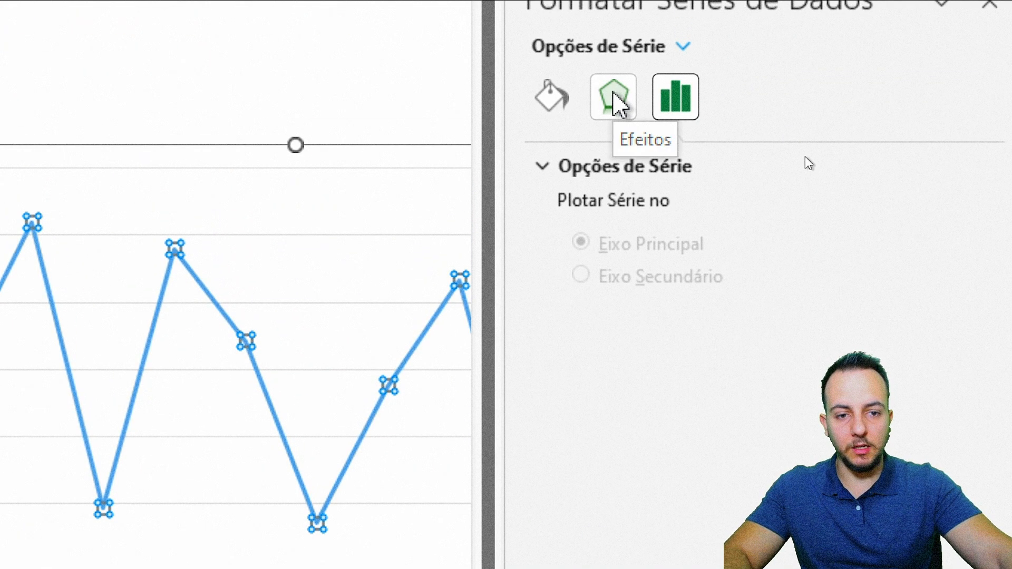
click(615, 97)
click(688, 167)
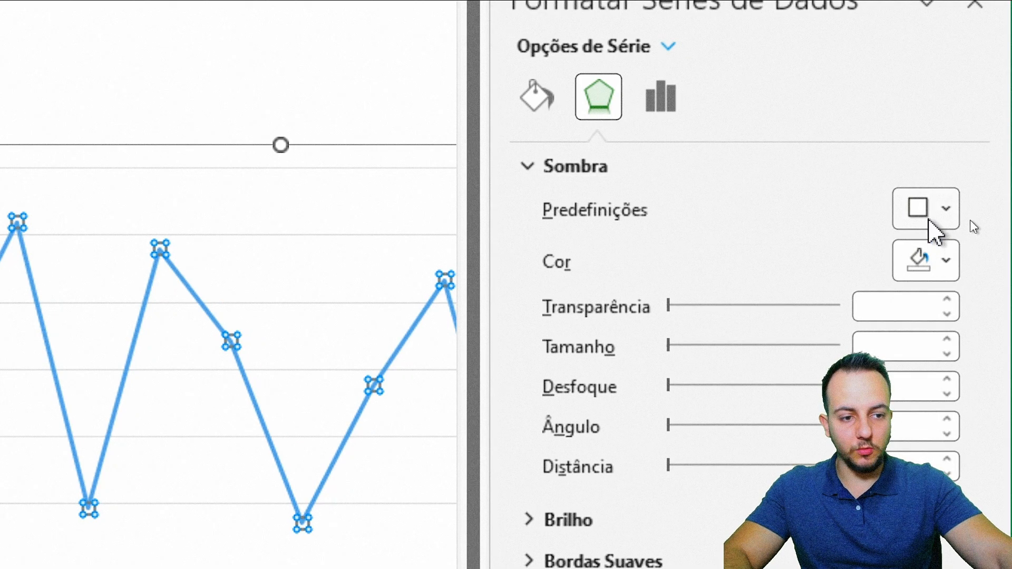
click(936, 227)
click(782, 446)
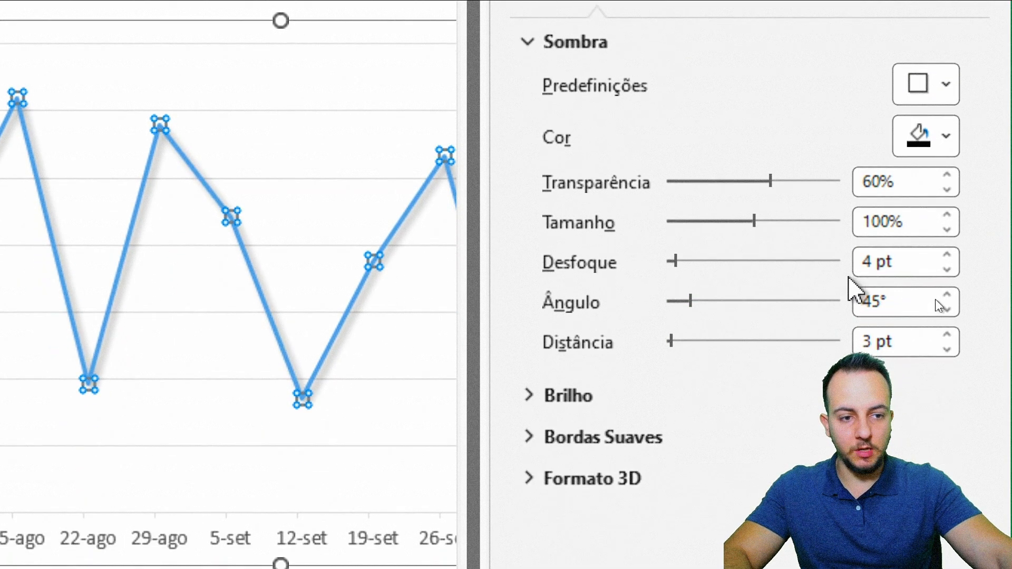
Step: Set the line's shadow to 35% transparency, 2 pt blur and 2 pt distance
text(35)
key(Return)
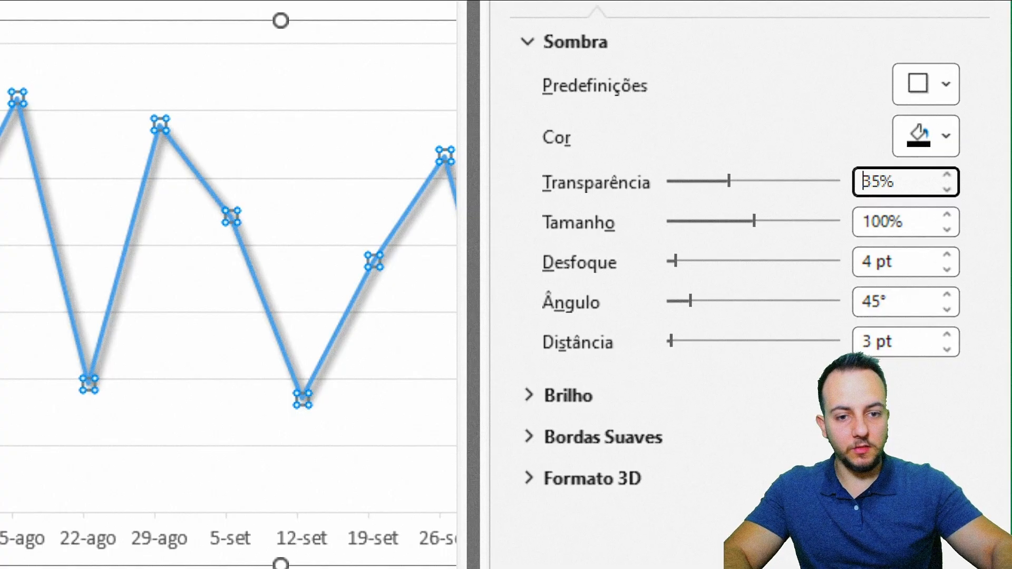
click(903, 269)
text(2)
key(Return)
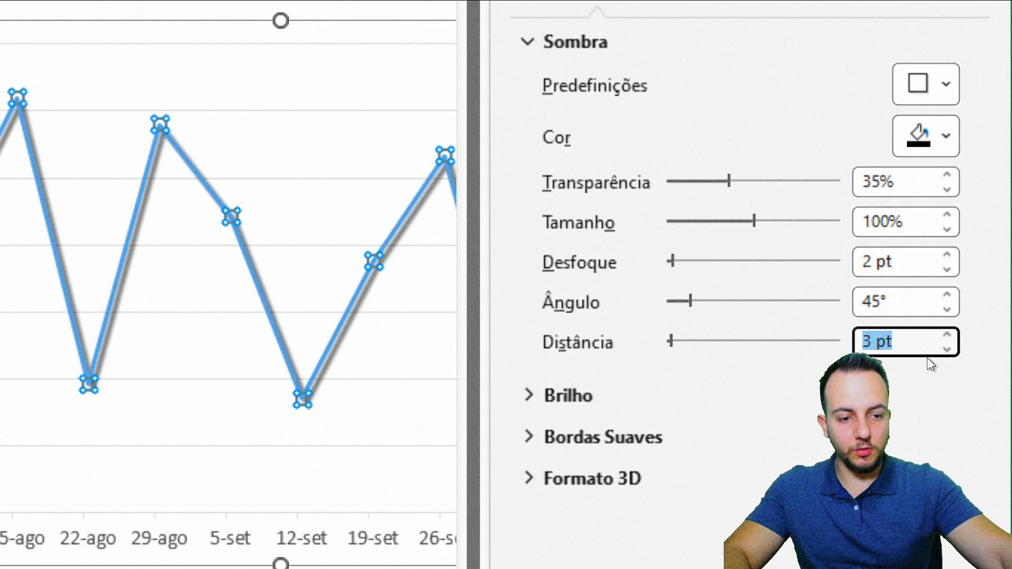
text(2)
key(Return)
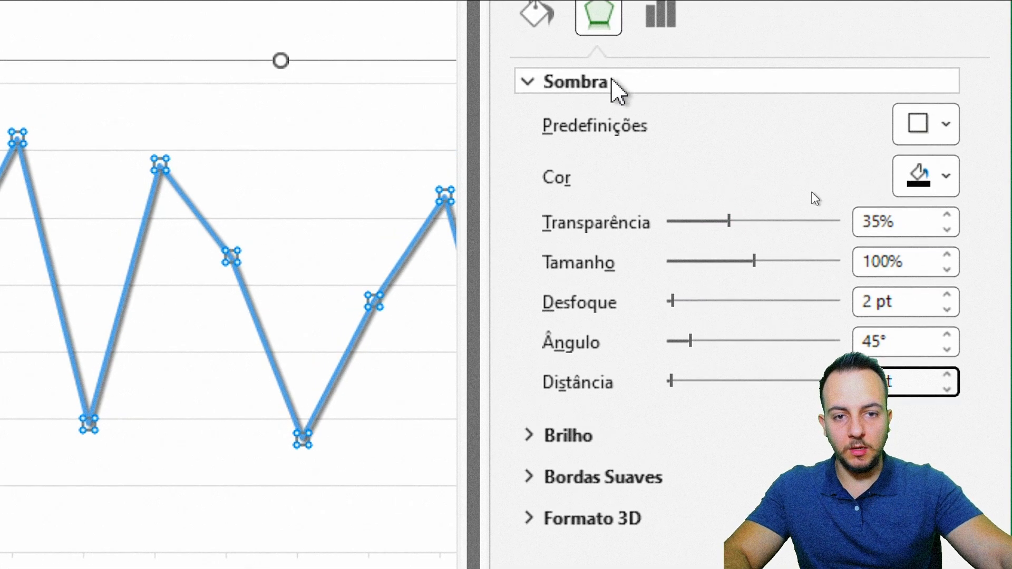
click(612, 81)
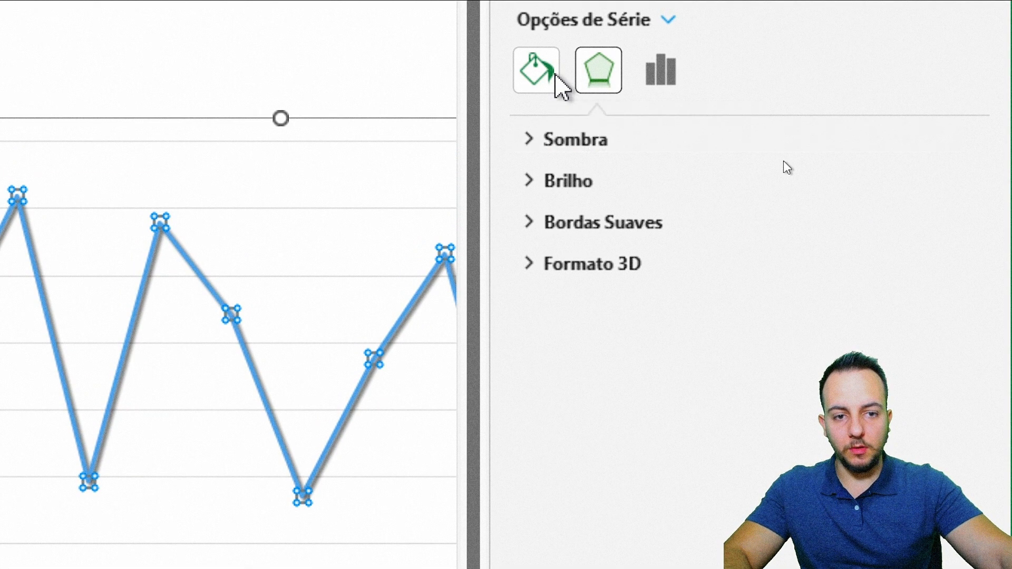
Step: Format the Valor_Total series as a solid dark gray line and increase its width above 2,5 pt
click(553, 75)
click(621, 263)
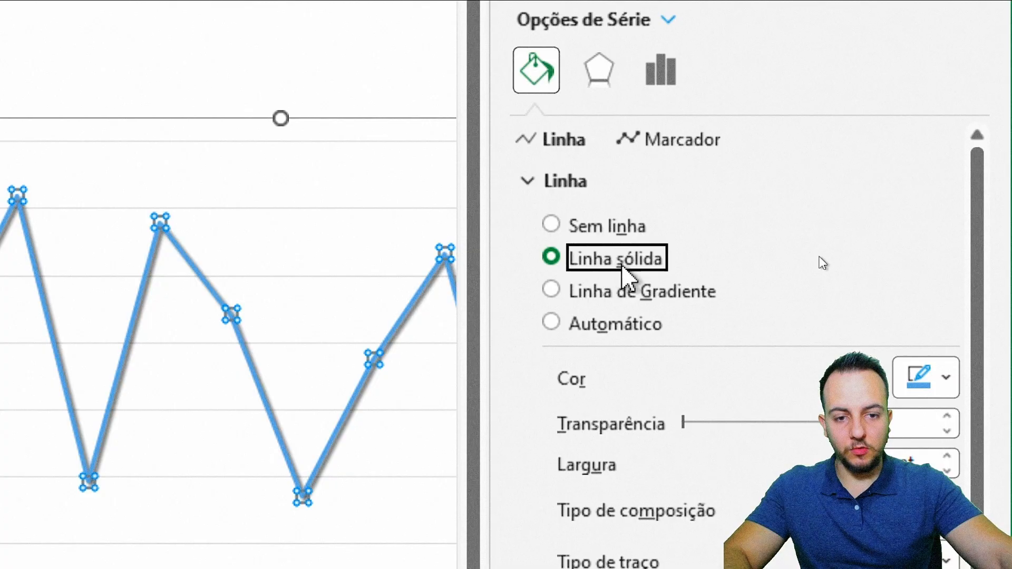
click(919, 377)
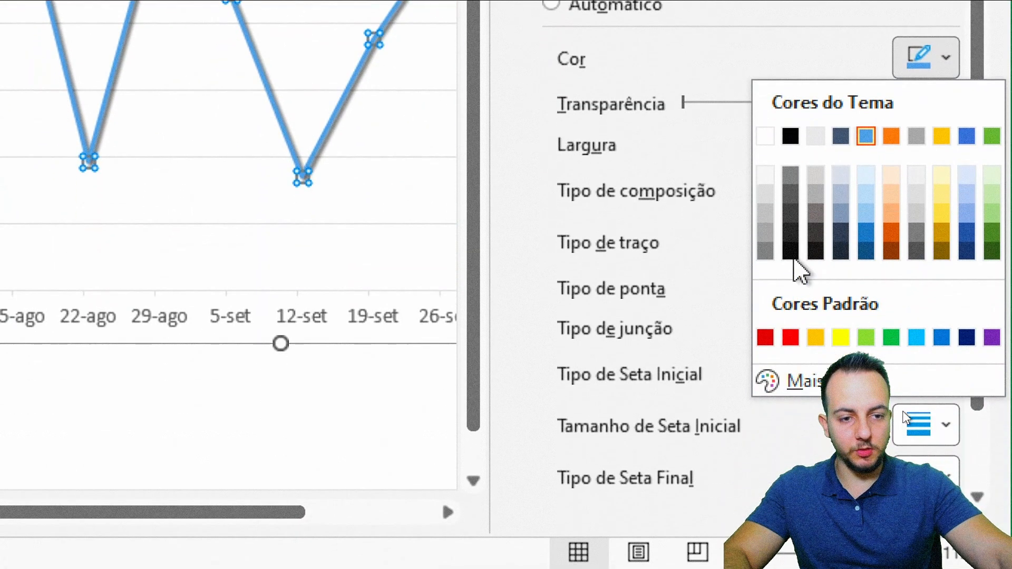
click(791, 213)
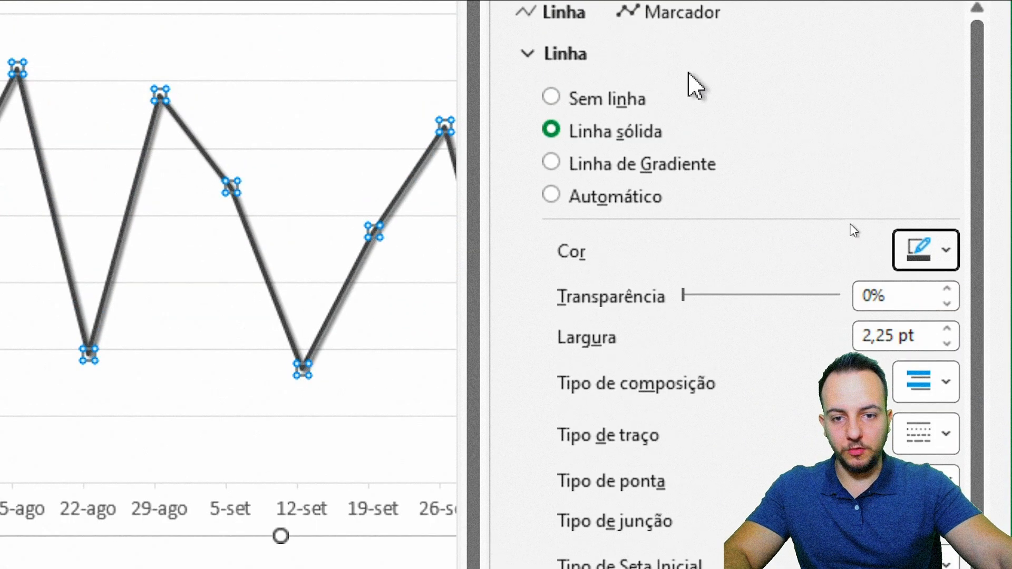
click(947, 333)
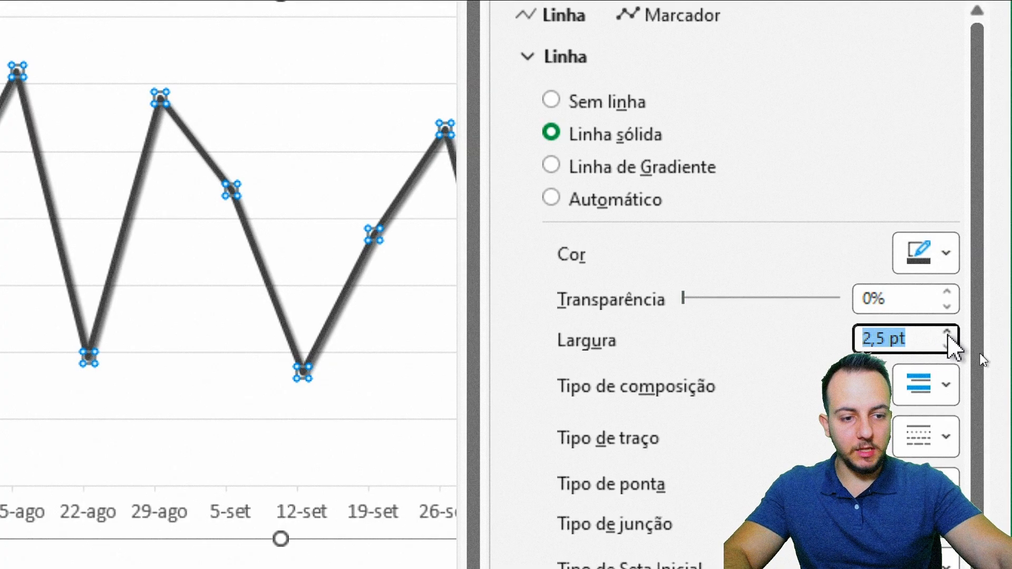
click(947, 333)
click(946, 333)
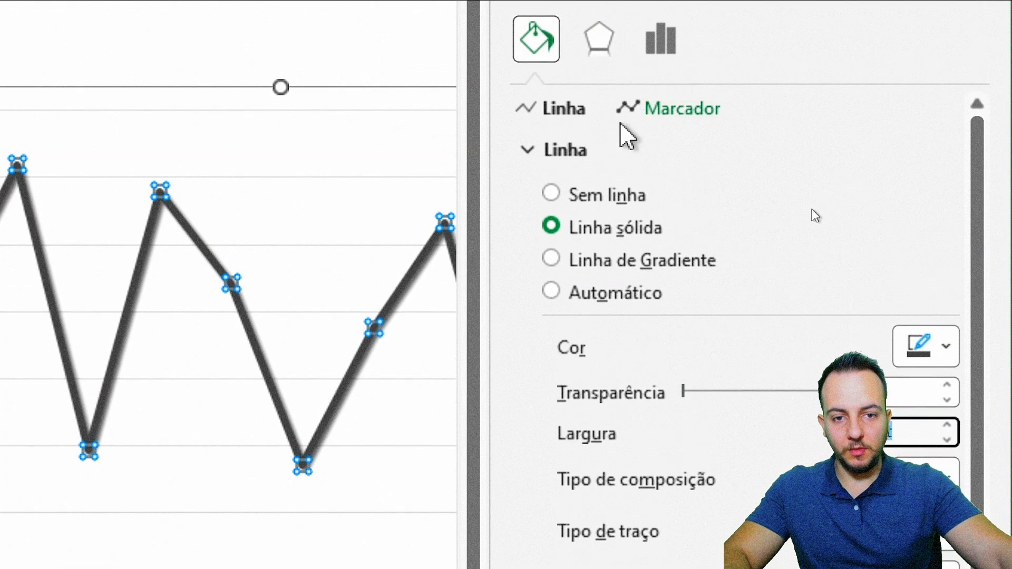
click(567, 152)
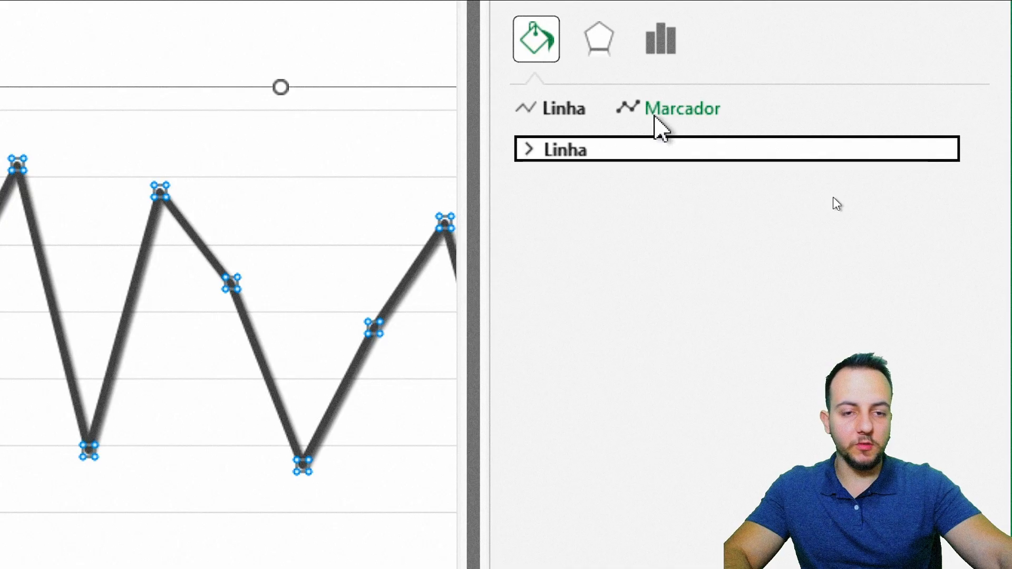
Step: Add built-in round markers to the Valor_Total line
click(656, 117)
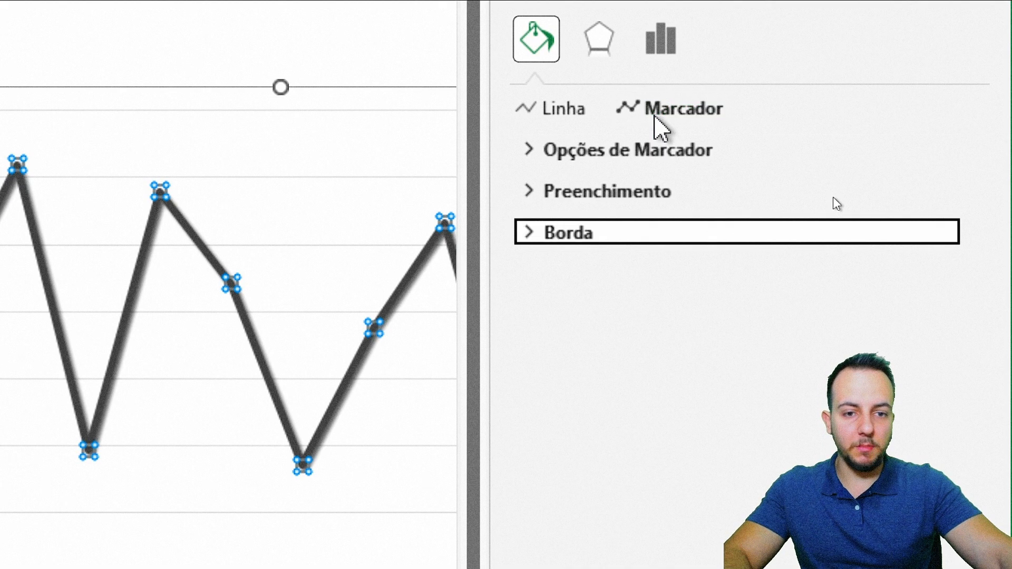
click(624, 153)
click(589, 258)
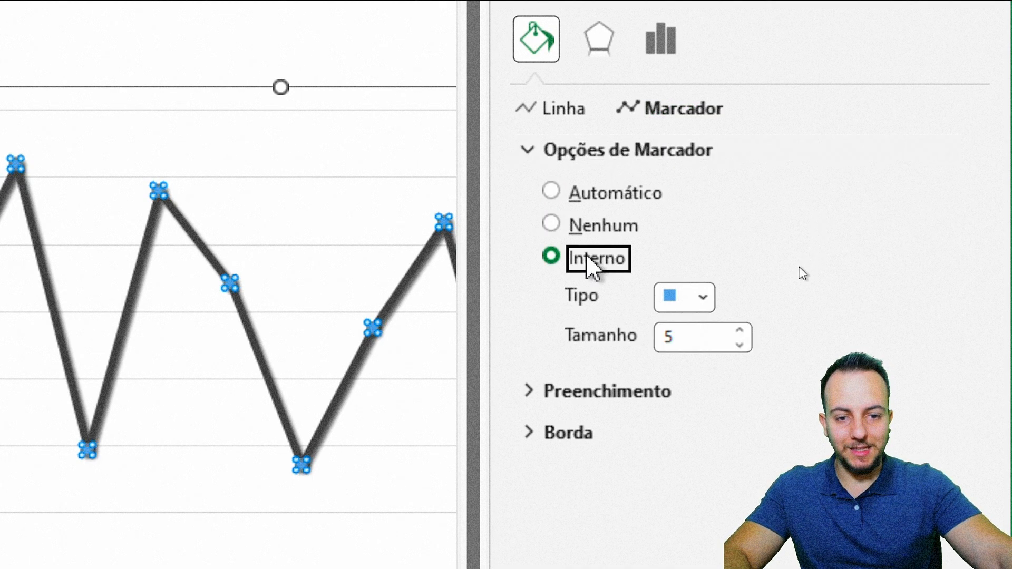
click(702, 298)
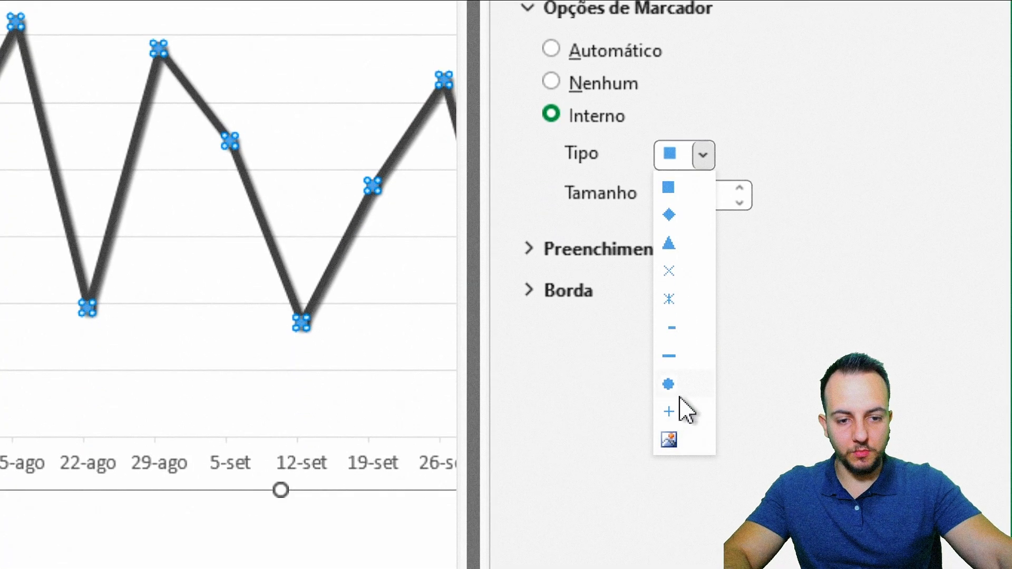
click(680, 390)
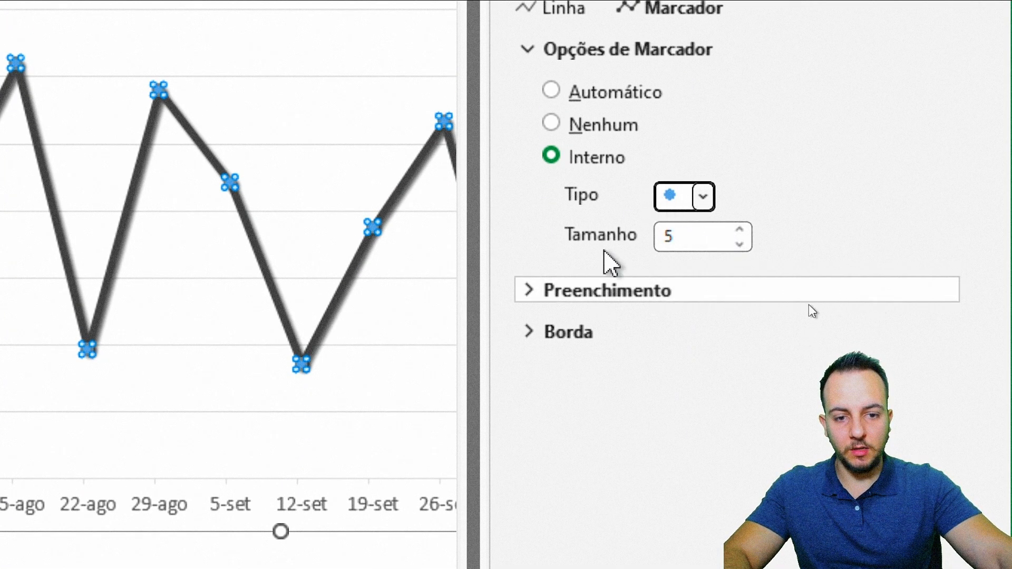
click(636, 49)
Step: Fill the Valor_Total line's markers with solid white
click(612, 94)
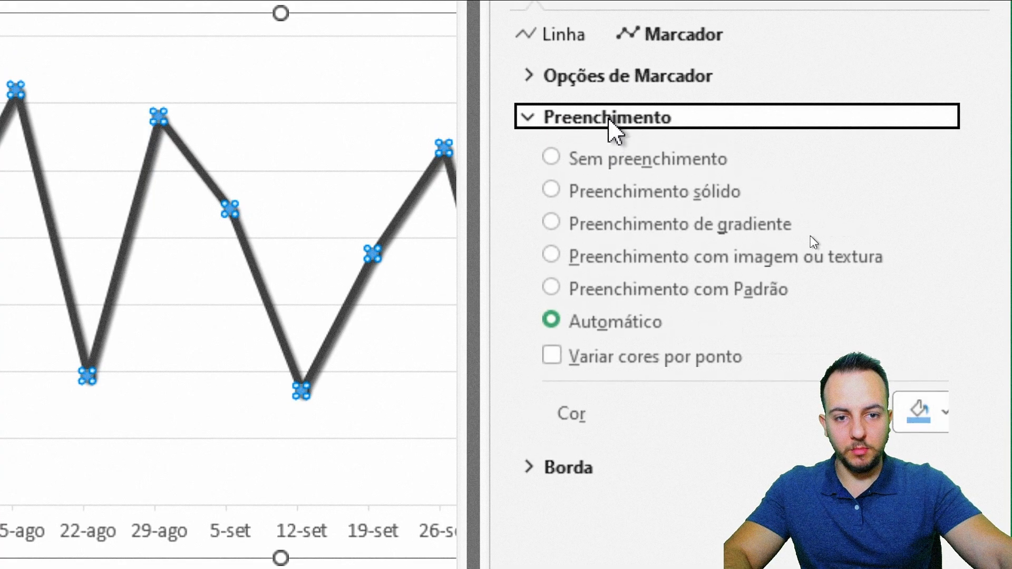
click(625, 195)
click(946, 416)
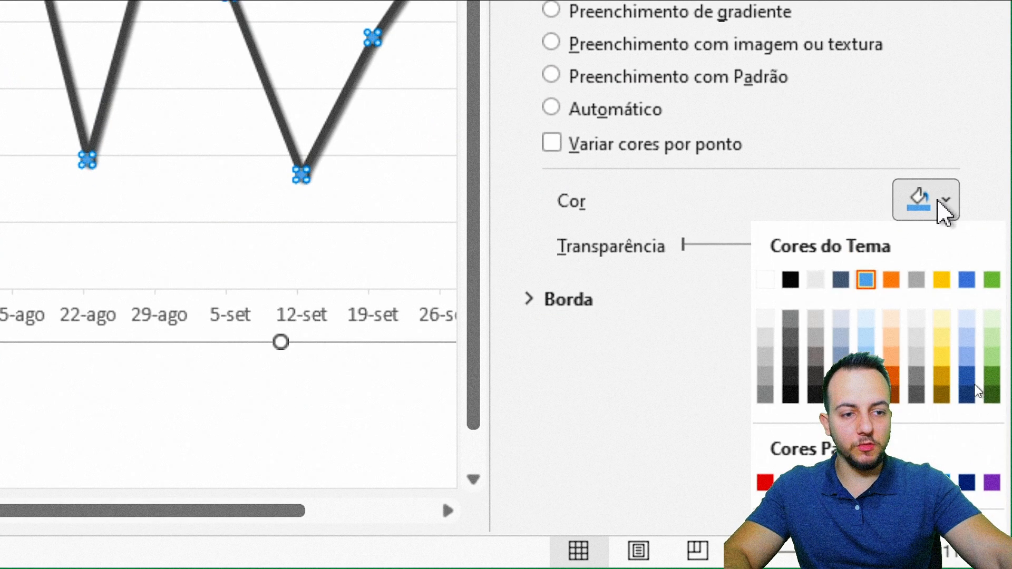
click(767, 281)
click(601, 71)
Step: Give the Valor_Total markers a solid dark gray border 2 pt wide
click(585, 113)
click(614, 192)
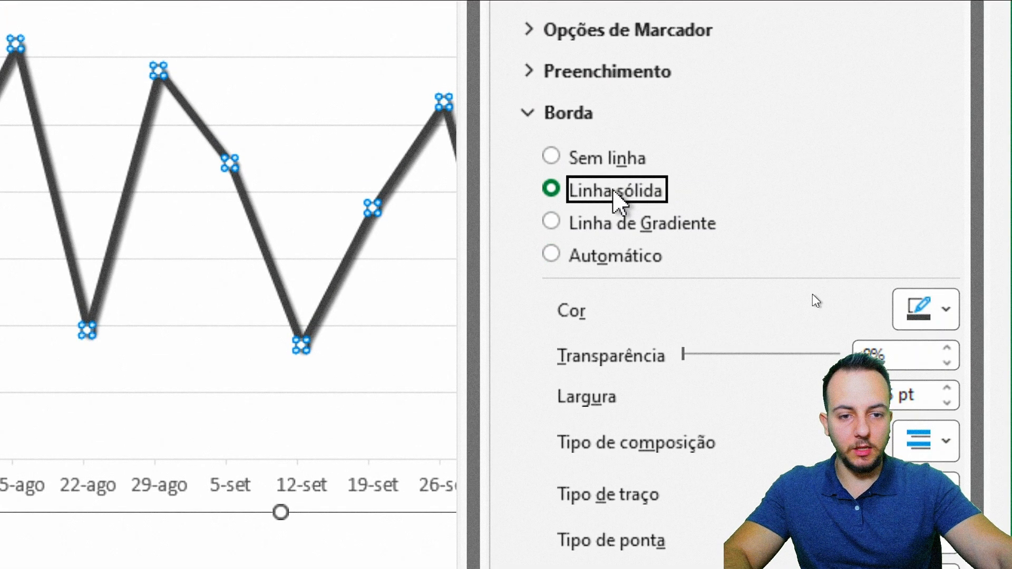
click(918, 311)
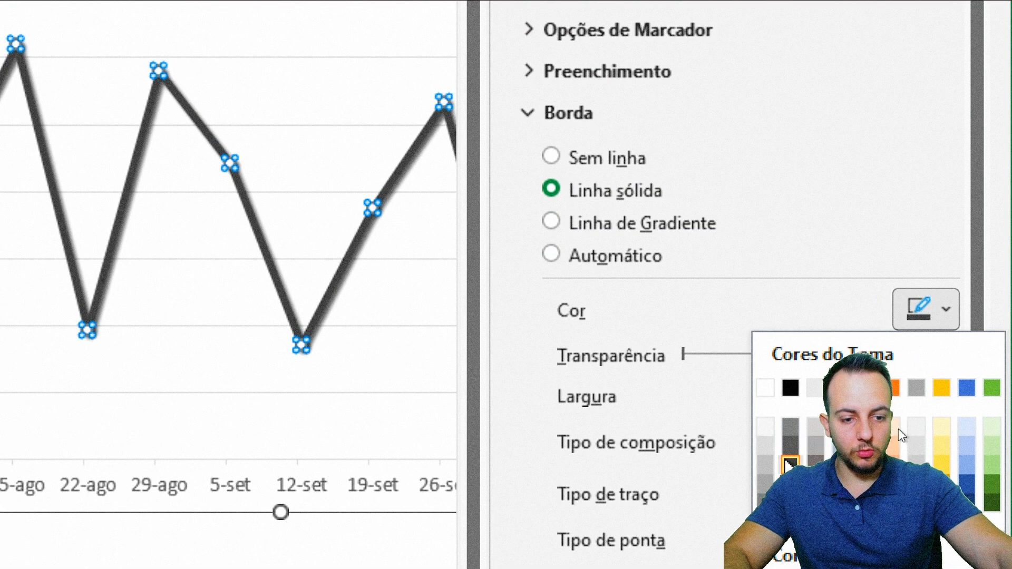
click(786, 462)
click(947, 390)
click(947, 391)
click(947, 218)
click(947, 219)
click(947, 218)
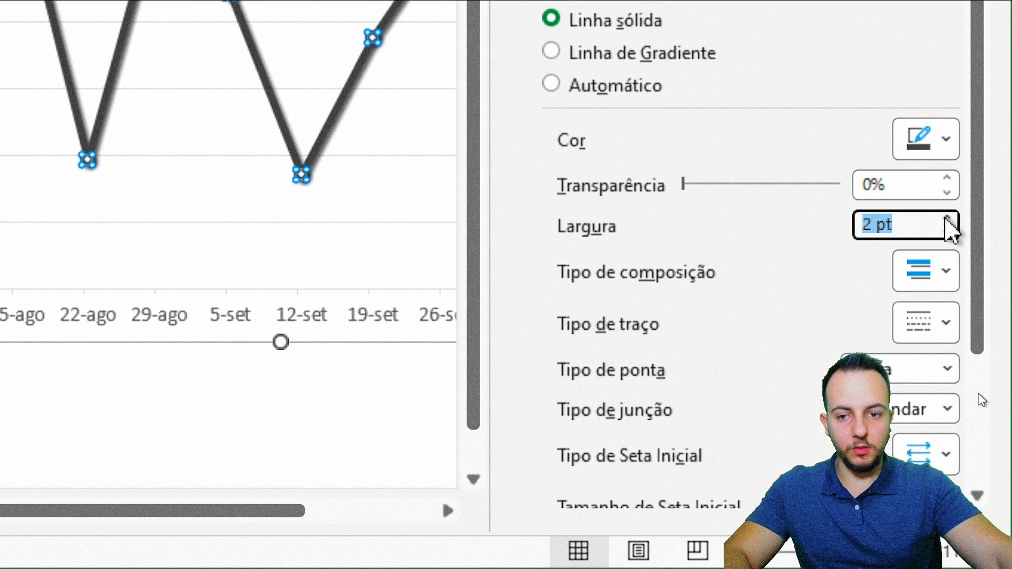
click(602, 234)
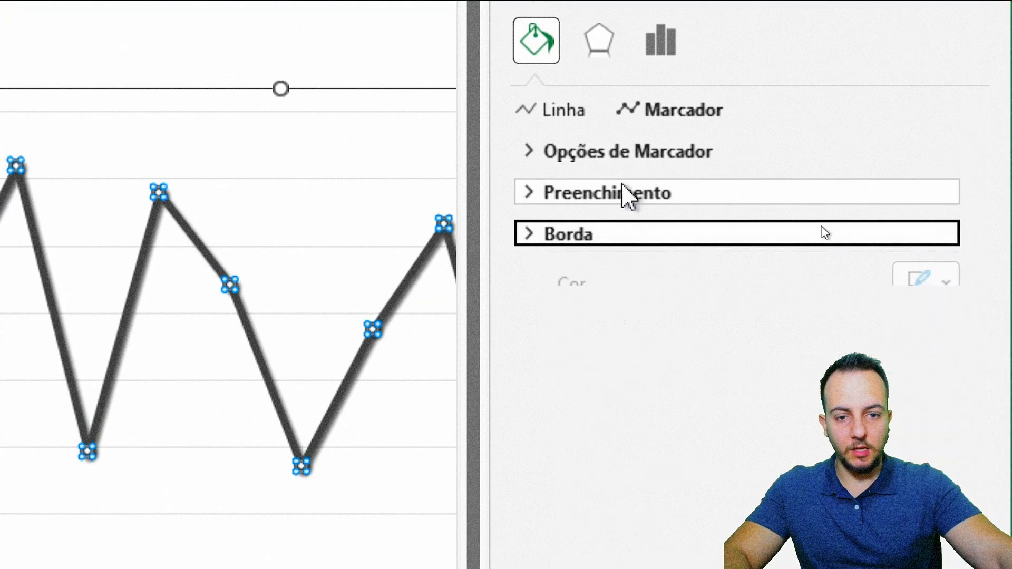
Step: Increase the Valor_Total marker size to 10, close the formatting options and deselect the chart
click(657, 152)
click(741, 332)
click(741, 332)
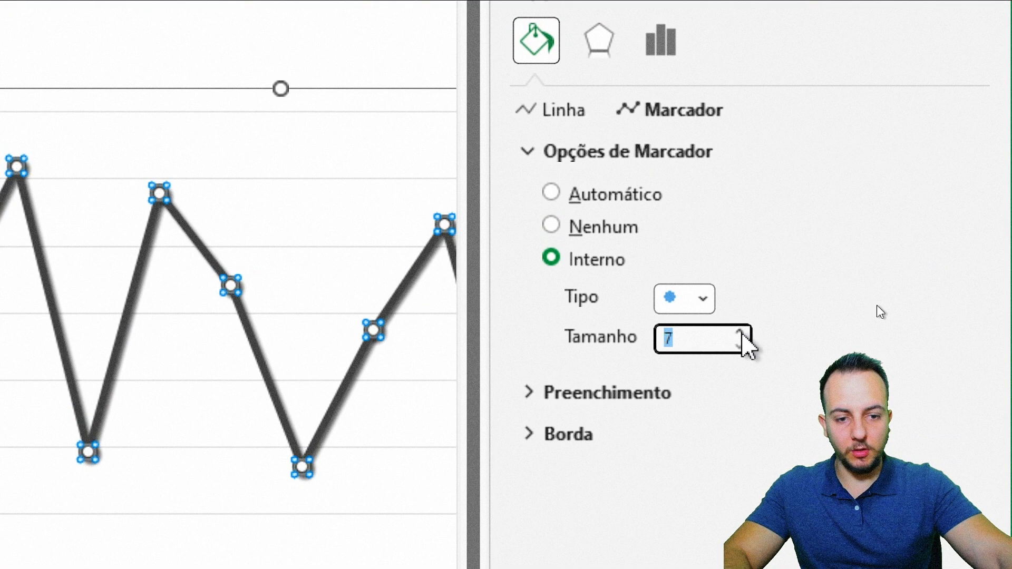
click(741, 332)
click(741, 332)
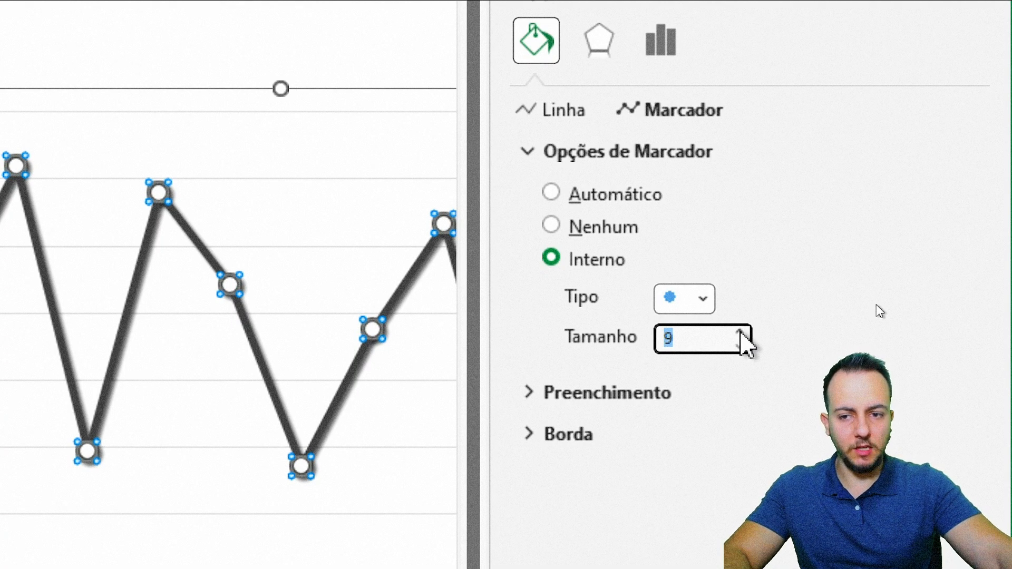
click(741, 332)
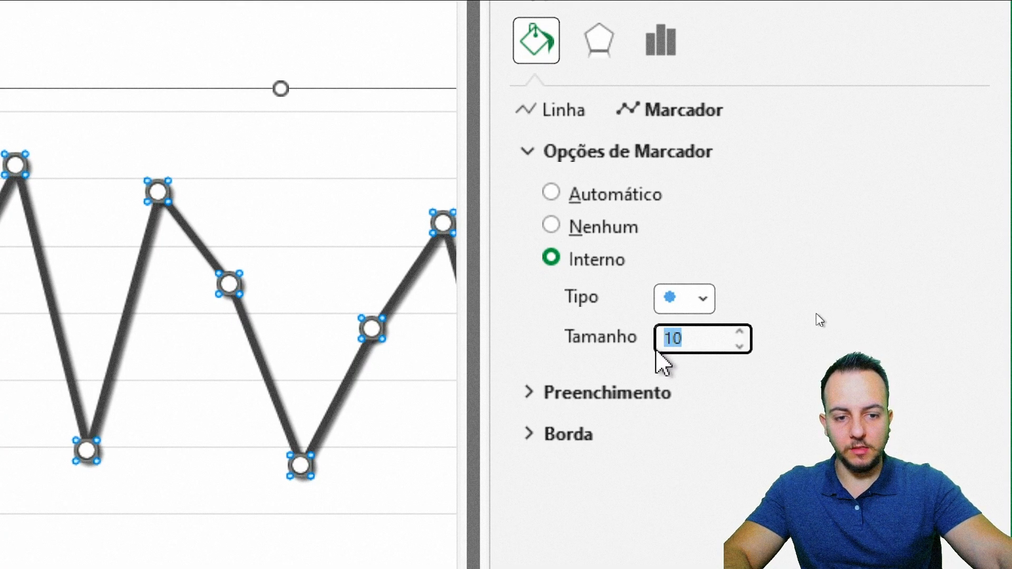
click(564, 153)
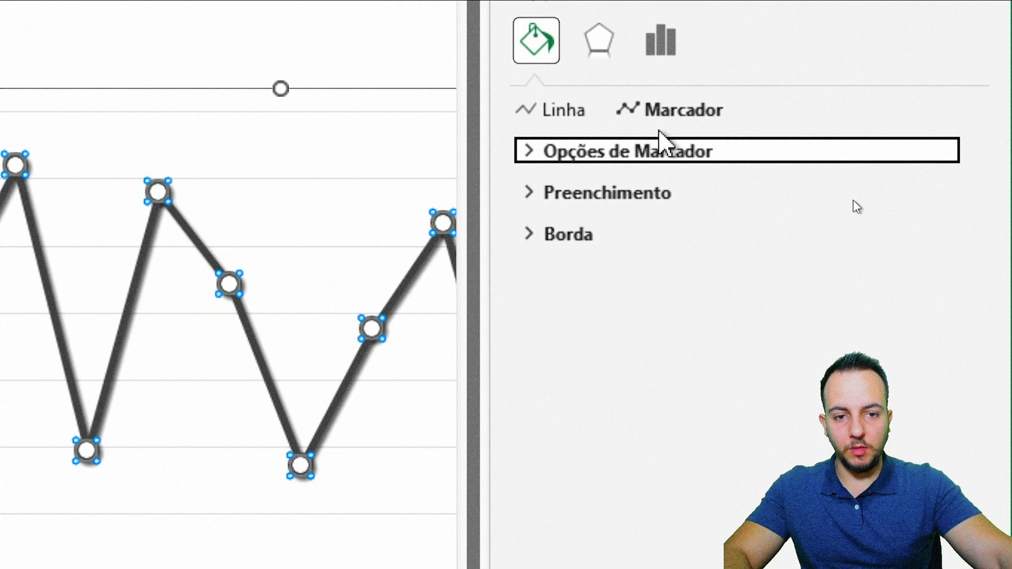
click(975, 42)
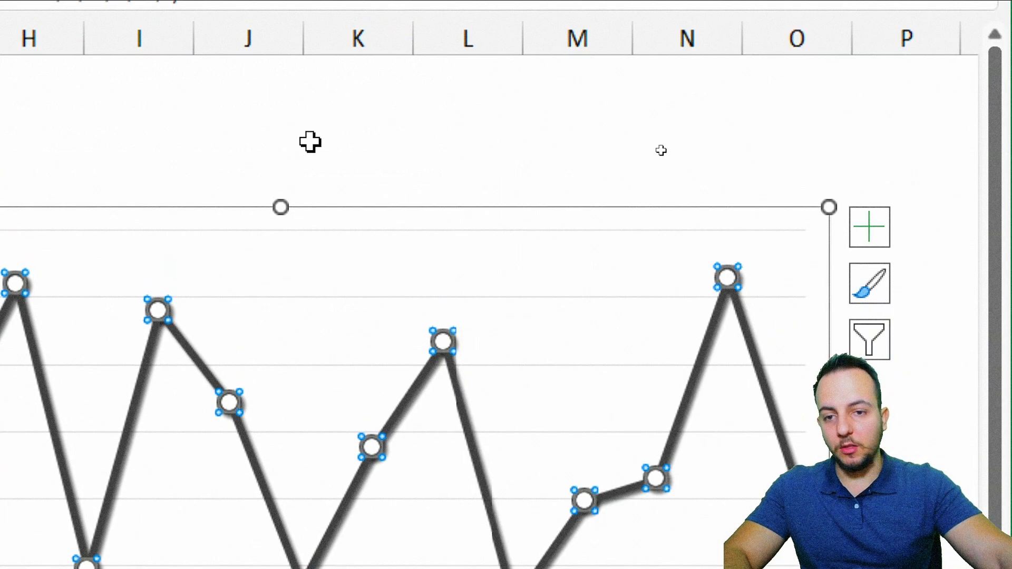
click(310, 141)
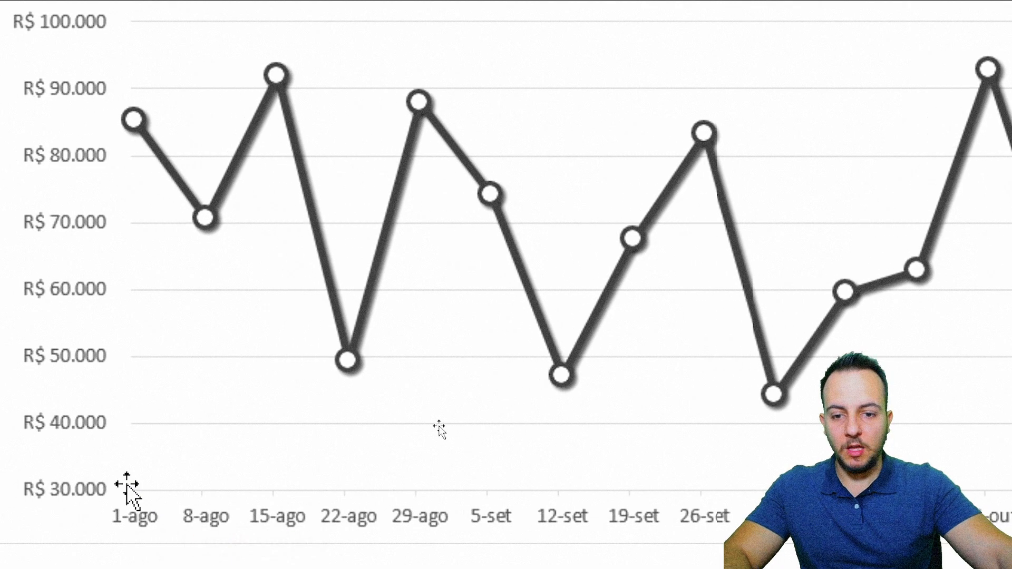
key(ctrl+2)
drag(127, 323, 837, 321)
drag(842, 171, 91, 171)
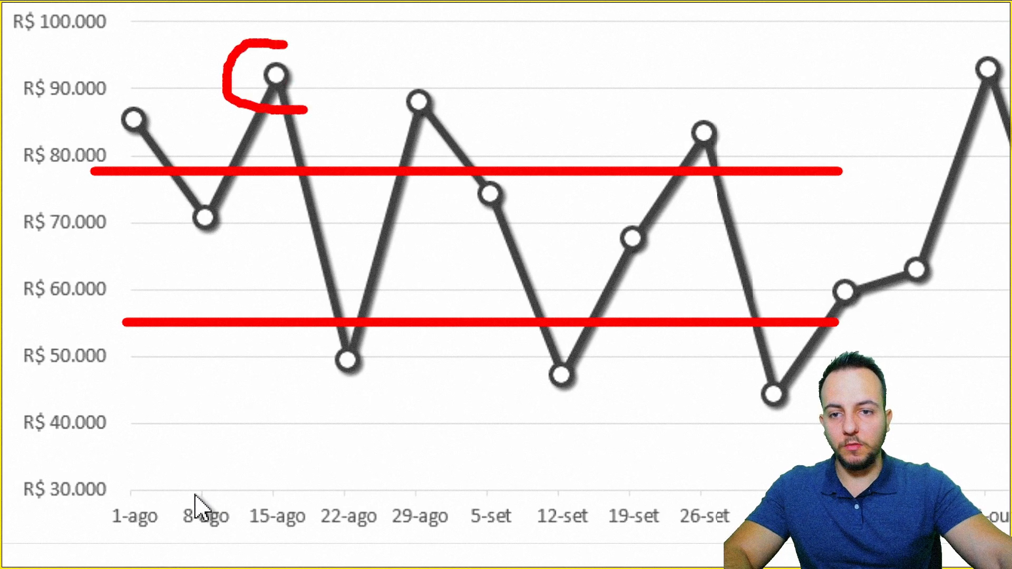
drag(285, 352, 335, 346)
key(Escape)
key(ctrl+4)
key(ctrl+4)
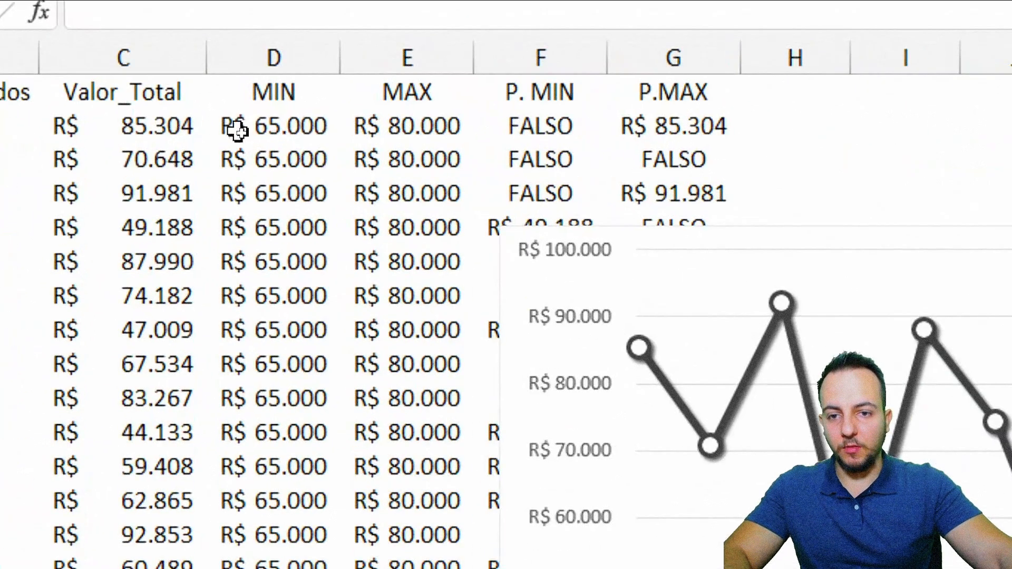
Step: Select the MIN and MAX columns including their headers
drag(270, 86, 388, 163)
drag(266, 90, 374, 498)
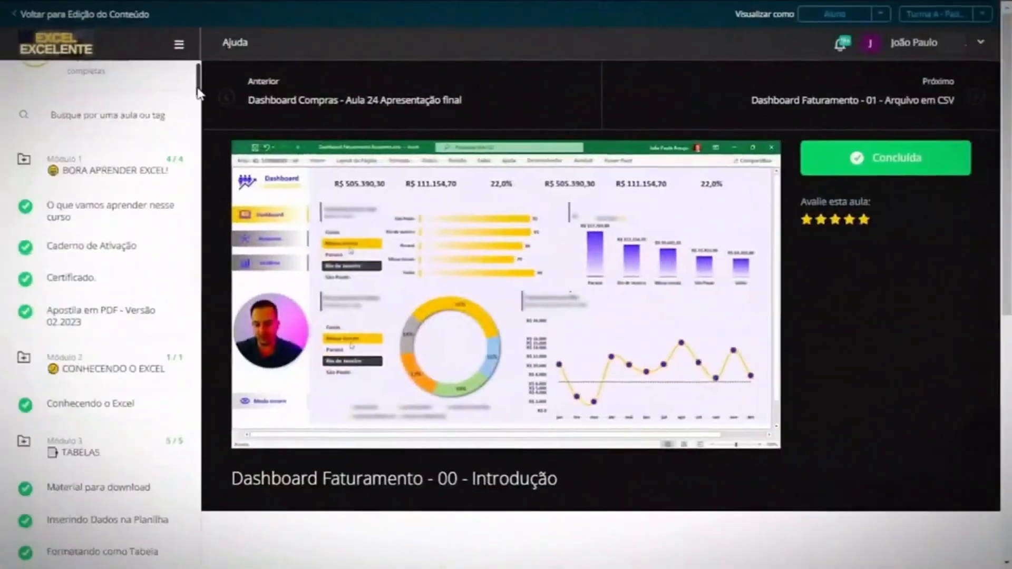
drag(200, 110, 195, 327)
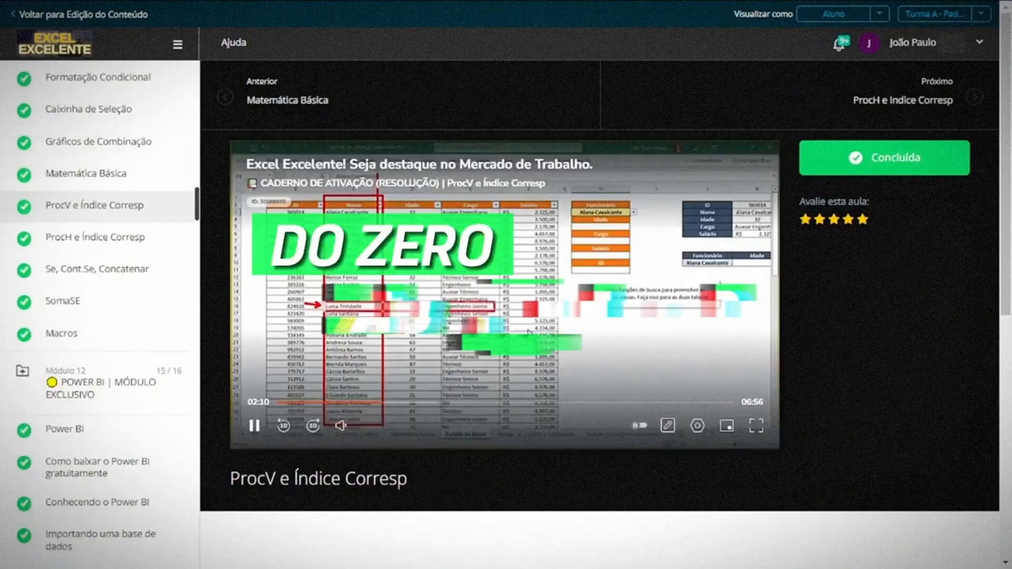
drag(199, 210, 192, 261)
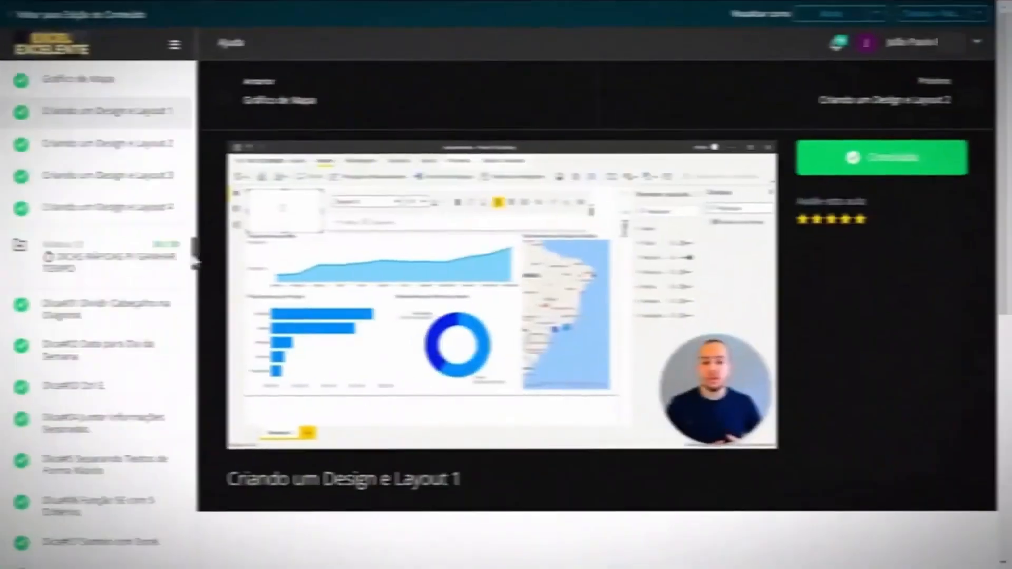
drag(194, 261, 200, 419)
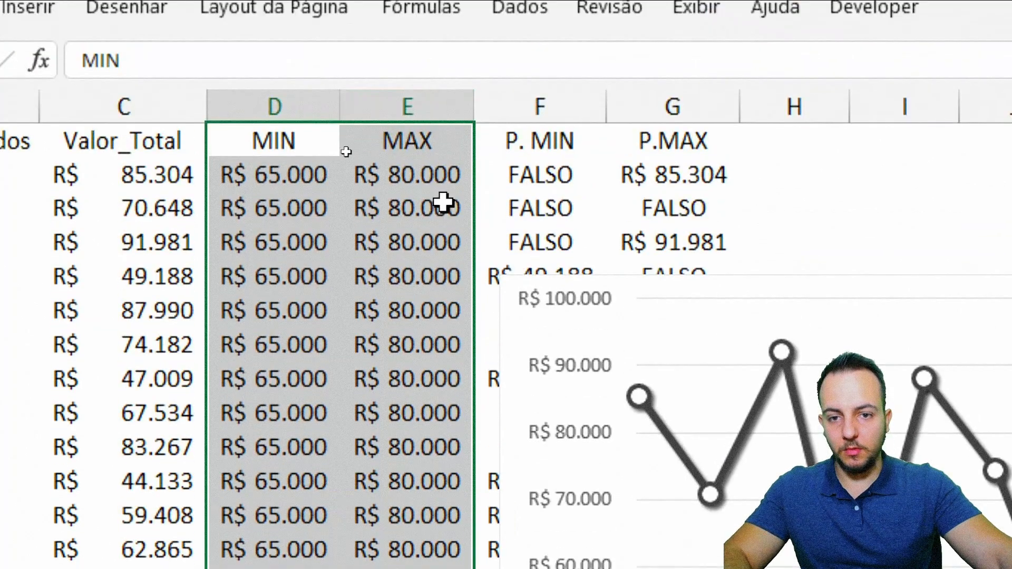
Step: Copy the selected MIN and MAX columns and paste them into the chart as new series
key(ctrl+c)
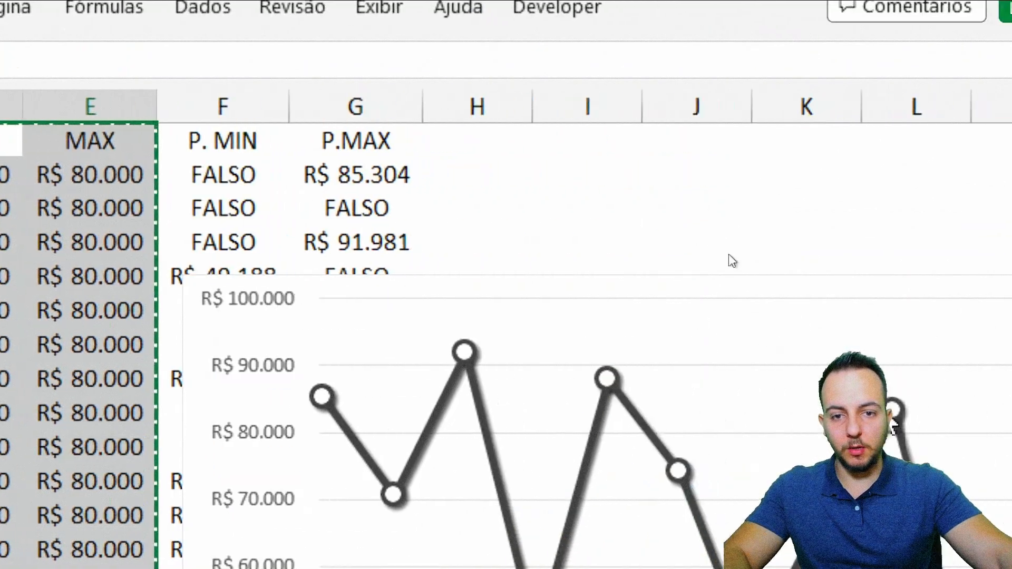
click(652, 271)
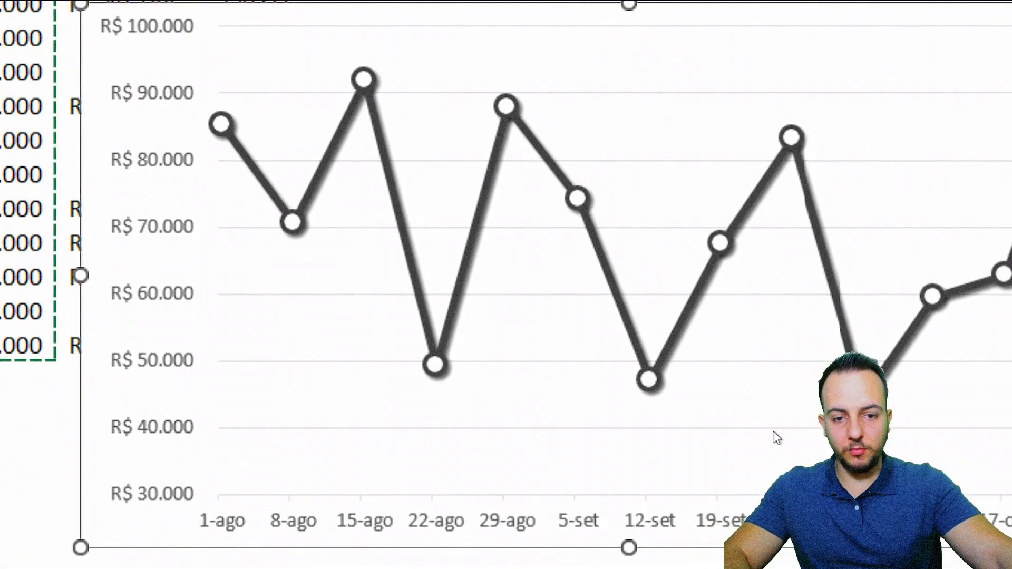
key(ctrl+v)
click(464, 490)
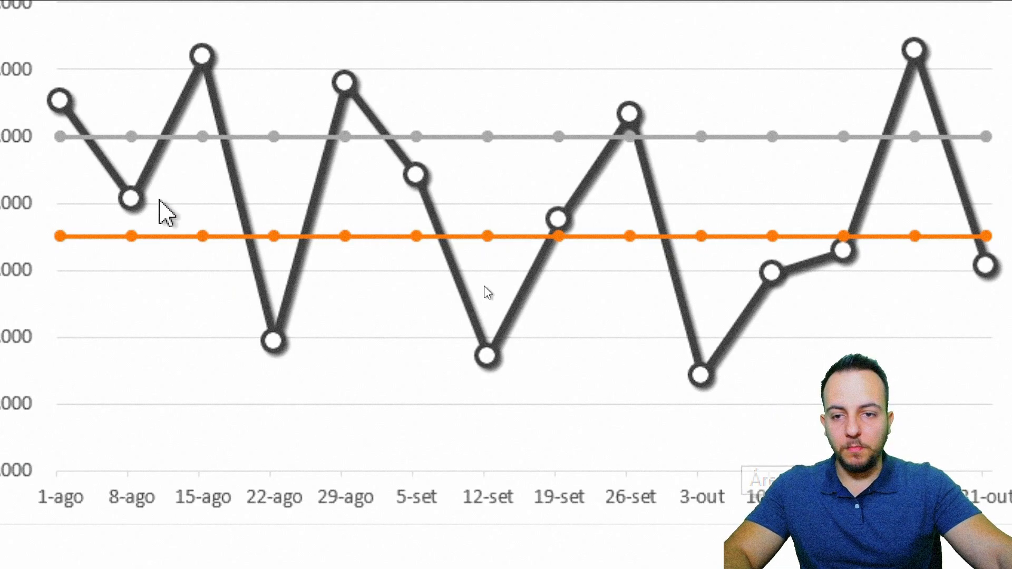
Step: Apply a preset outer shadow with a 45° angle to the MAX line in the chart
double_click(390, 186)
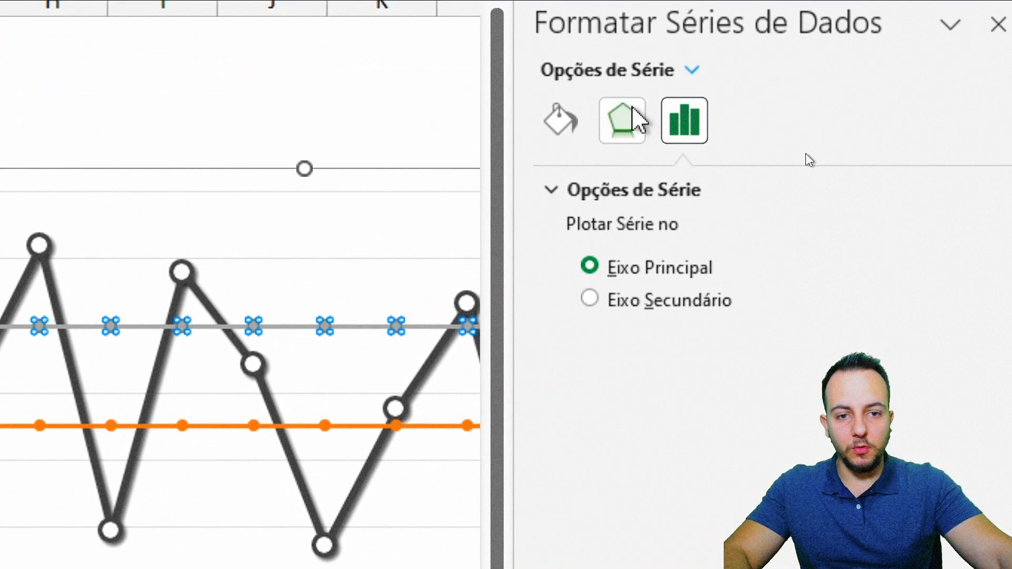
click(627, 131)
click(637, 191)
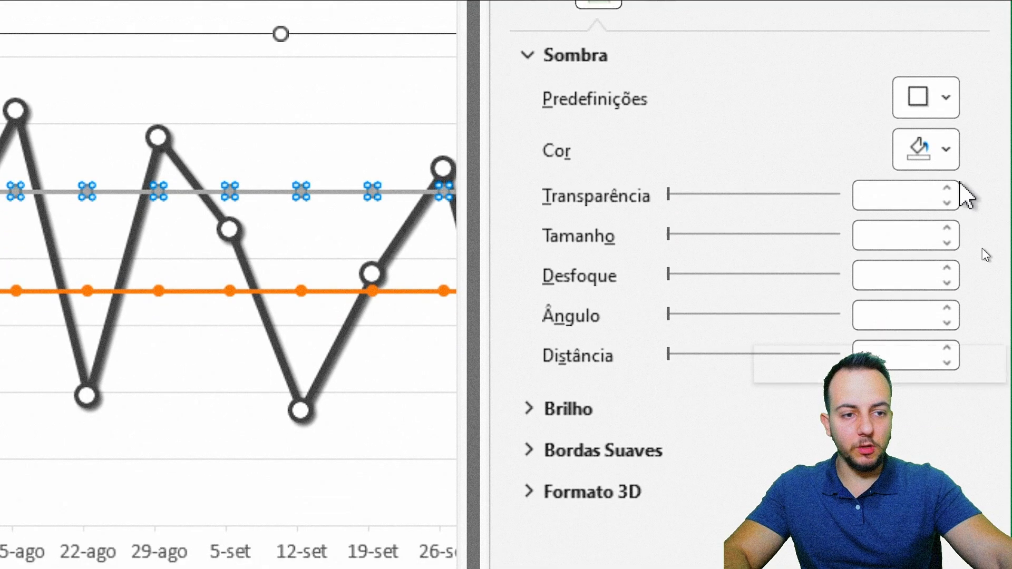
click(968, 228)
click(780, 337)
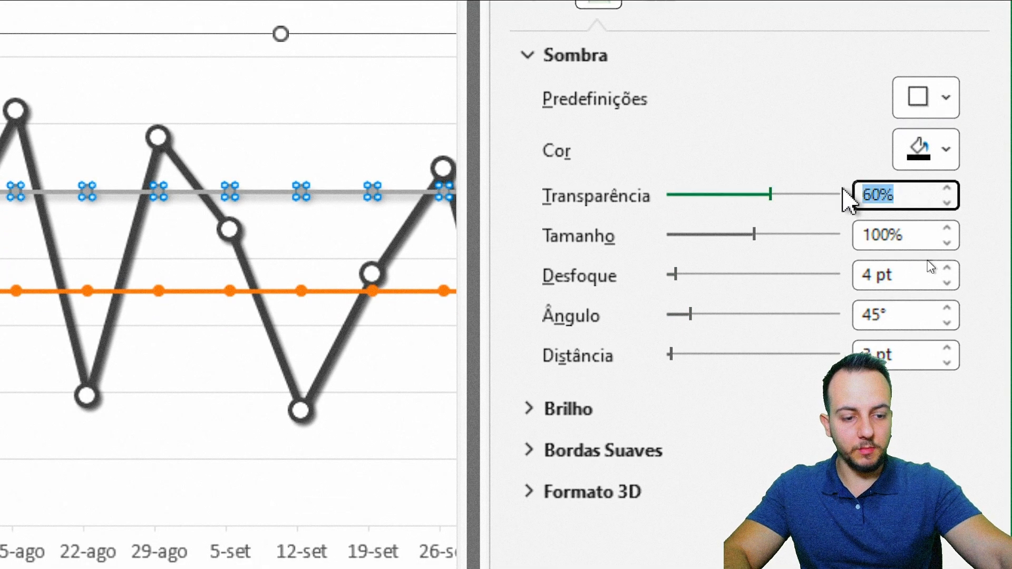
Step: Set the MAX line's shadow to 35% transparency, 2 pt blur and 2 pt distance
text(35)
key(Return)
drag(897, 276, 808, 291)
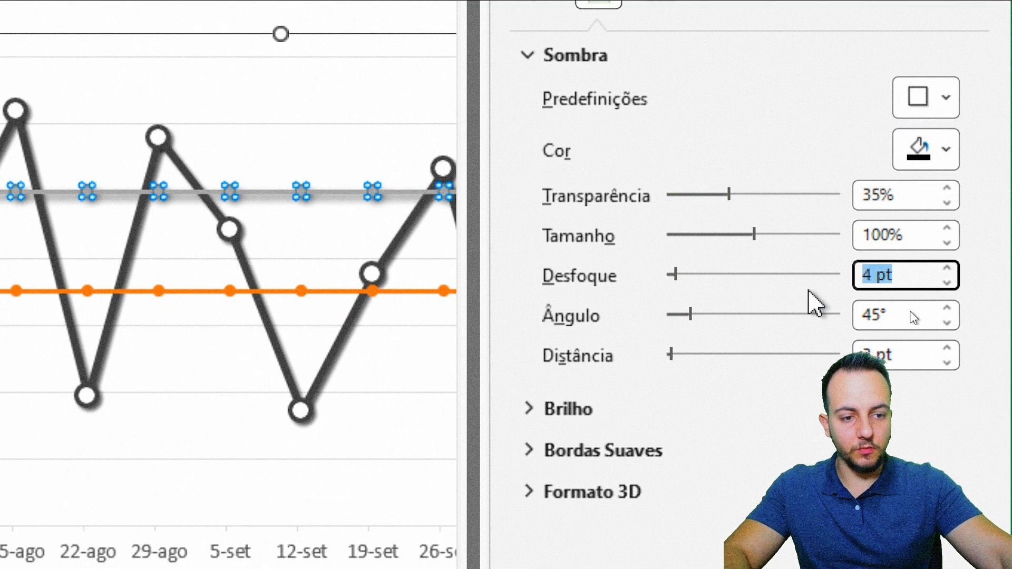
text(2)
key(Return)
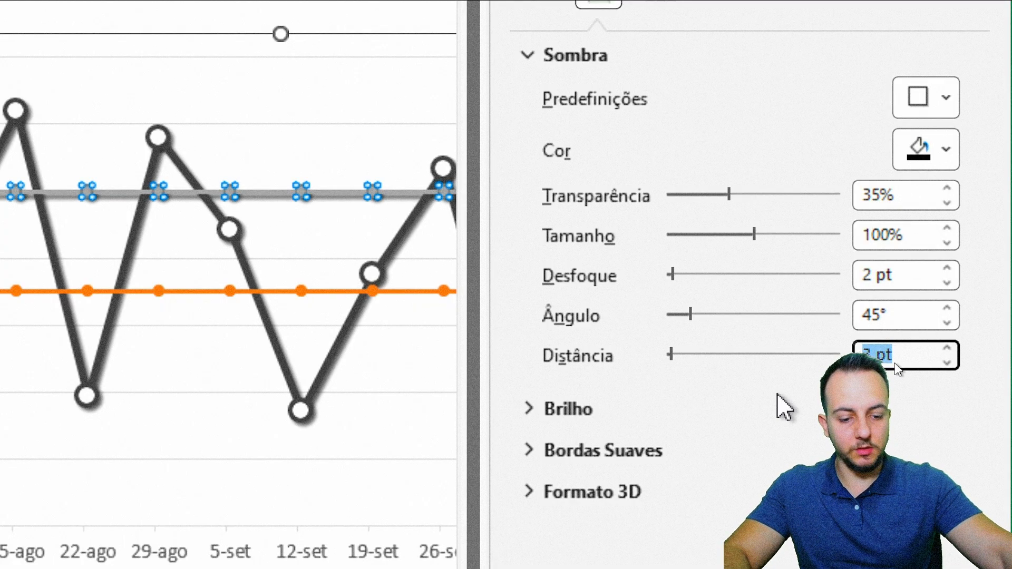
text(2)
key(Return)
click(585, 58)
Step: Remove the markers from the MAX line
click(540, 68)
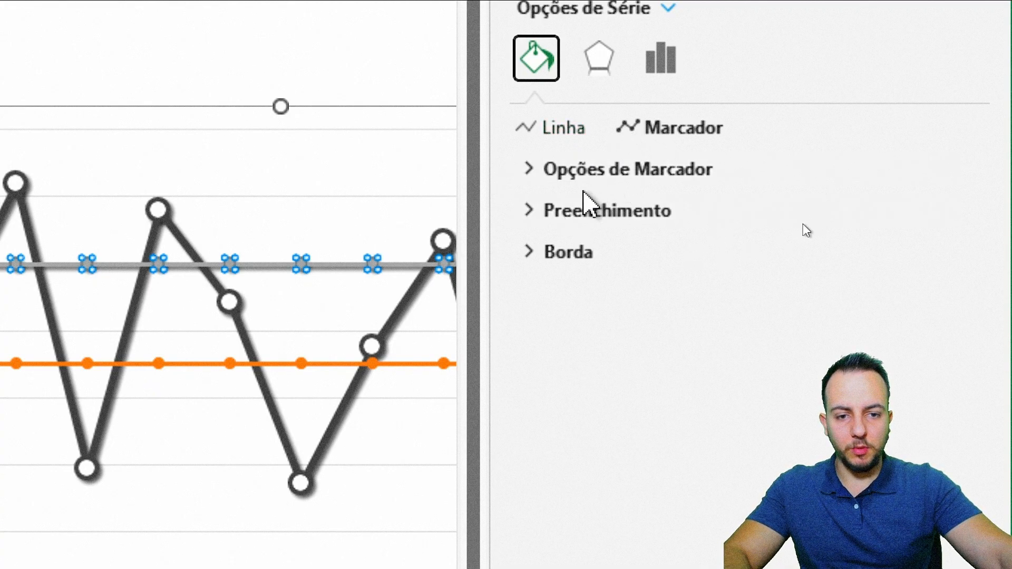
click(626, 170)
click(590, 244)
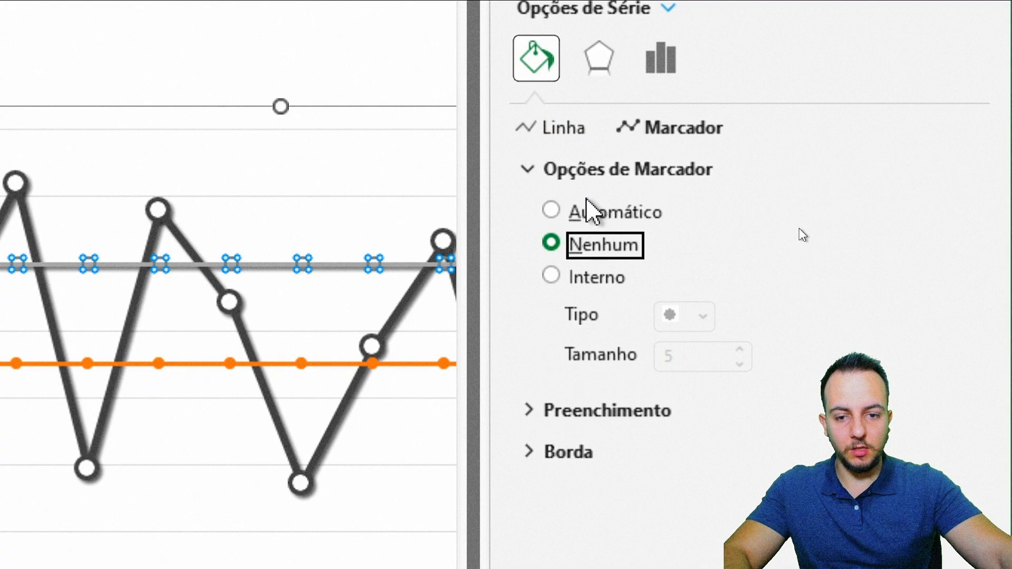
click(582, 170)
Step: Format the MAX series as a solid line in standard green
click(567, 129)
click(614, 204)
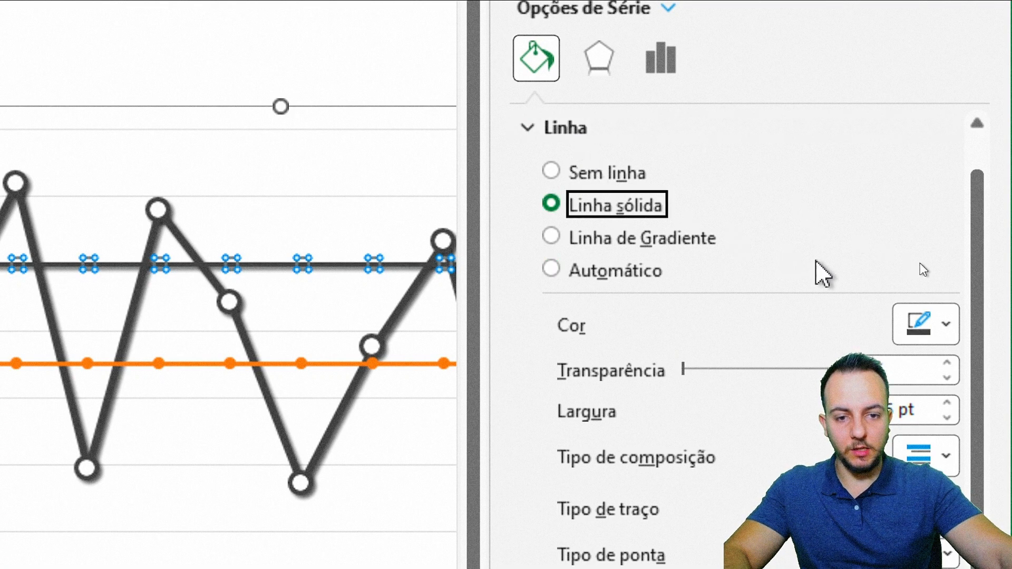
click(922, 323)
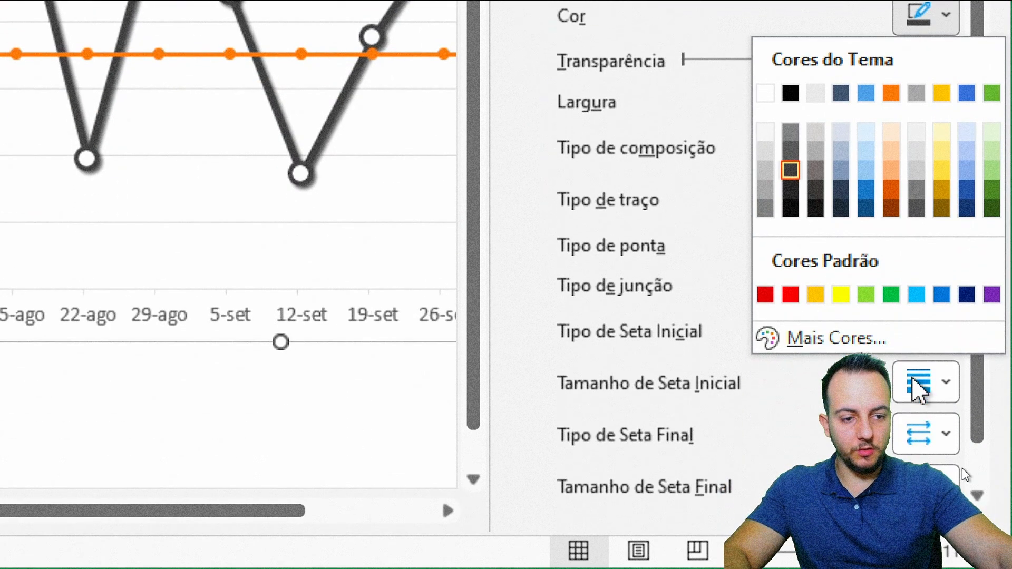
click(891, 293)
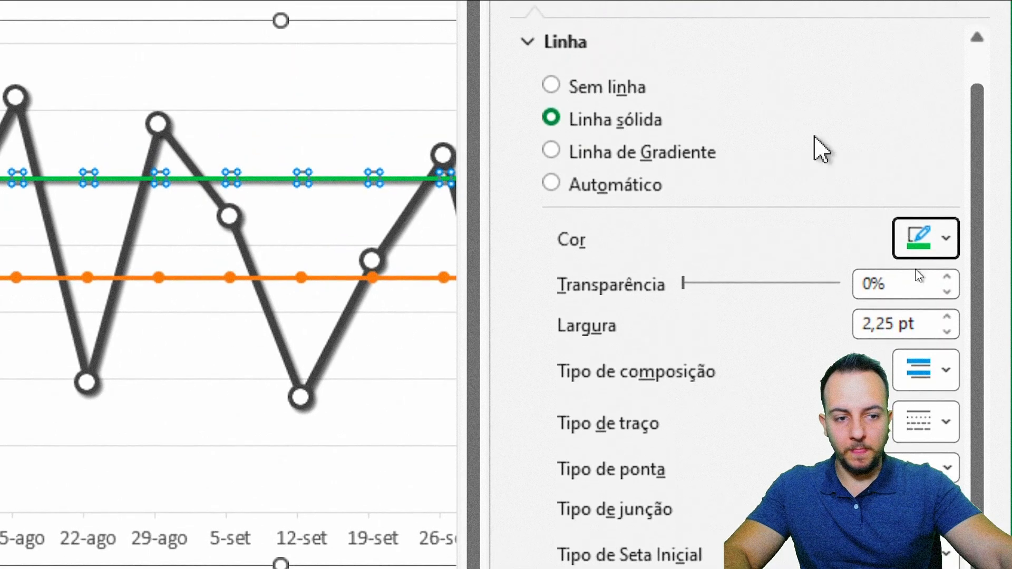
Step: Set the MAX line's width to 3 pt and its dash type to round dots
click(947, 317)
click(947, 318)
click(947, 317)
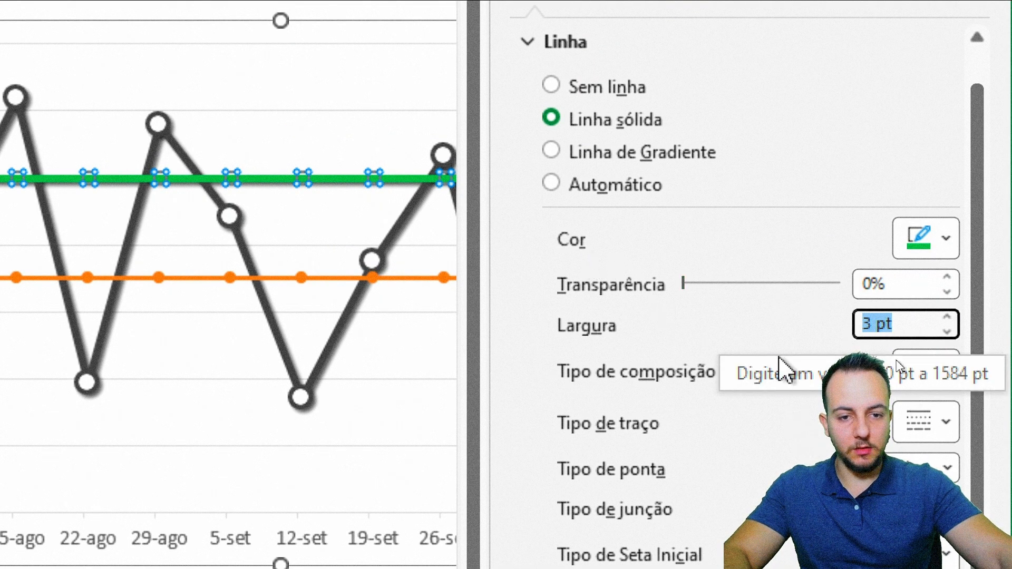
click(915, 261)
click(903, 279)
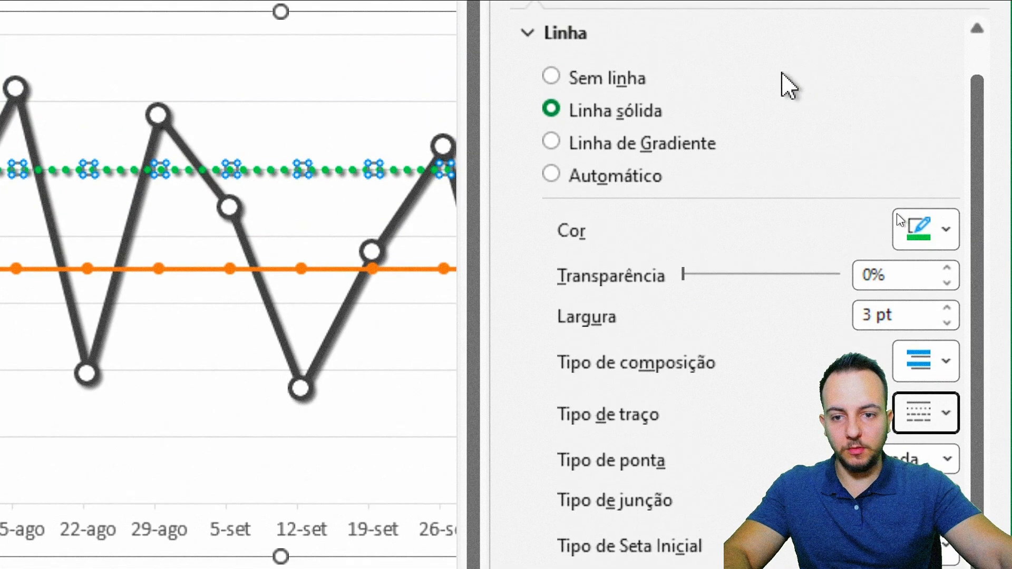
Step: Format the MIN line in standard red with a 3 pt width and a round-dot dash type
click(324, 270)
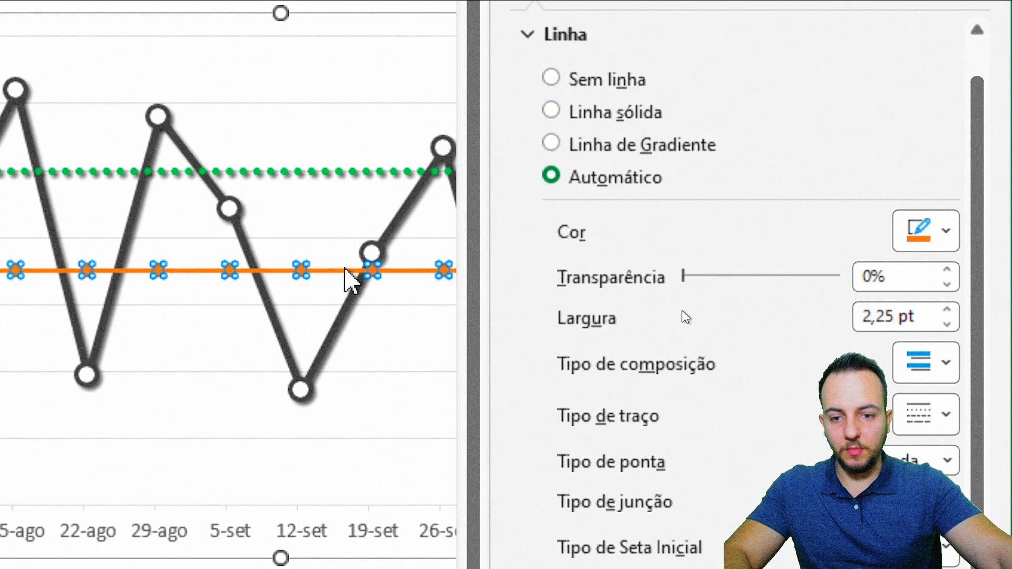
click(930, 235)
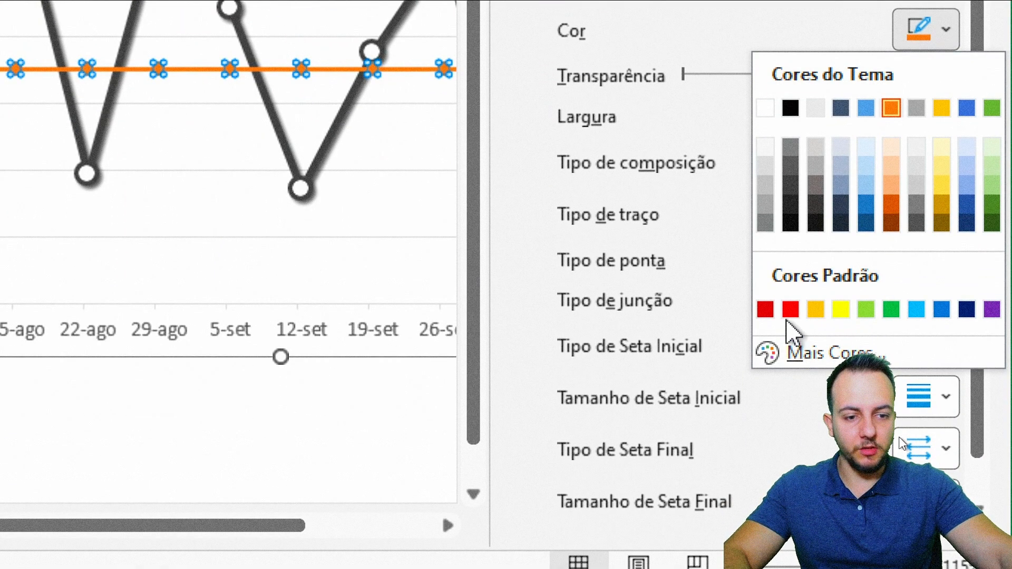
click(789, 311)
click(947, 111)
click(947, 110)
click(947, 111)
click(930, 216)
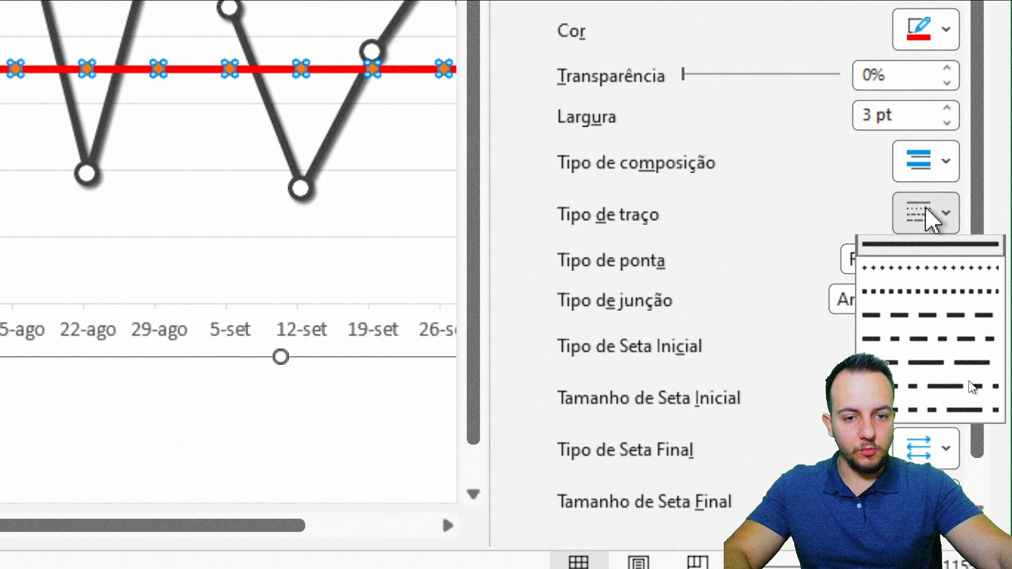
click(890, 293)
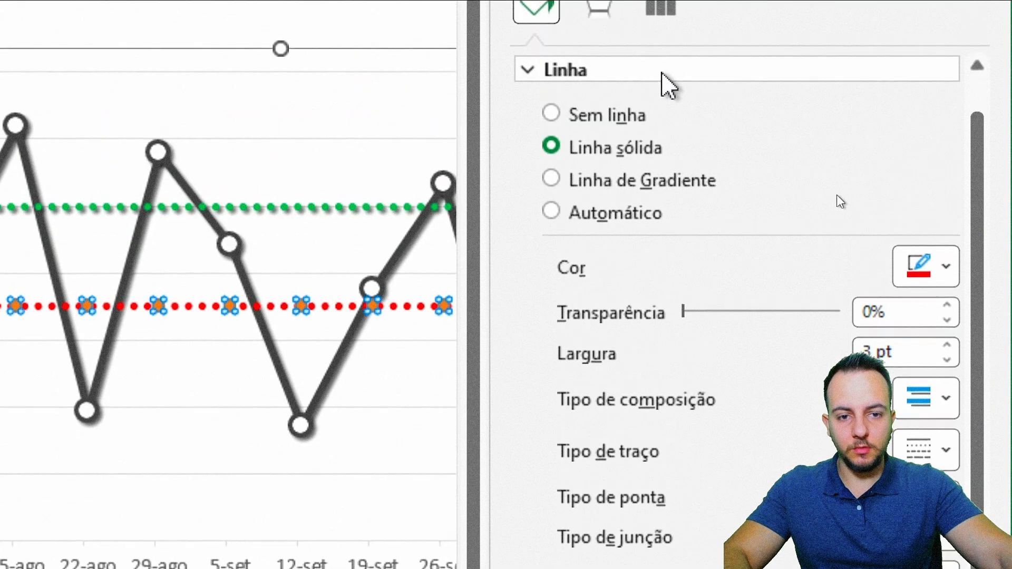
Step: Remove the markers from the MIN line
click(668, 83)
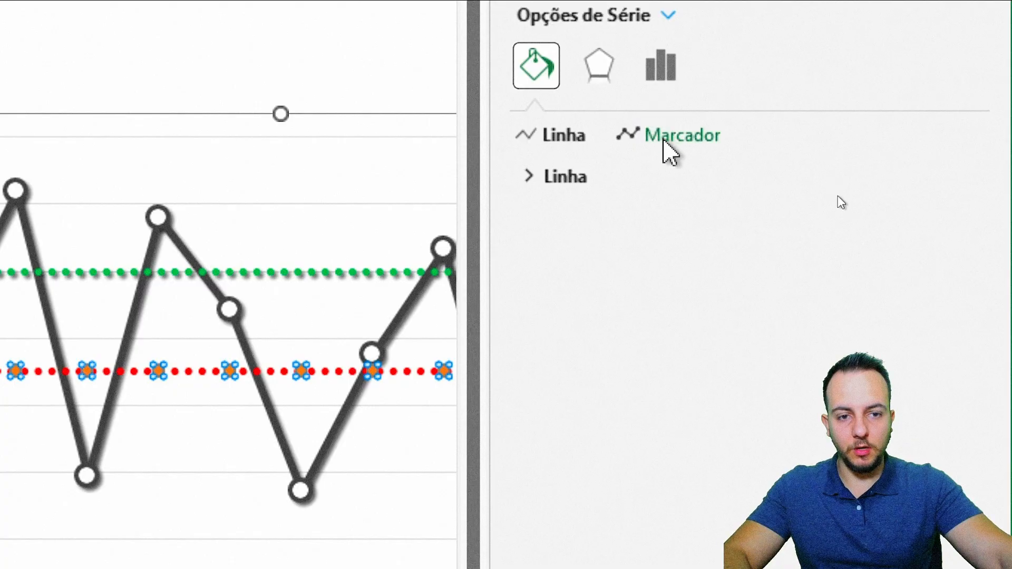
click(665, 99)
click(642, 179)
click(626, 255)
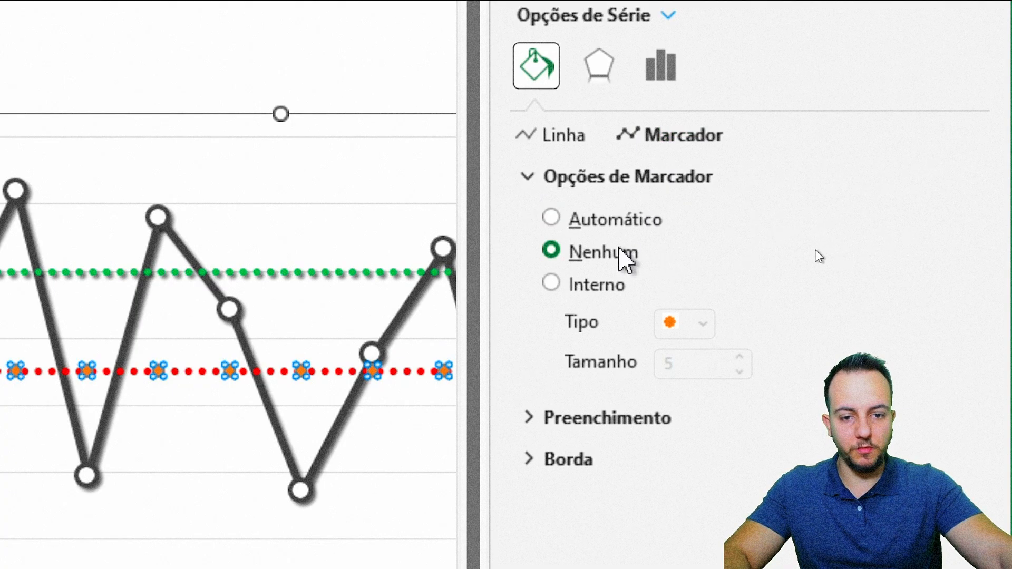
Step: Give the MIN line an outer shadow with 35% transparency, 2 pt blur and 2 pt distance
click(606, 181)
click(600, 76)
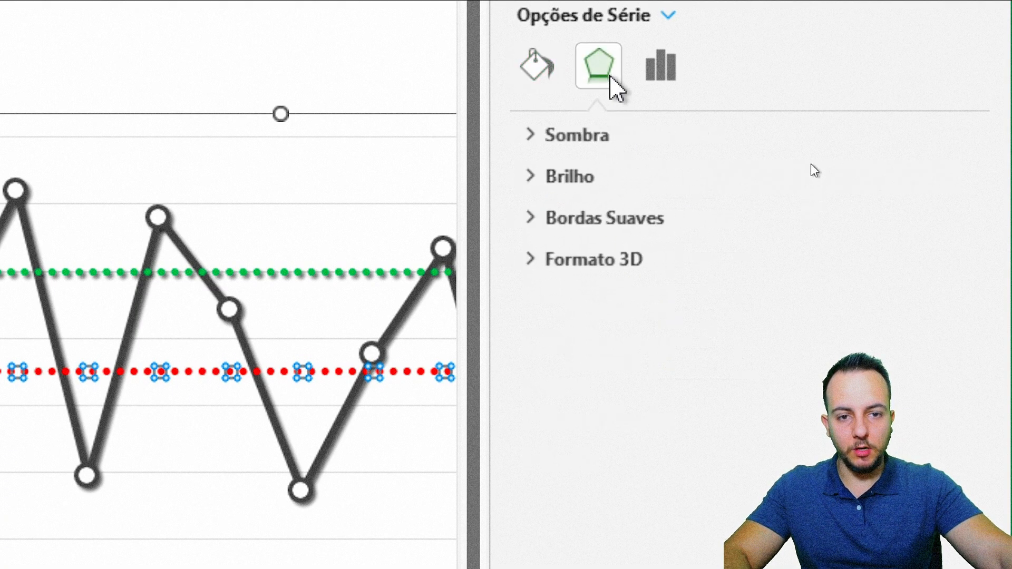
click(593, 138)
click(922, 182)
click(766, 421)
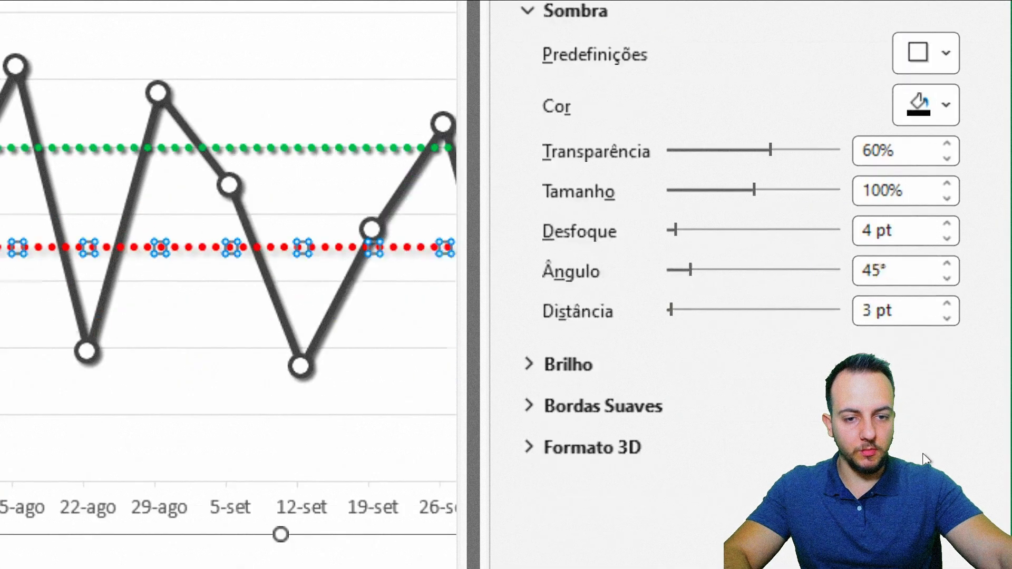
drag(903, 110, 847, 117)
text(35)
key(Return)
text(2)
key(Return)
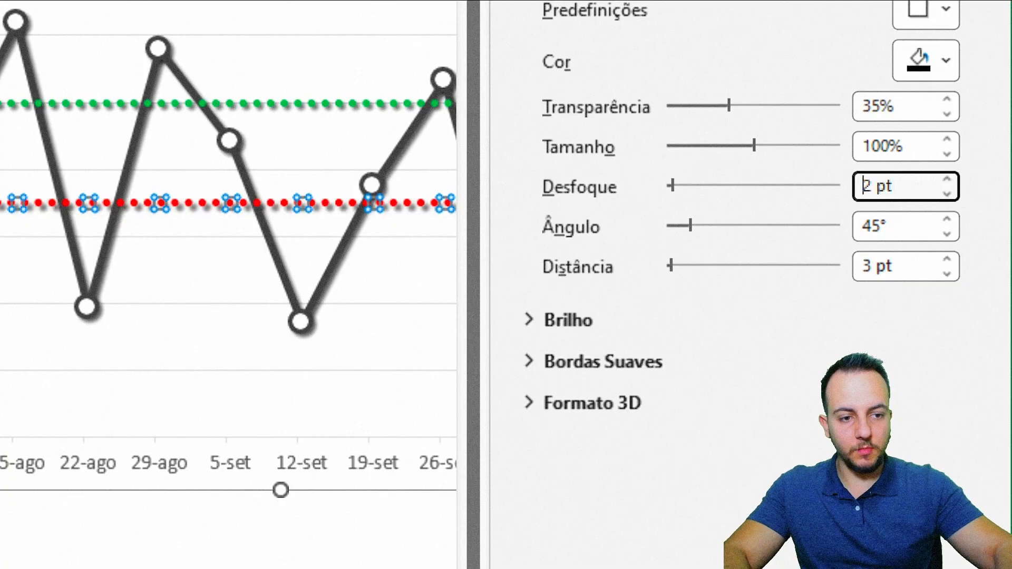
text(2)
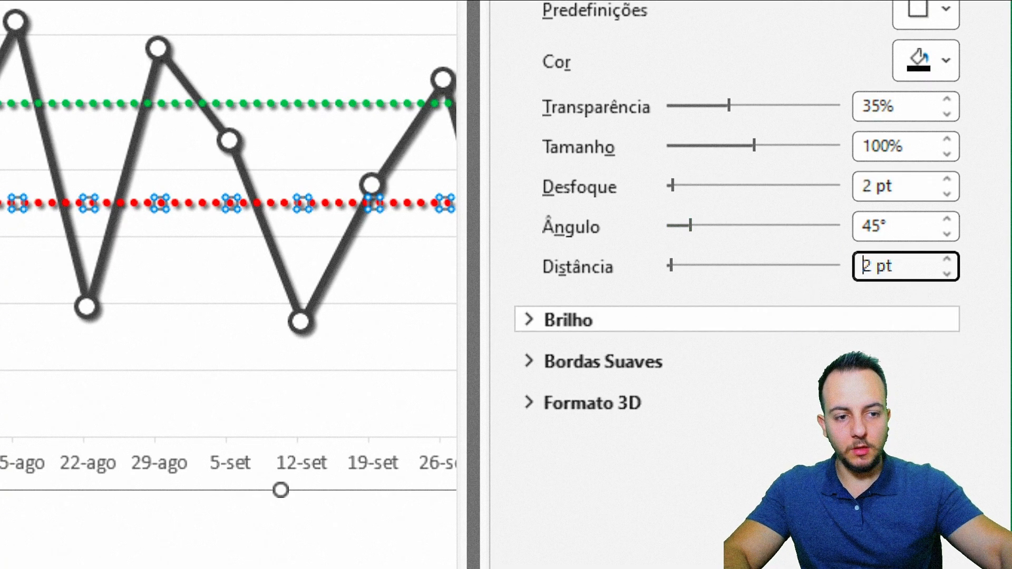
click(975, 0)
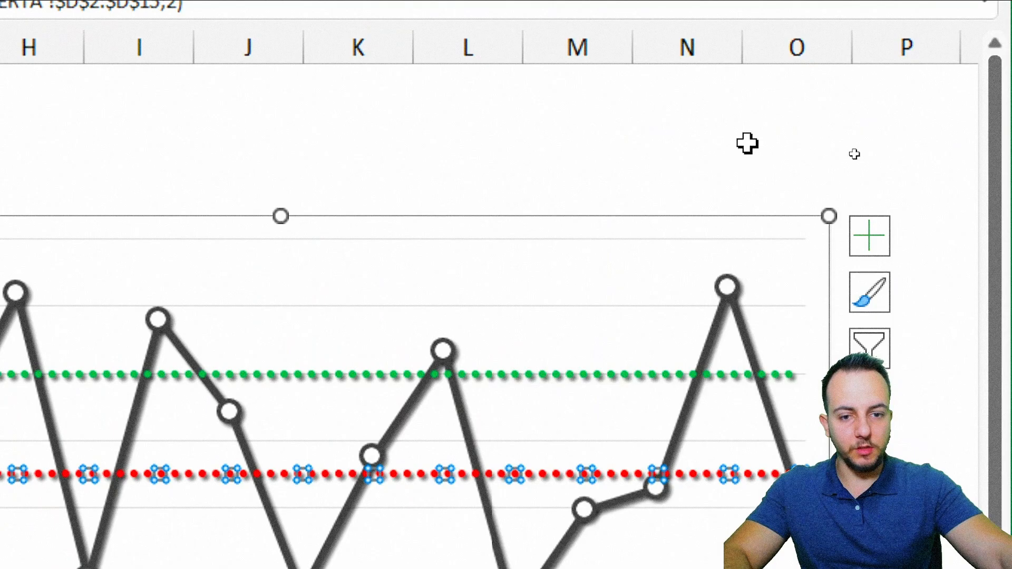
click(469, 150)
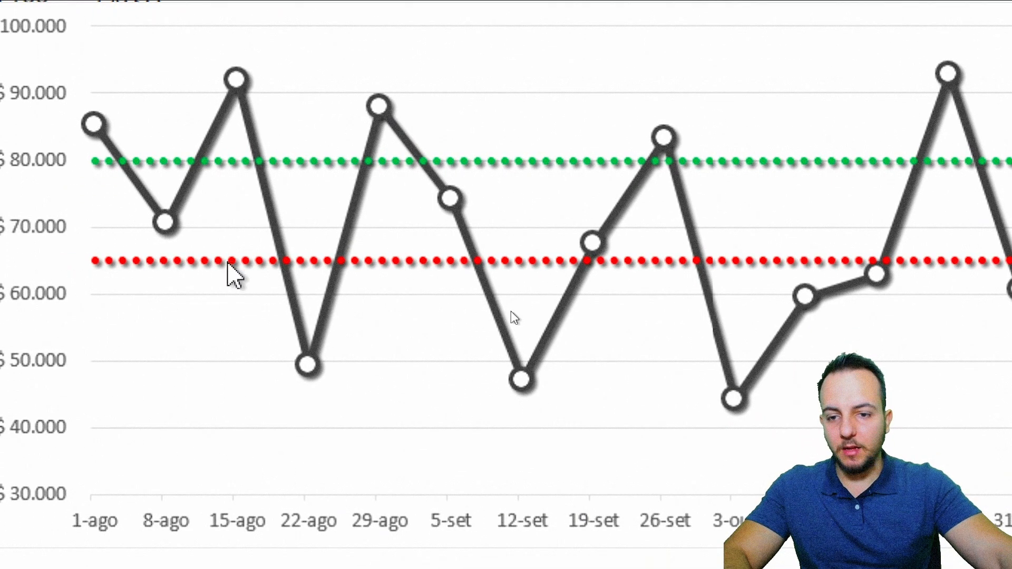
Step: Change the MIN line's dash type to plain dashes
double_click(232, 261)
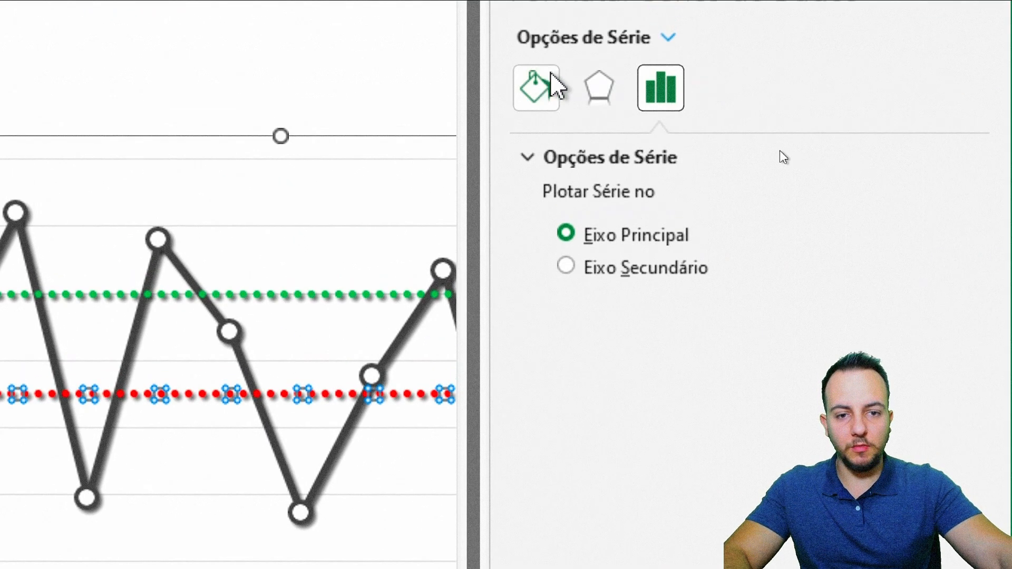
click(551, 75)
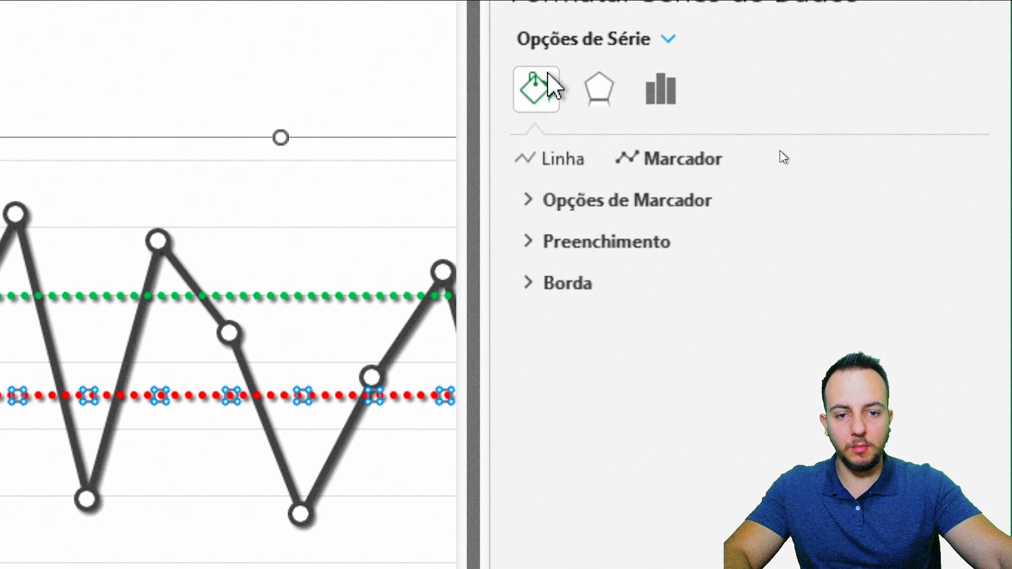
click(573, 162)
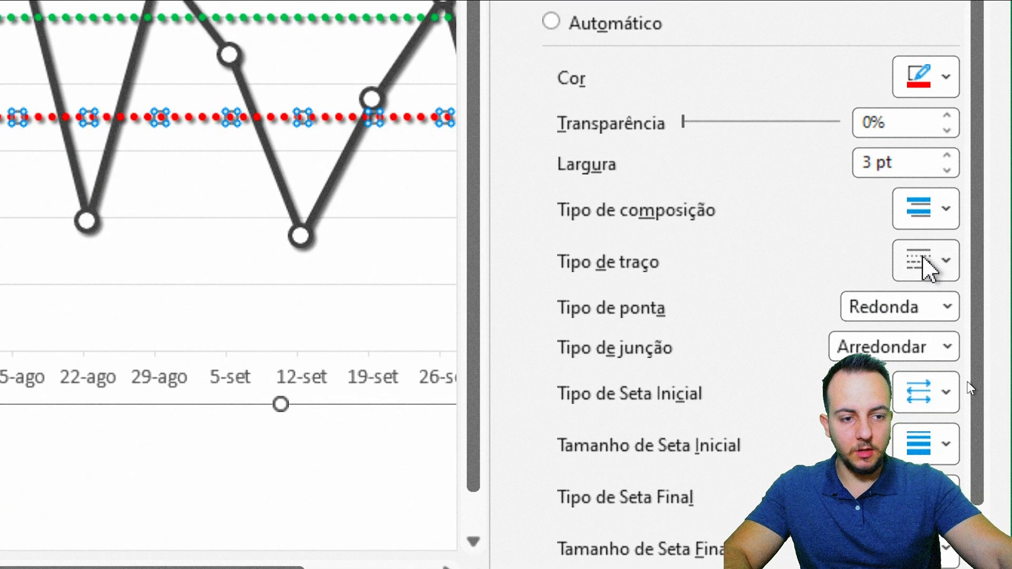
click(926, 264)
click(896, 366)
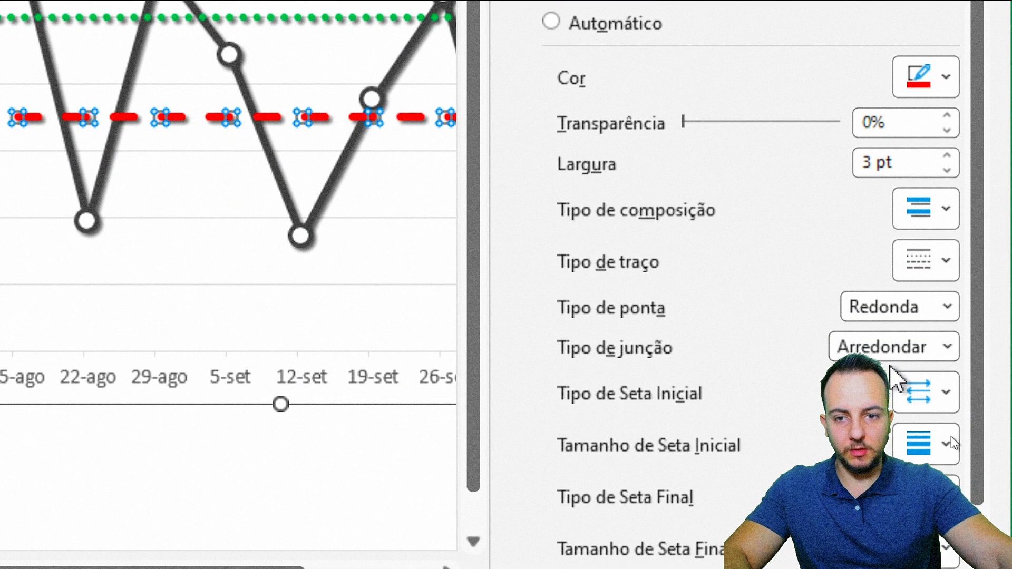
Step: Switch the MAX line to the same plain dash type as the MIN line and finish formatting it
click(364, 80)
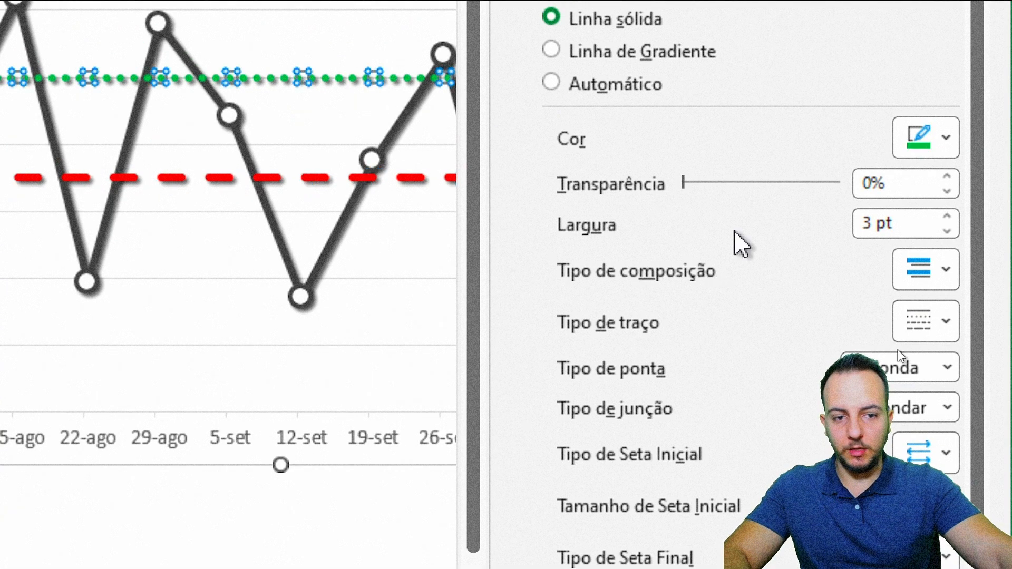
click(917, 320)
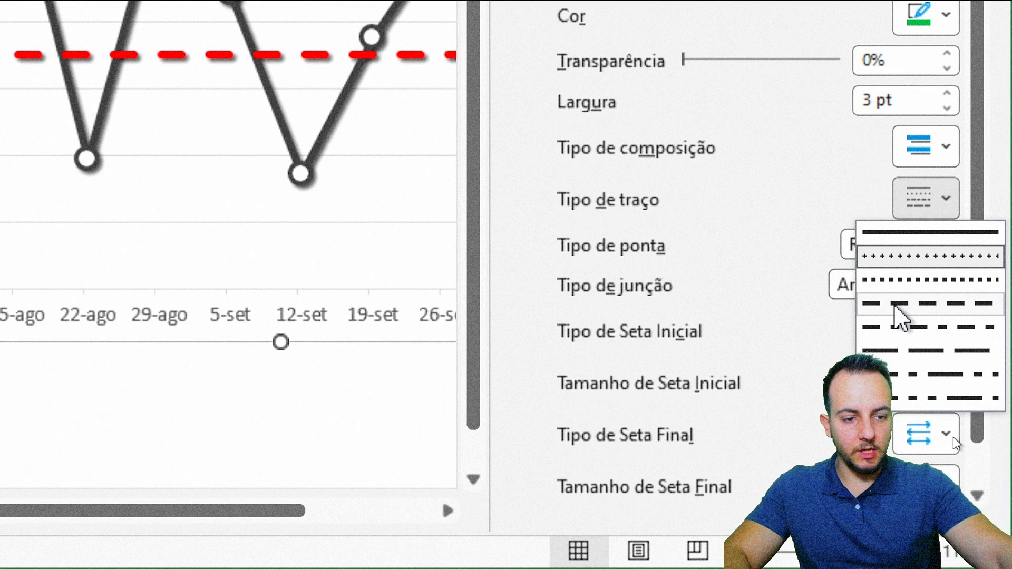
click(896, 305)
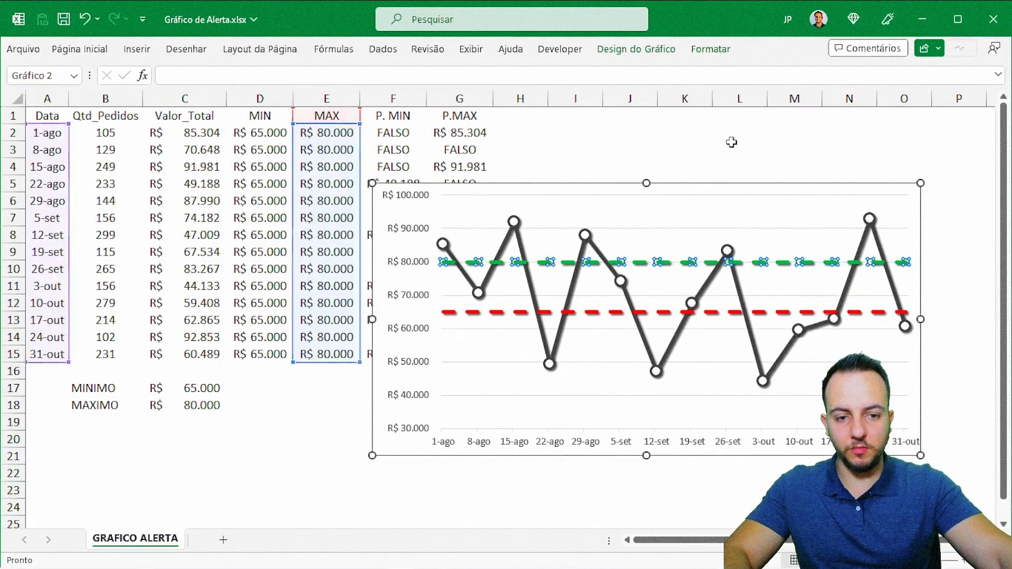
click(454, 146)
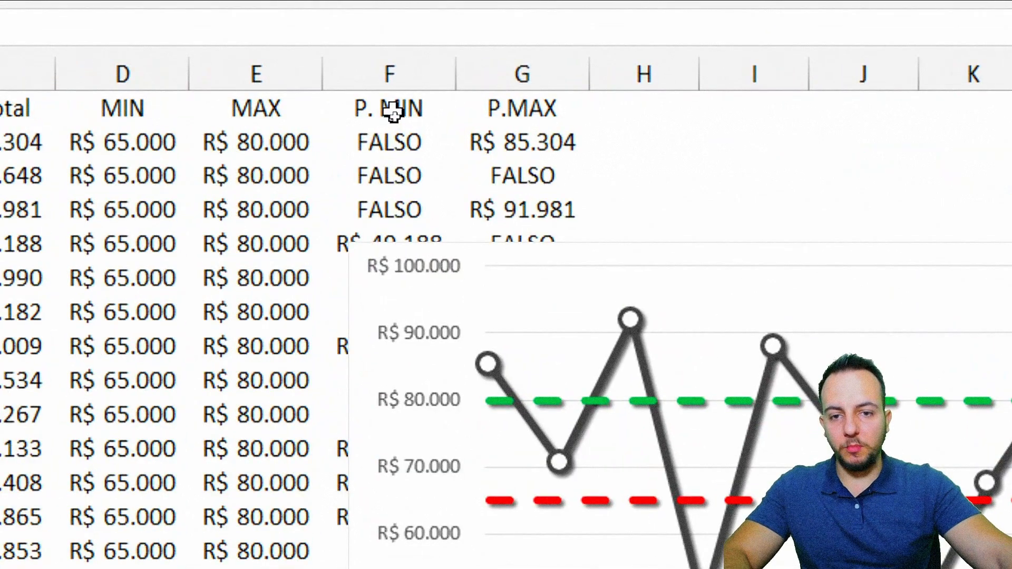
Step: Add the P. MIN column to the chart as a new series by copying column F and pasting it into the chart
drag(384, 102, 356, 568)
key(ctrl+c)
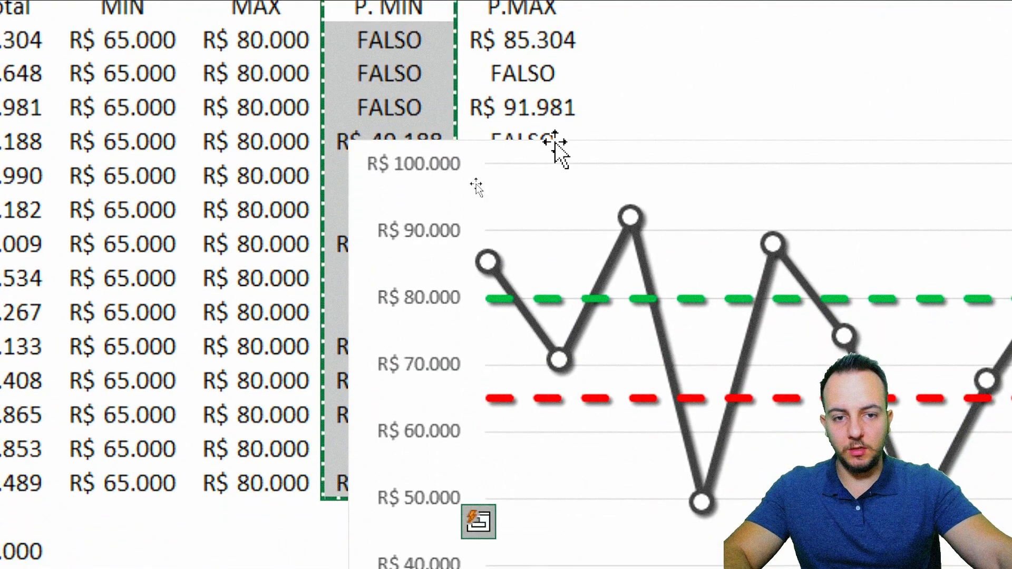
click(555, 152)
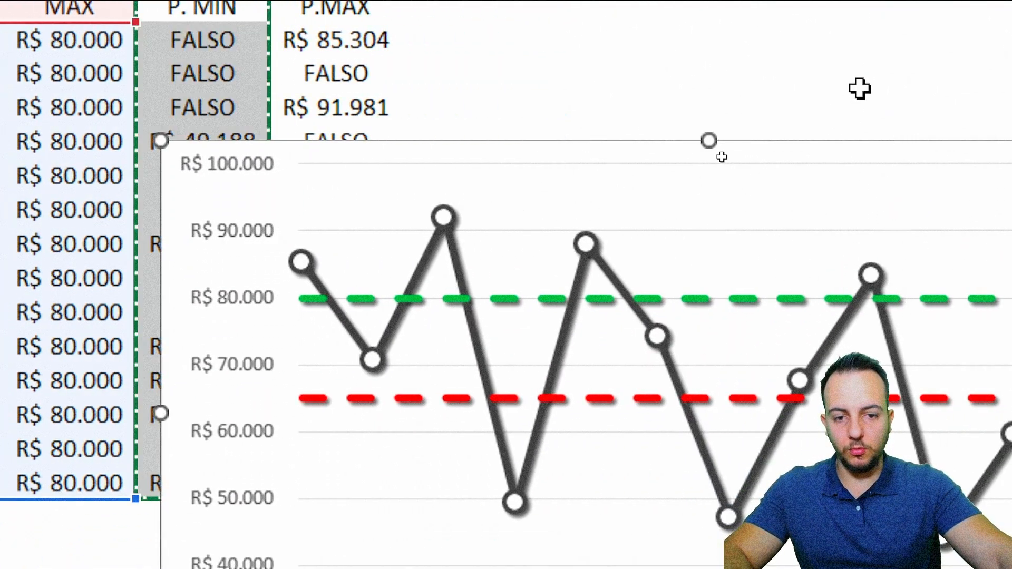
key(ctrl+v)
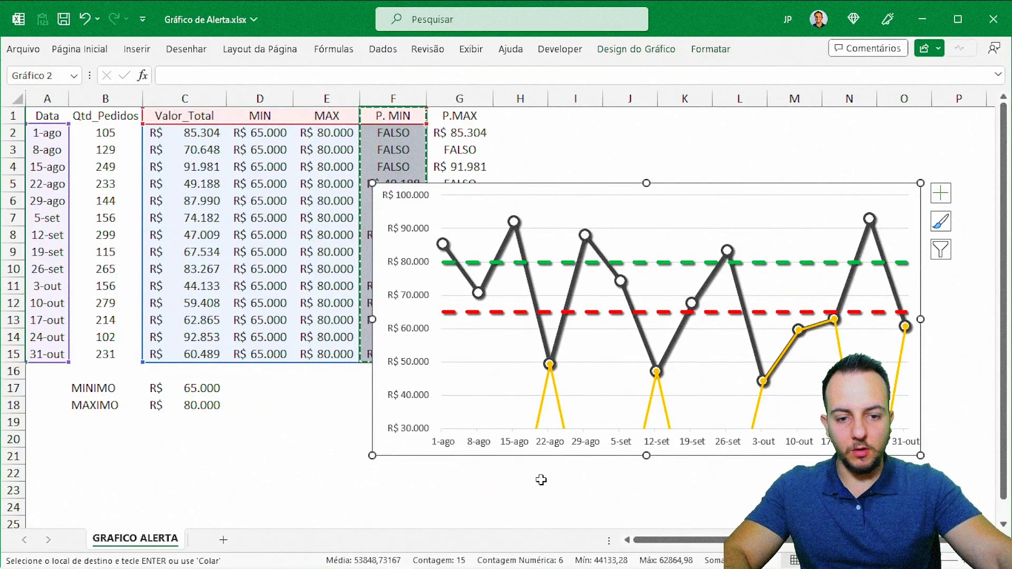
click(543, 506)
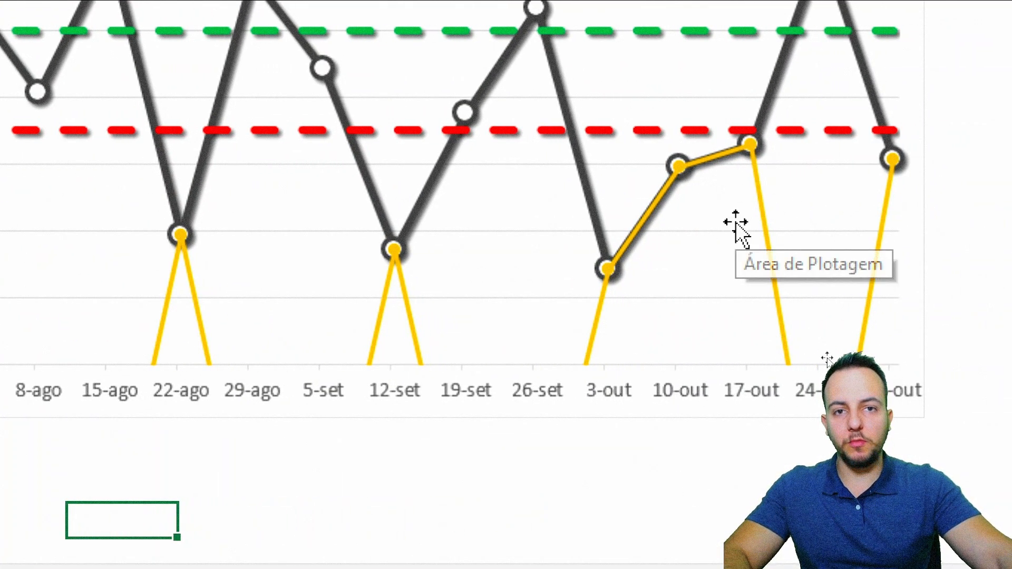
Step: Set the P. MIN series to no line so that only its markers are drawn
double_click(319, 284)
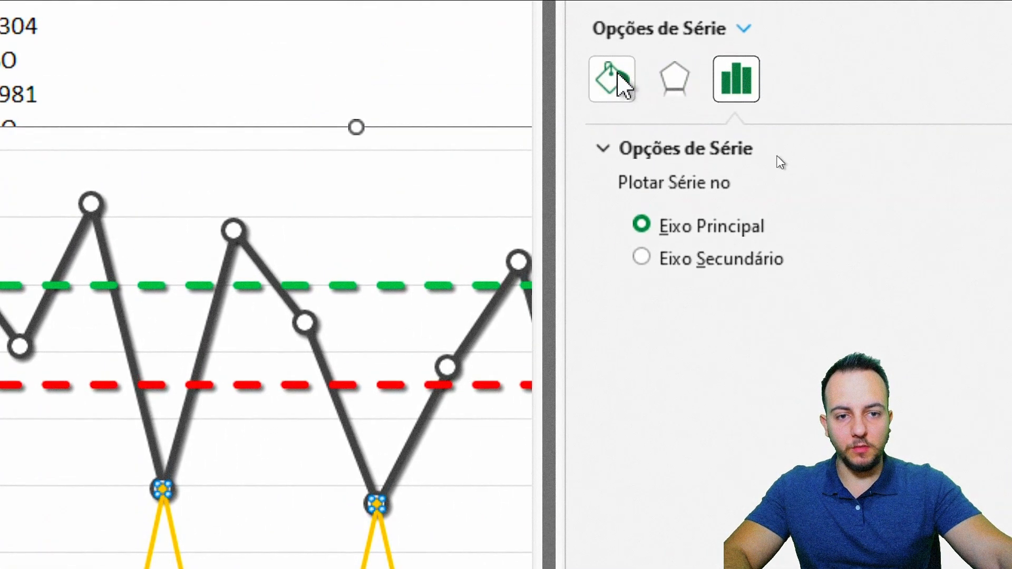
click(615, 79)
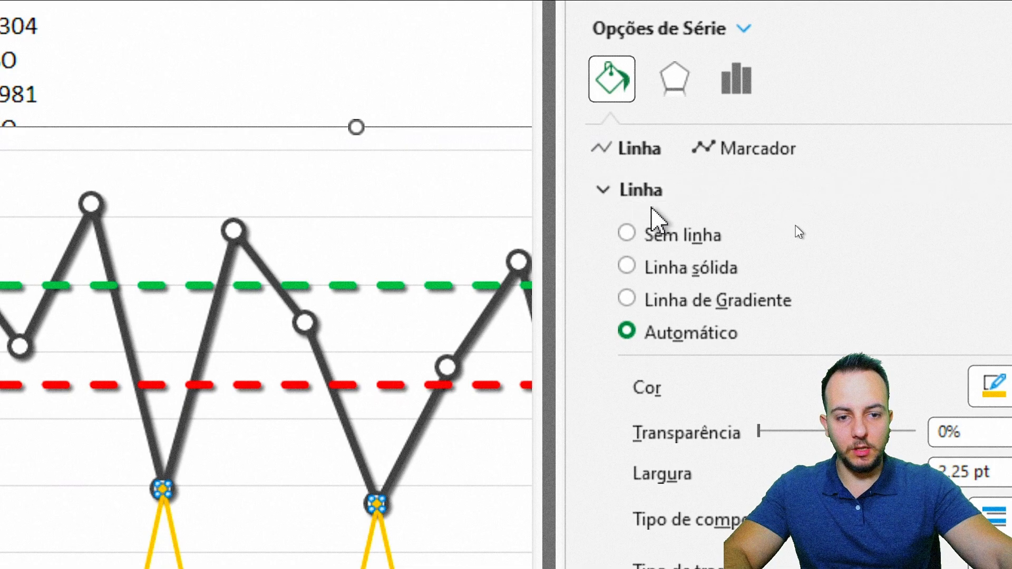
click(663, 236)
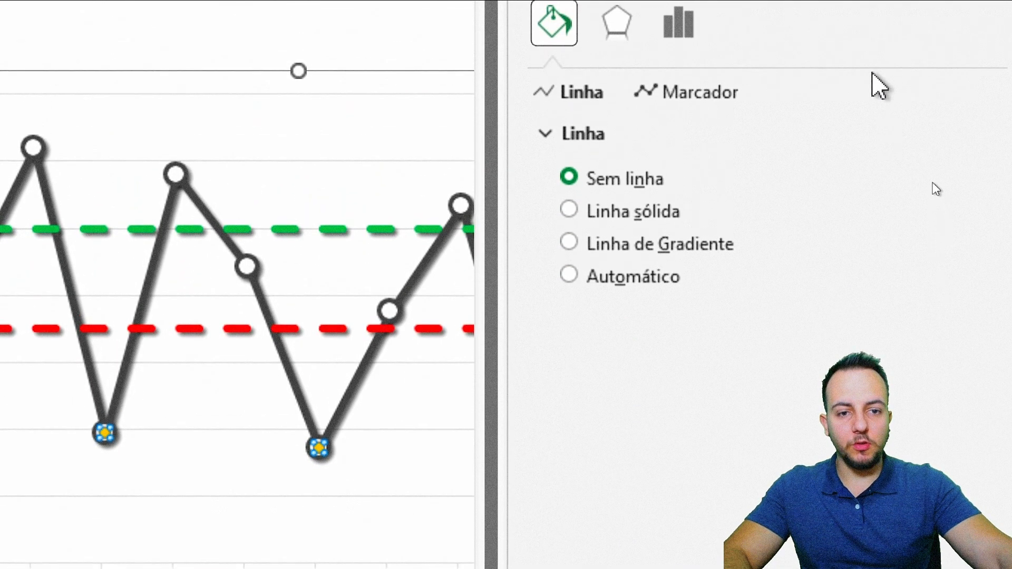
Step: Give the P. MIN series built-in circle markers of size 10
click(651, 93)
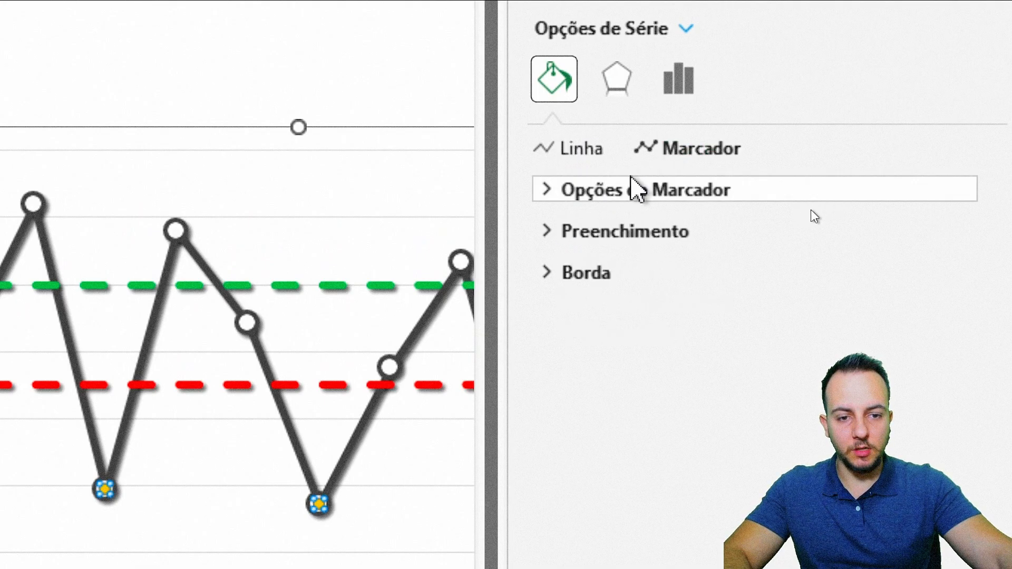
click(632, 187)
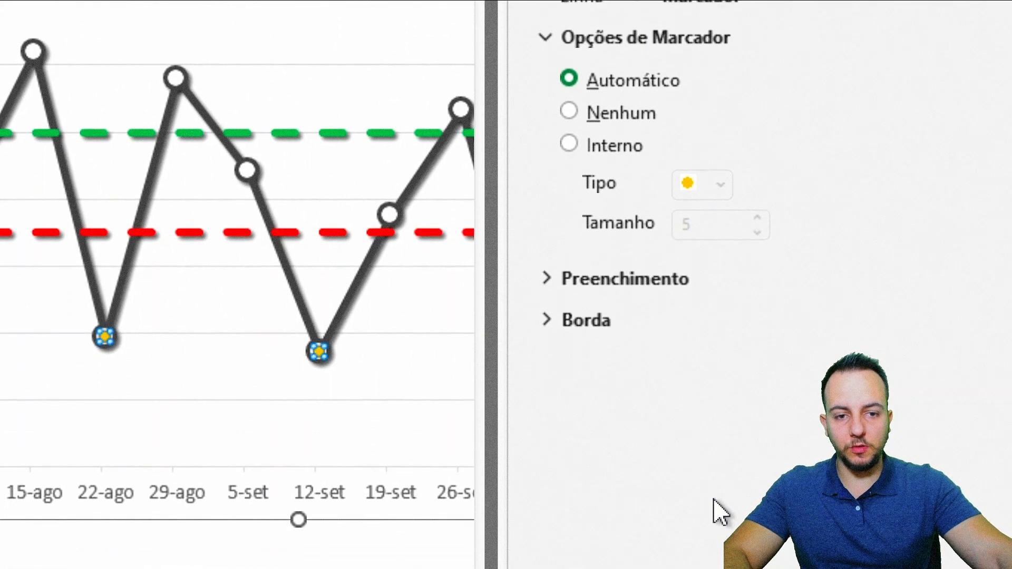
click(611, 145)
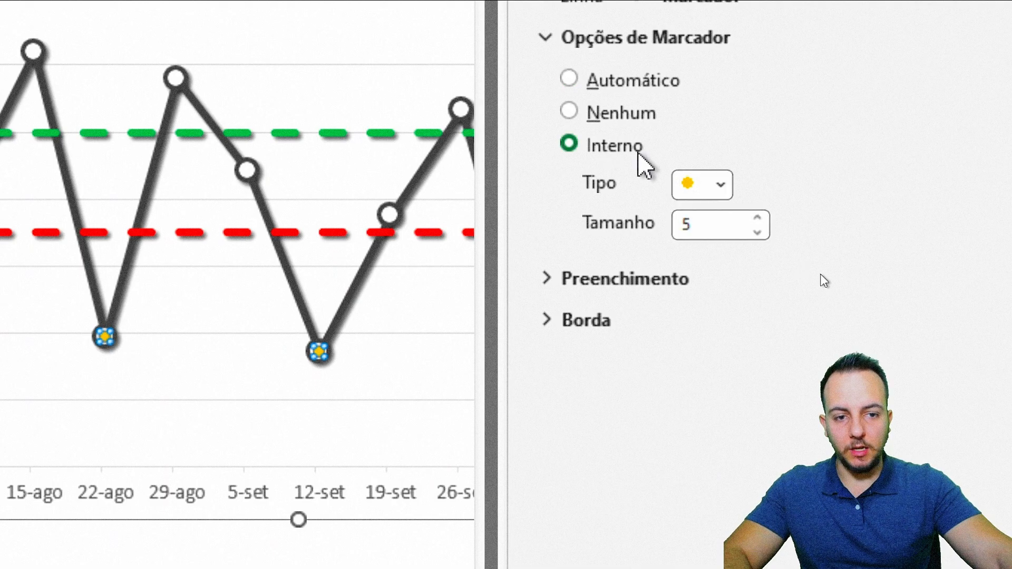
click(720, 184)
click(694, 414)
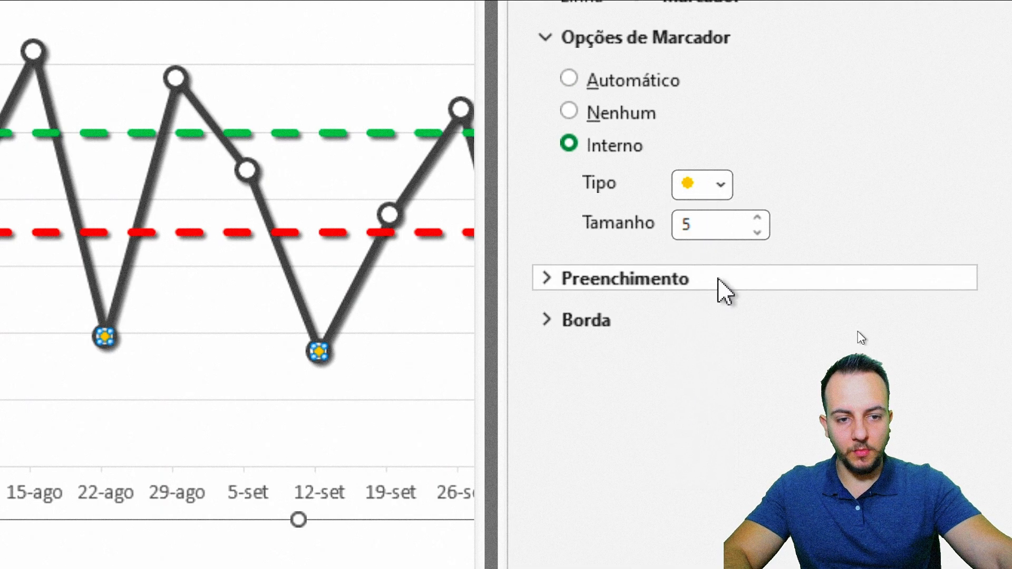
click(757, 217)
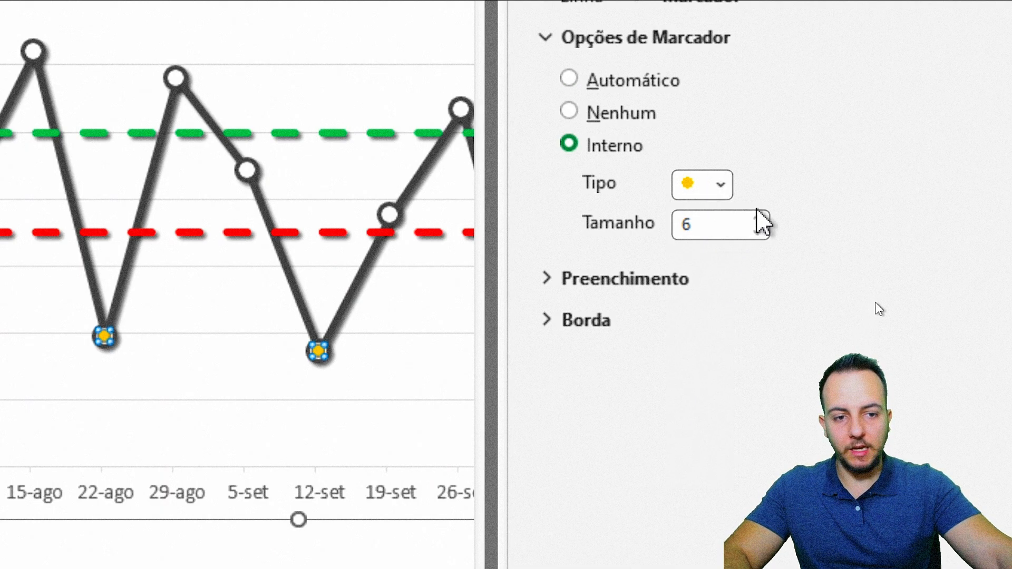
click(757, 217)
click(757, 217)
click(757, 217)
click(757, 217)
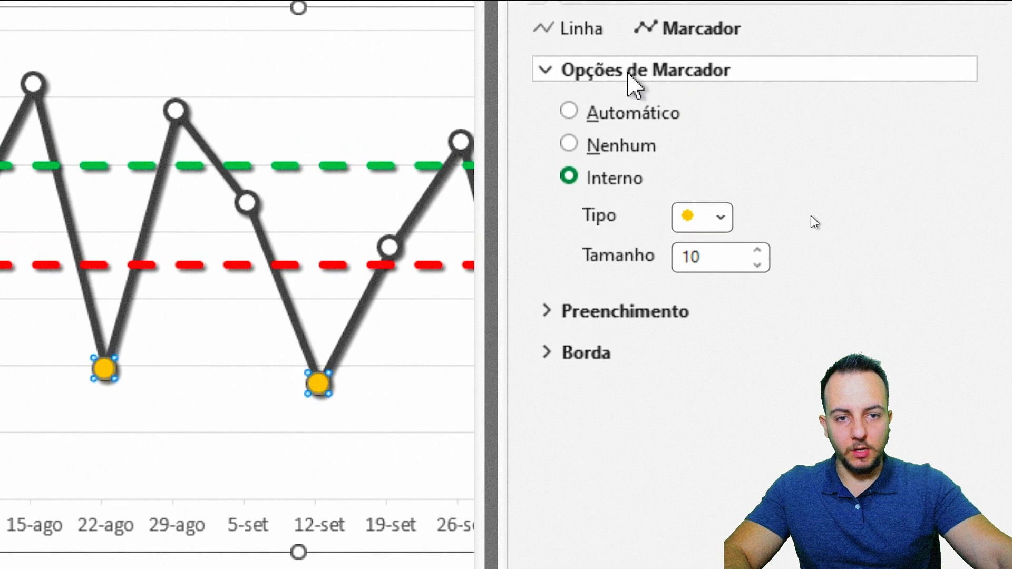
Step: Set the P. MIN markers to no fill
click(627, 40)
click(632, 90)
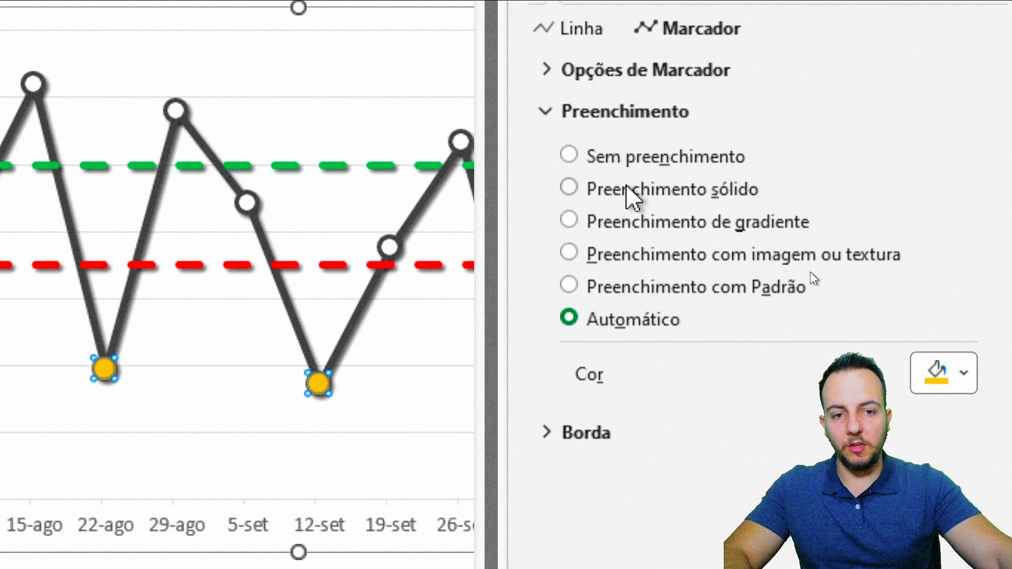
click(649, 169)
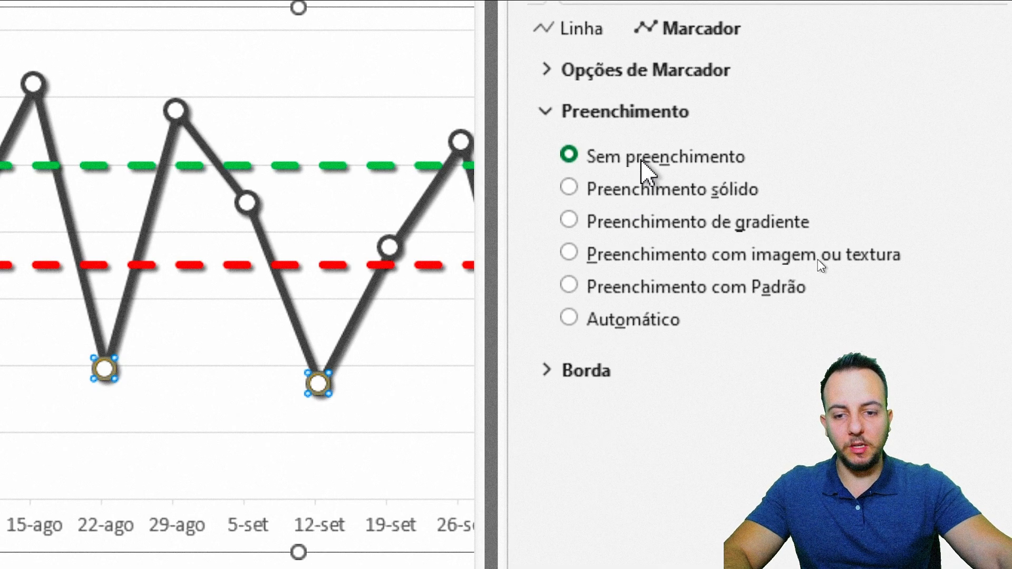
Step: Give the P. MIN markers a solid red border
click(629, 120)
click(600, 154)
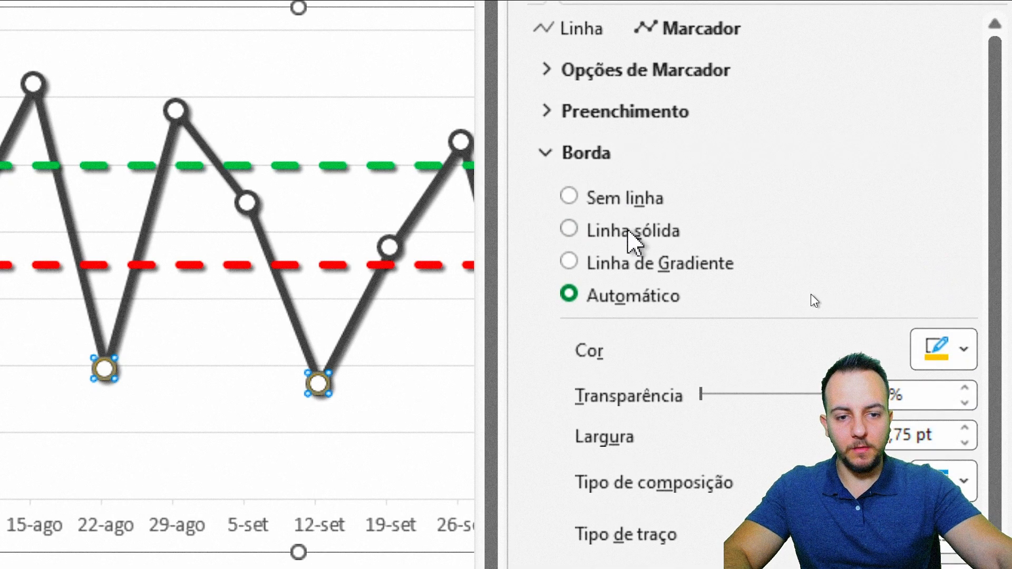
click(638, 243)
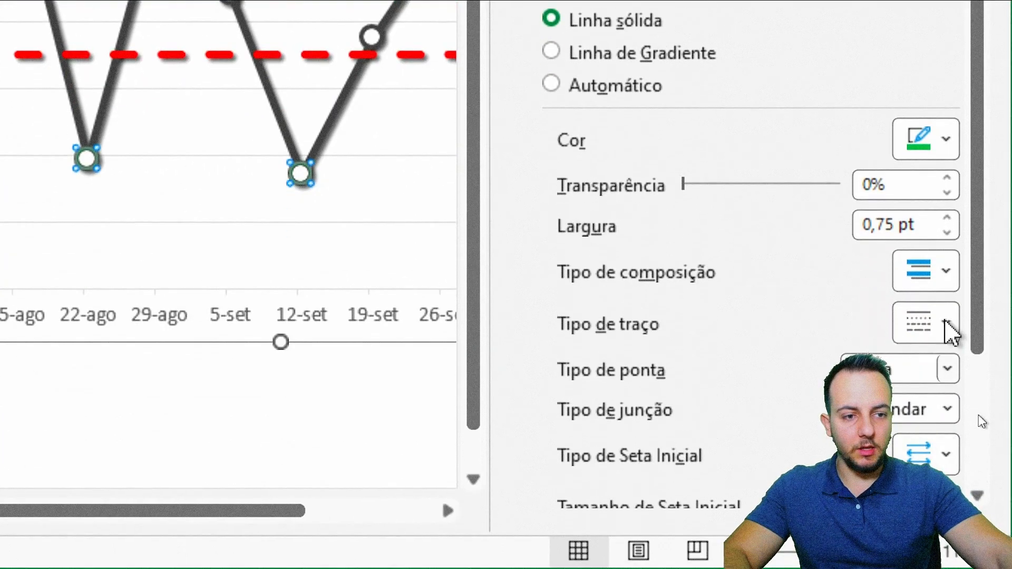
click(962, 349)
click(764, 419)
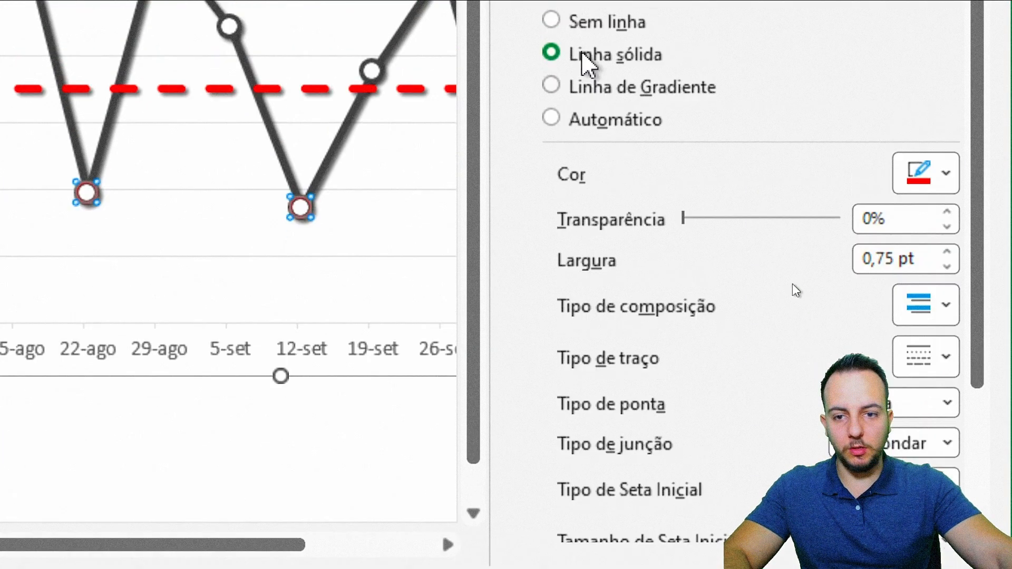
Step: Increase the border width of the P. MIN markers so they form thick red rings
click(947, 392)
click(947, 392)
click(946, 393)
click(947, 219)
click(947, 219)
click(947, 219)
click(946, 219)
click(947, 219)
click(947, 219)
click(947, 219)
click(947, 220)
click(947, 219)
click(947, 219)
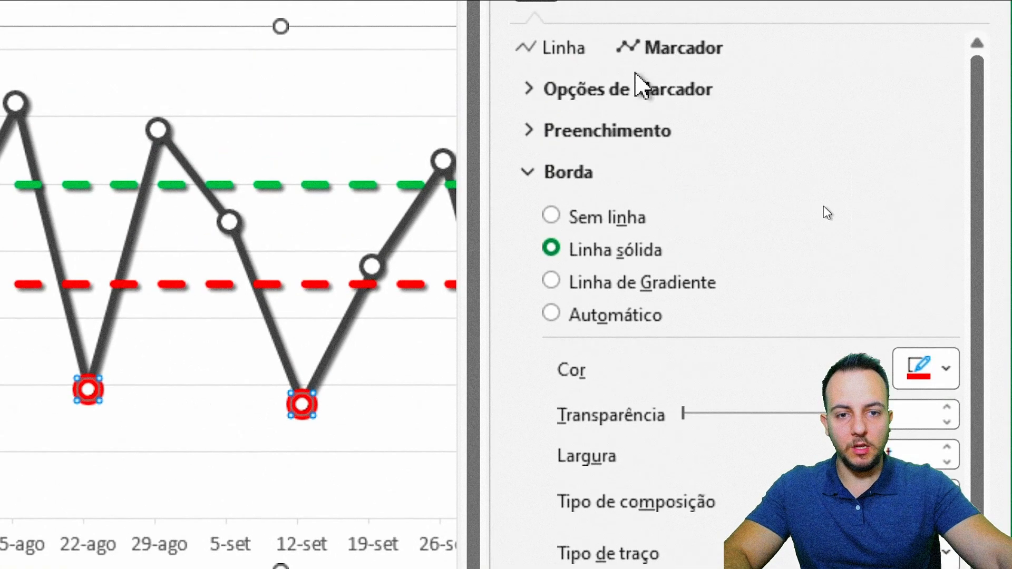
click(580, 179)
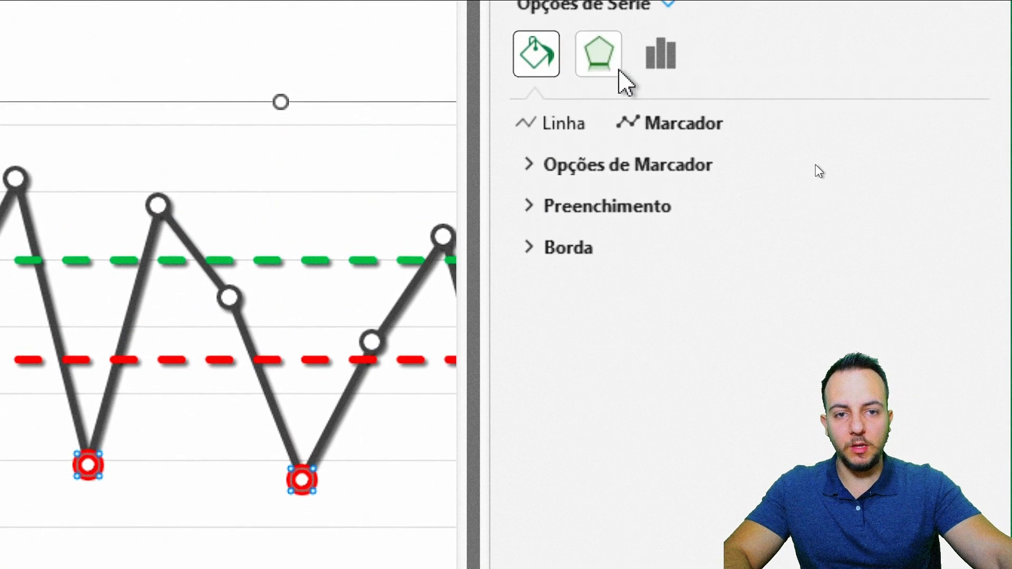
Step: Apply an orange 8 pt glow preset to the P. MIN markers and close the series formatting
click(601, 84)
click(580, 140)
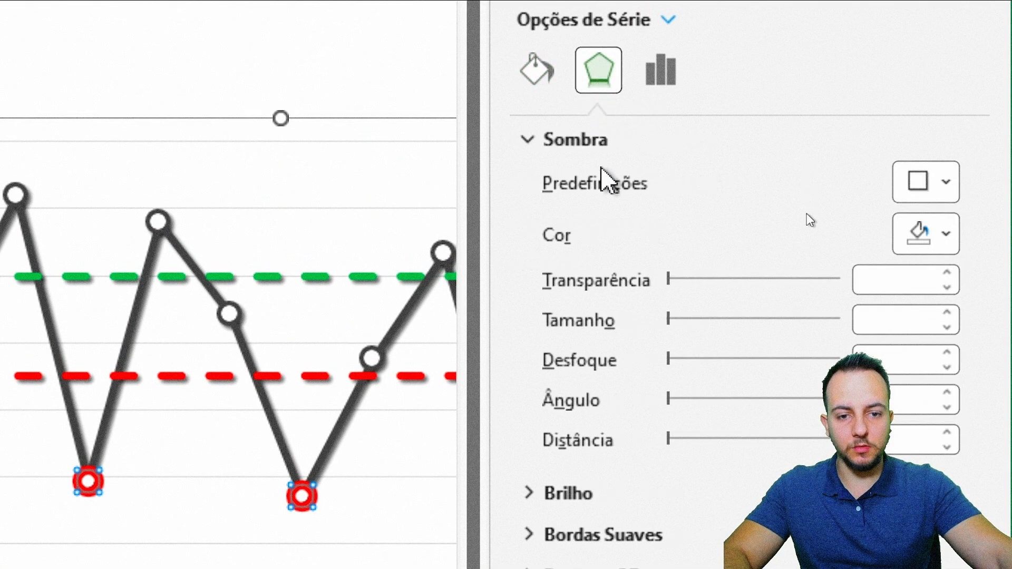
click(575, 141)
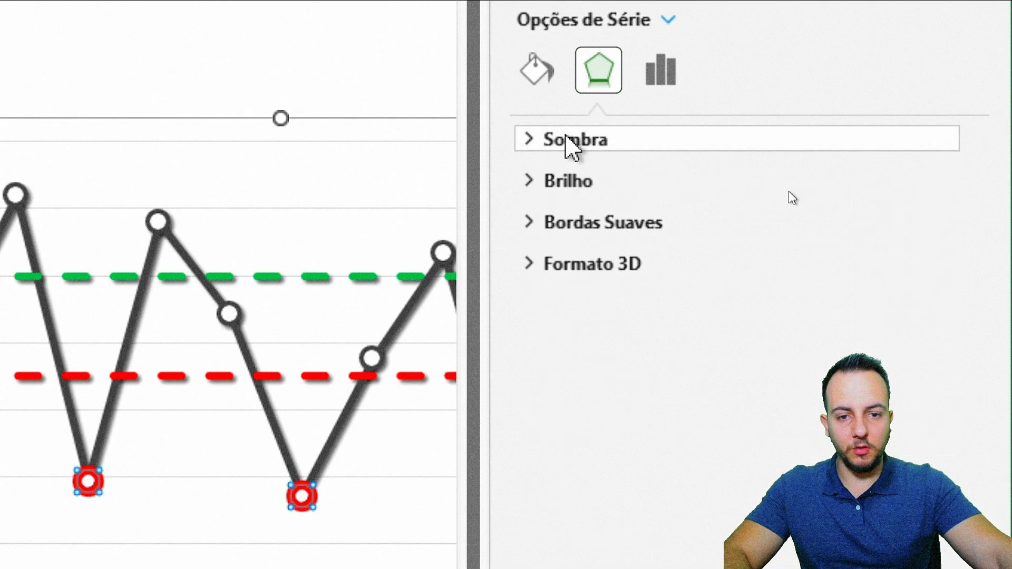
click(569, 182)
click(922, 141)
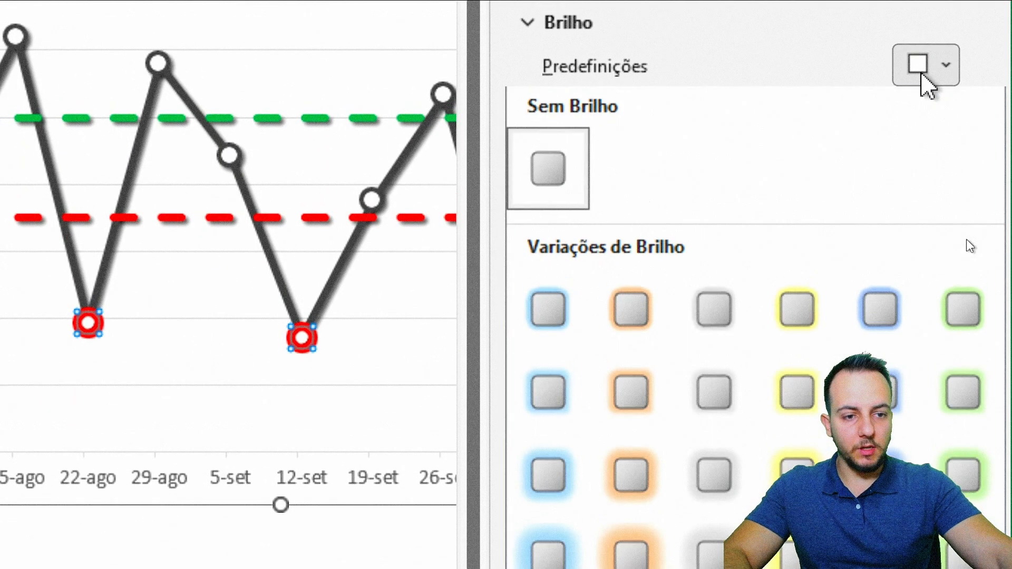
click(637, 316)
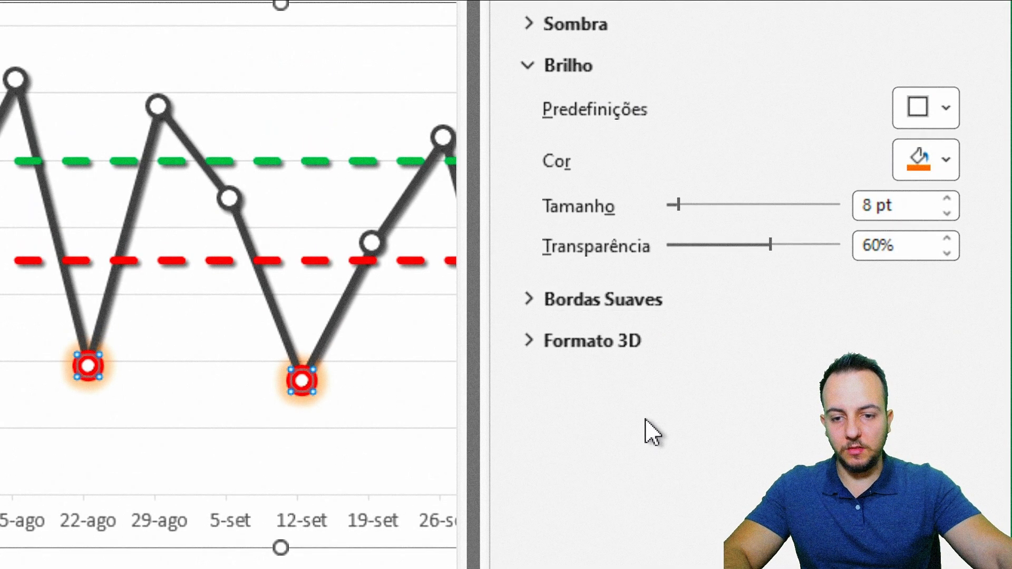
click(973, 49)
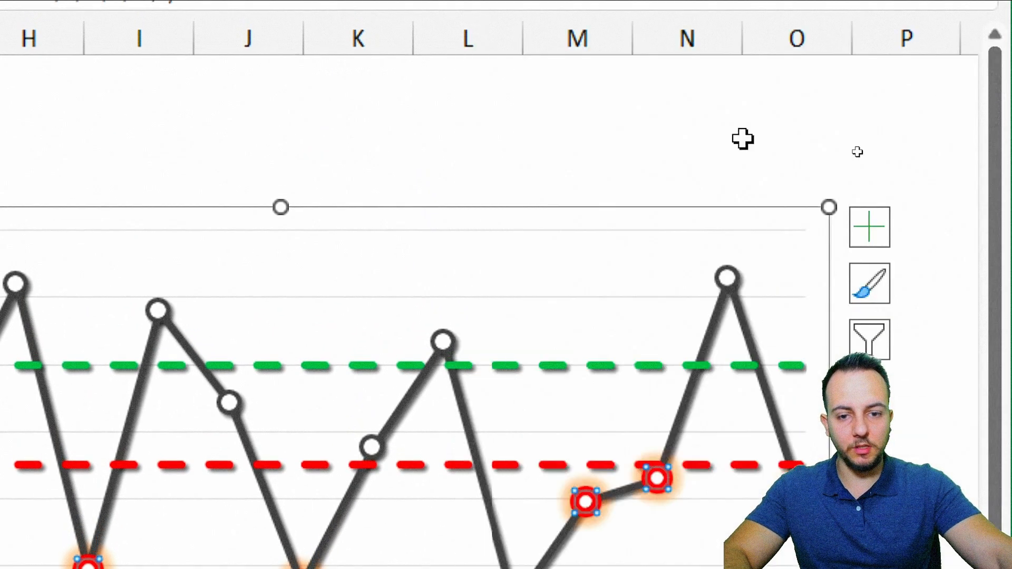
click(477, 139)
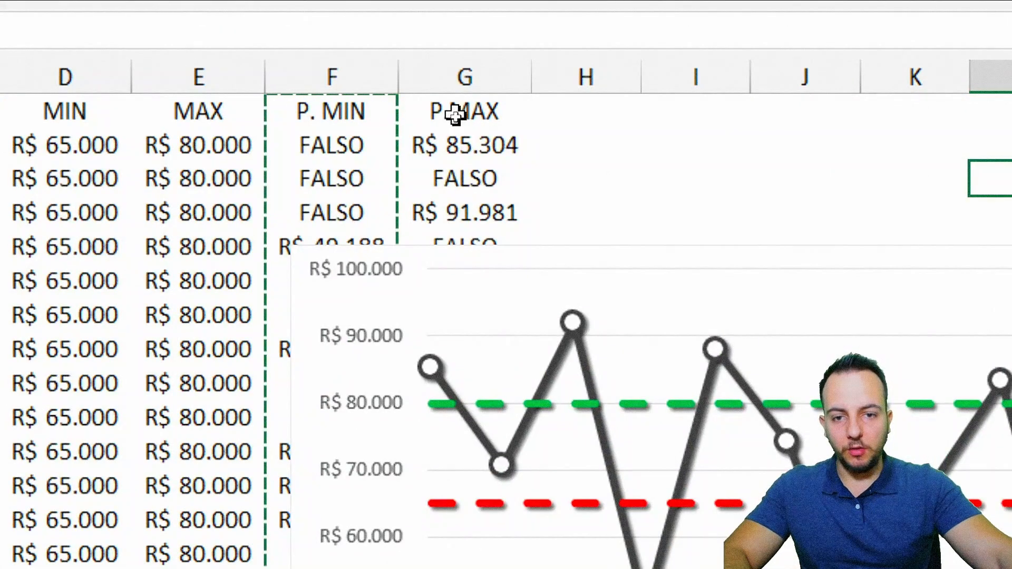
Step: Add the P.MAX column to the chart as a new series by copying column G and pasting it into the chart
drag(454, 119, 431, 346)
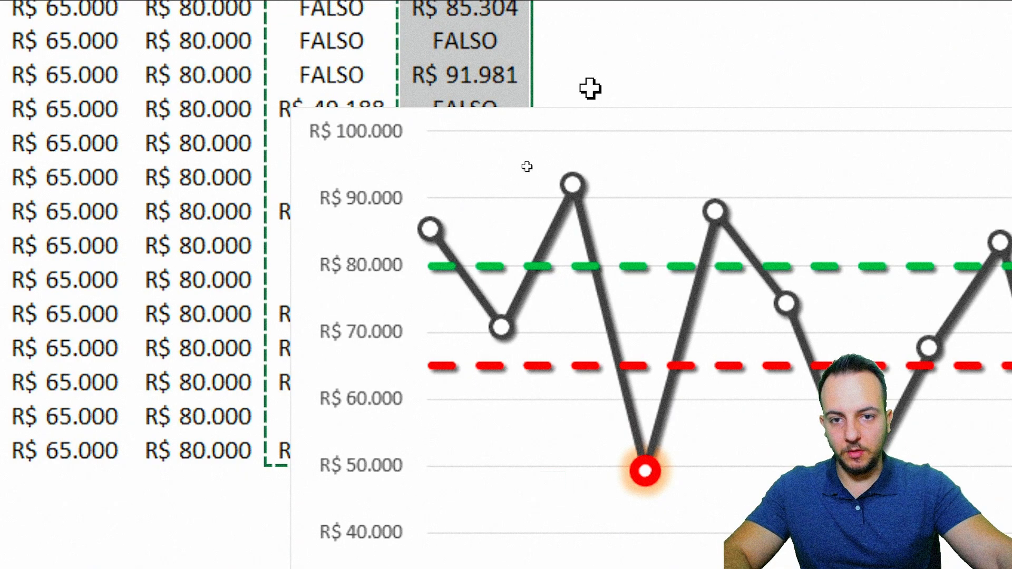
click(568, 116)
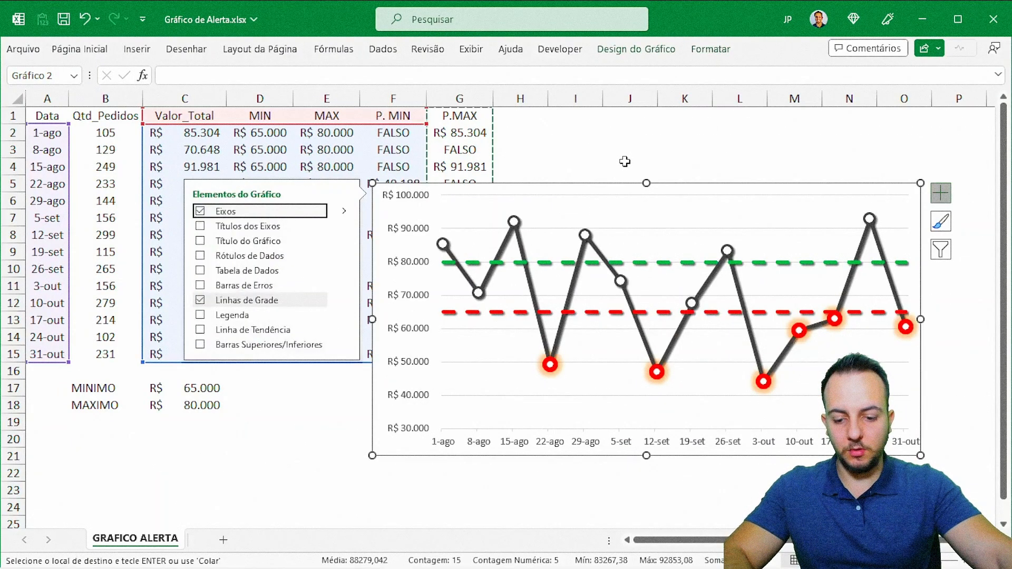
key(ctrl+v)
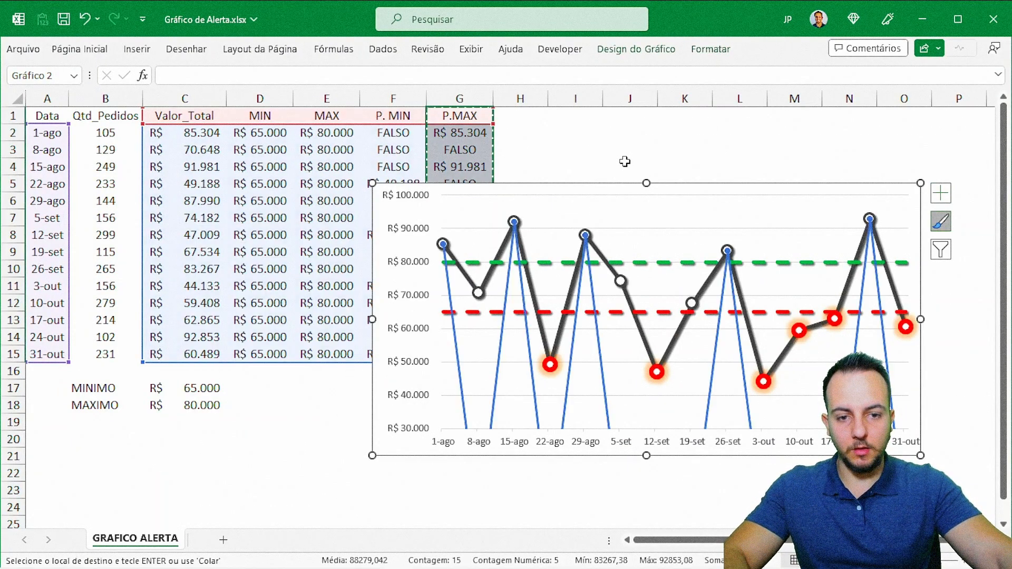
key(Escape)
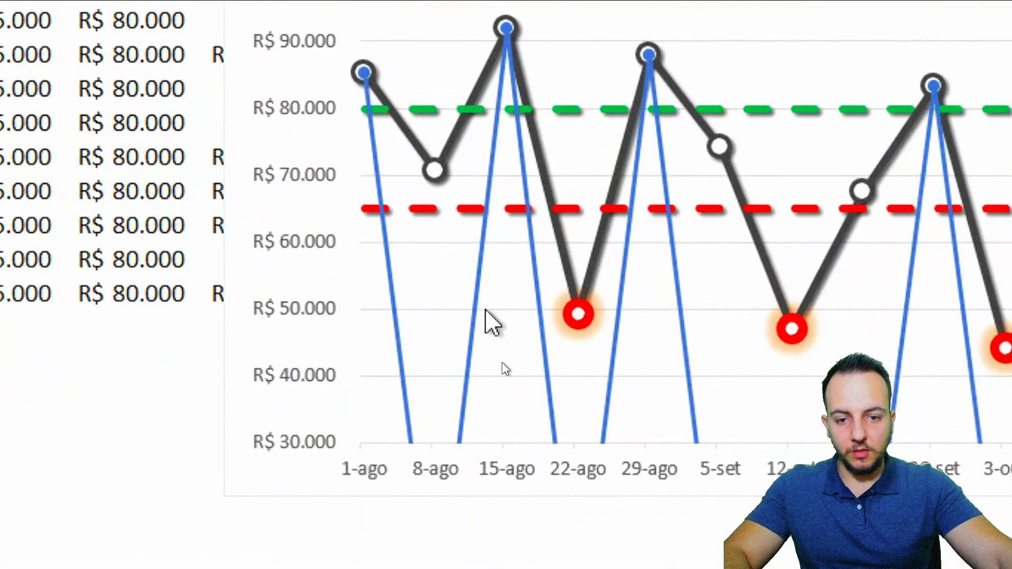
Step: Apply a green glow preset to the P.MAX series
click(497, 362)
double_click(472, 310)
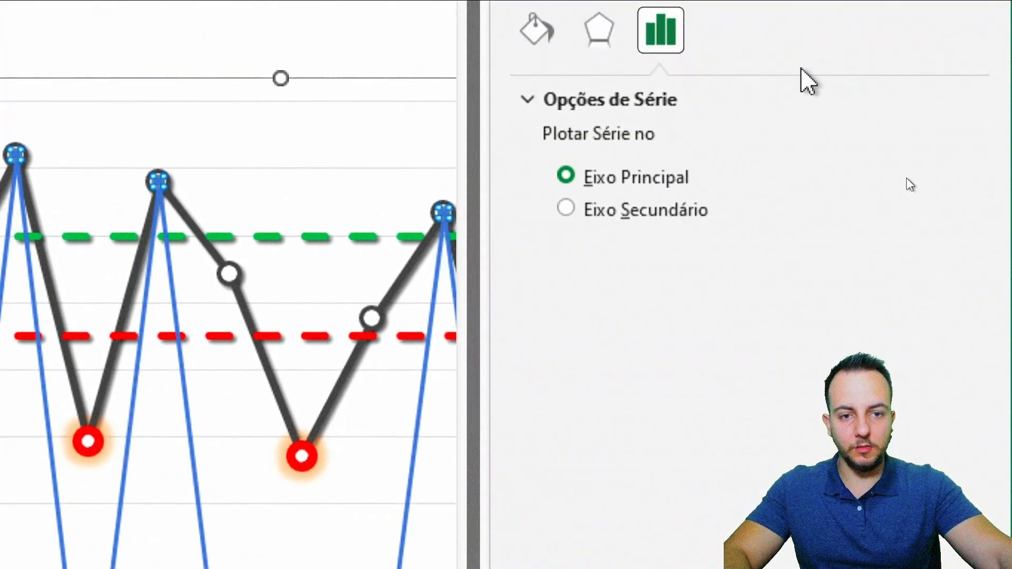
click(612, 87)
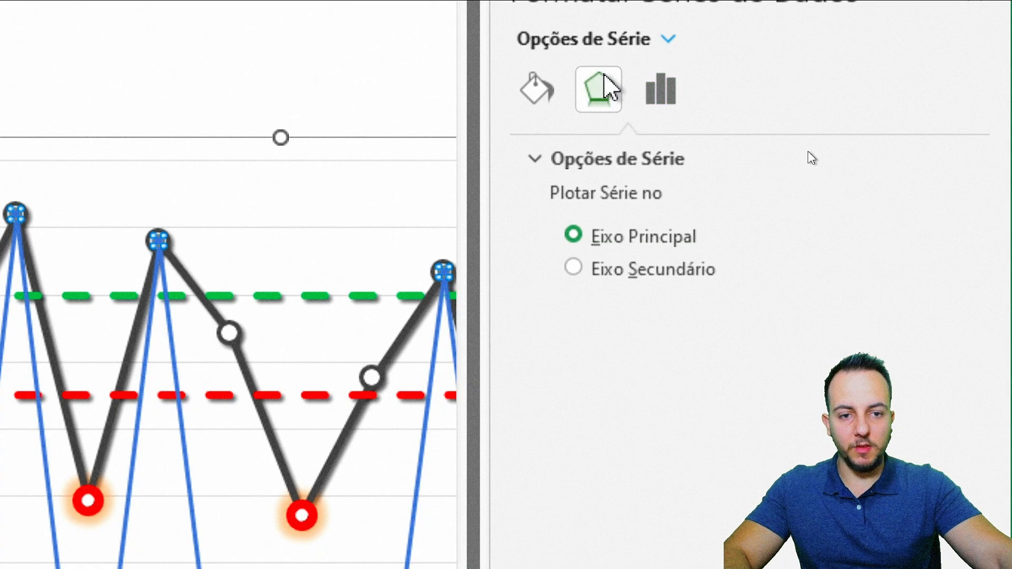
click(925, 248)
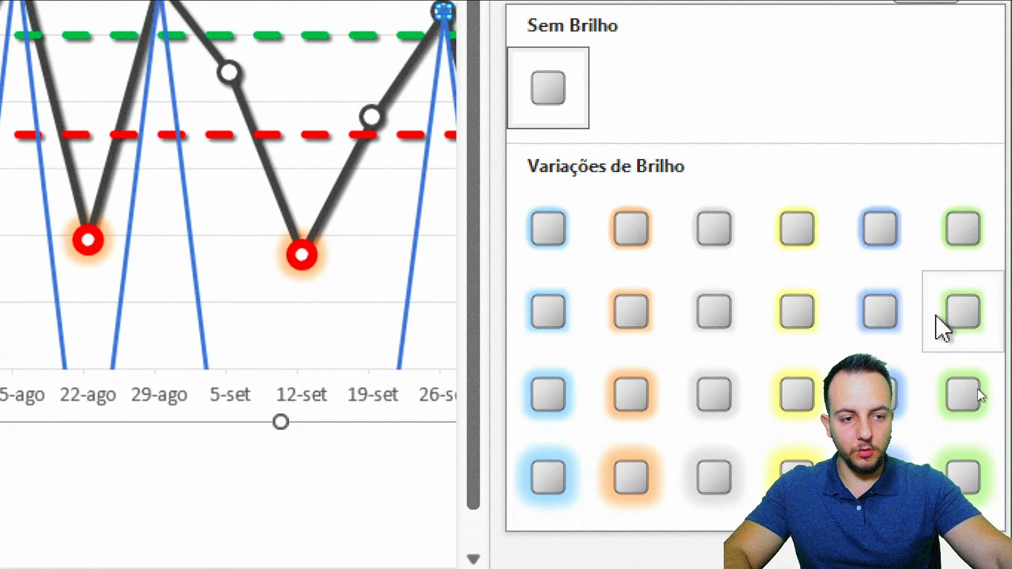
click(958, 306)
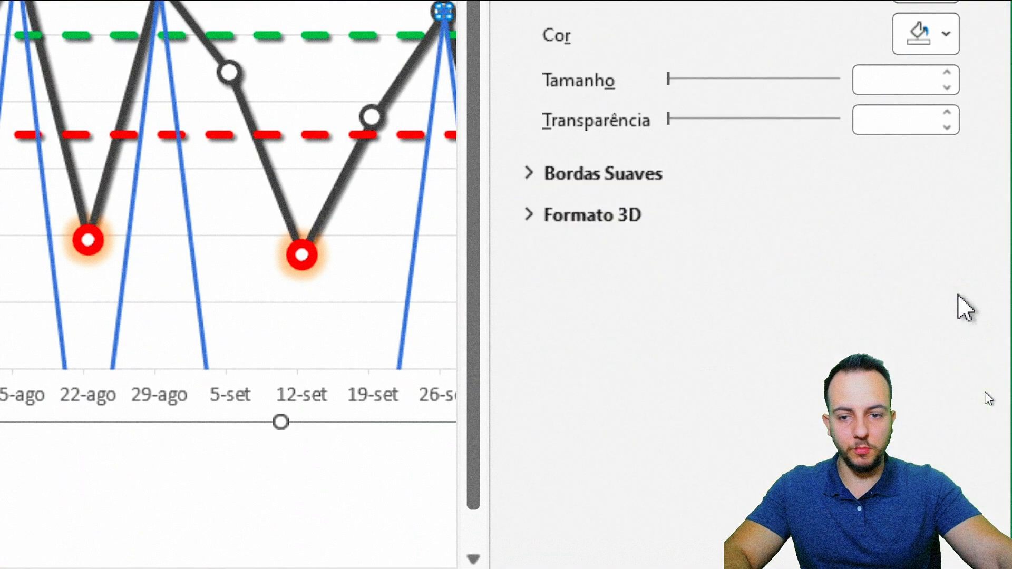
click(529, 135)
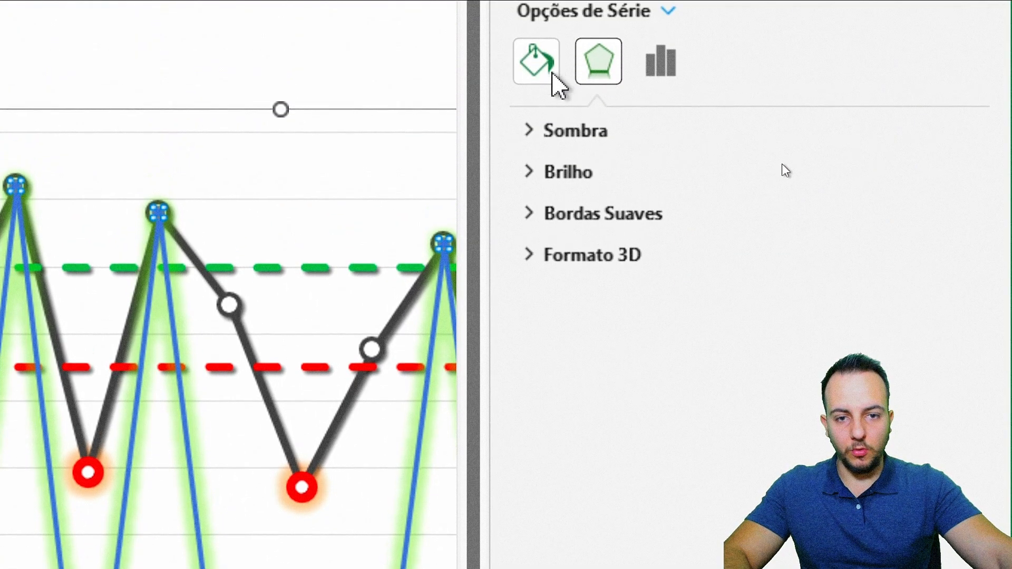
Step: Set the P.MAX series to no line so that only its markers are drawn
click(548, 74)
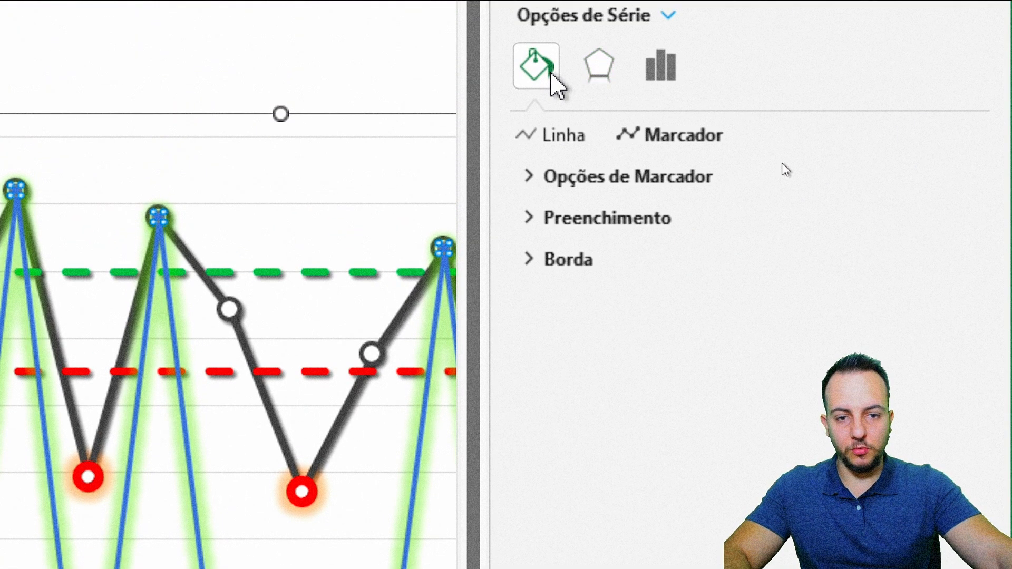
click(554, 138)
click(560, 174)
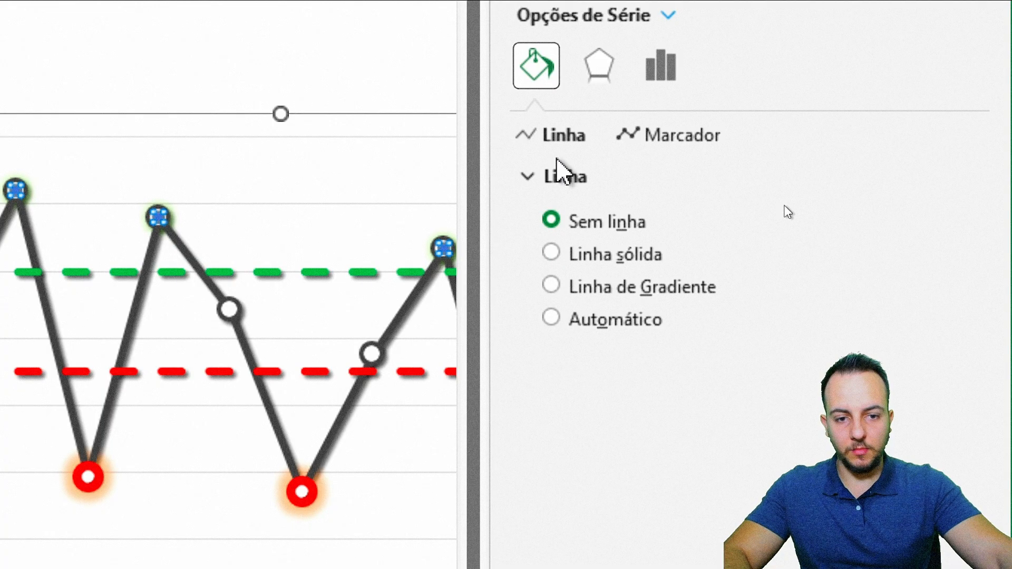
Step: Give the P.MAX series built-in circle markers of size 10
click(642, 138)
click(627, 175)
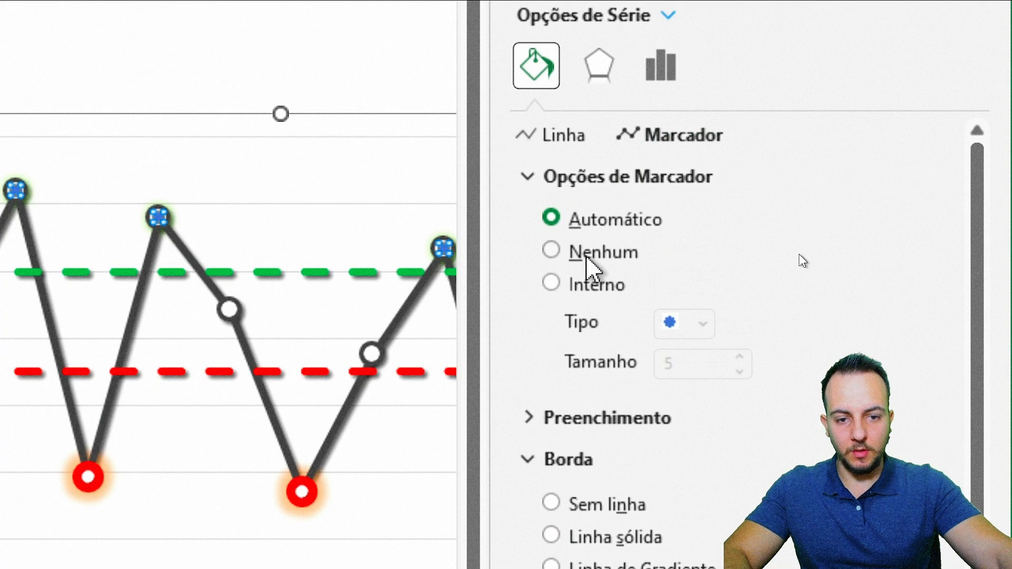
click(582, 289)
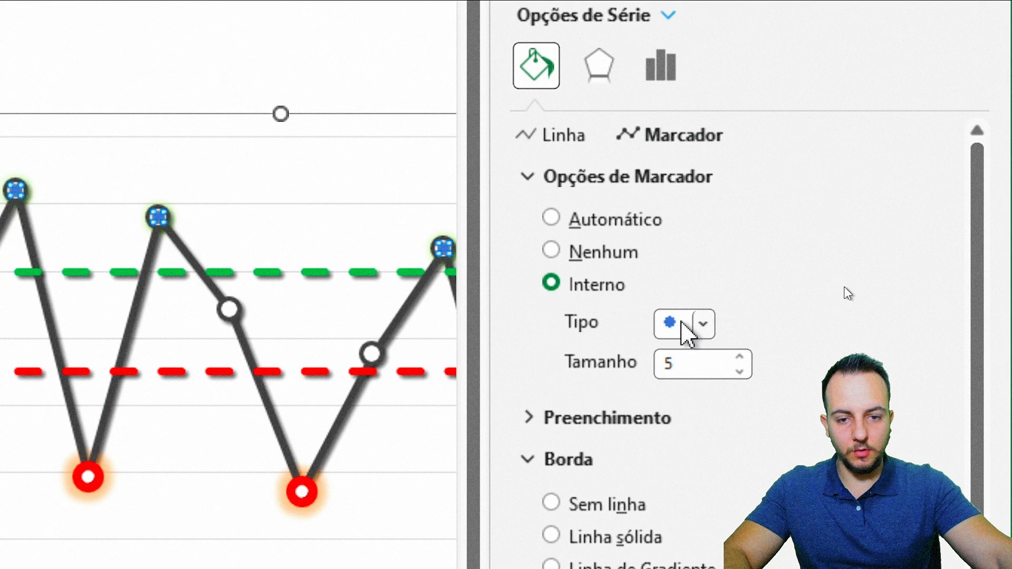
click(739, 357)
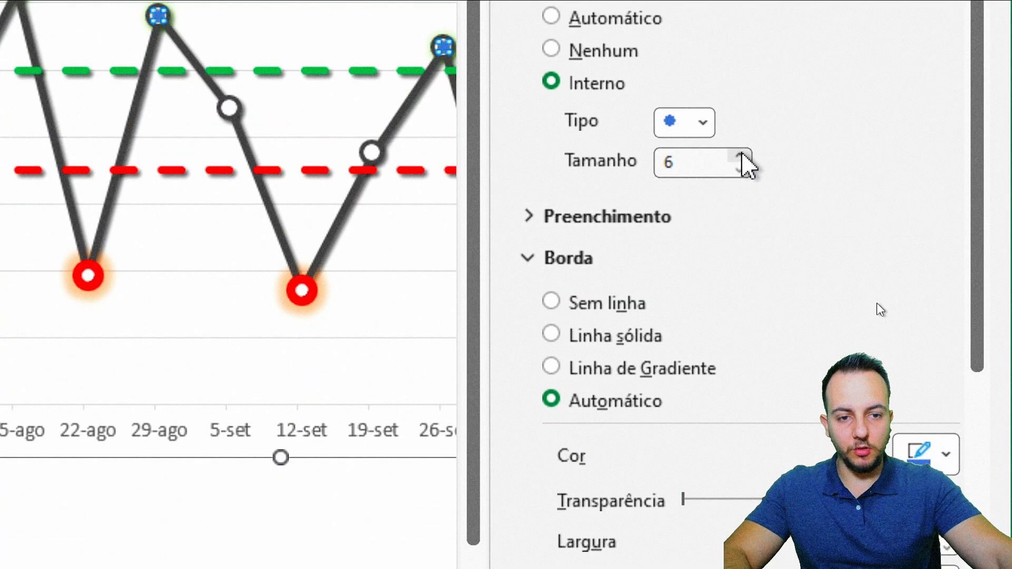
click(739, 156)
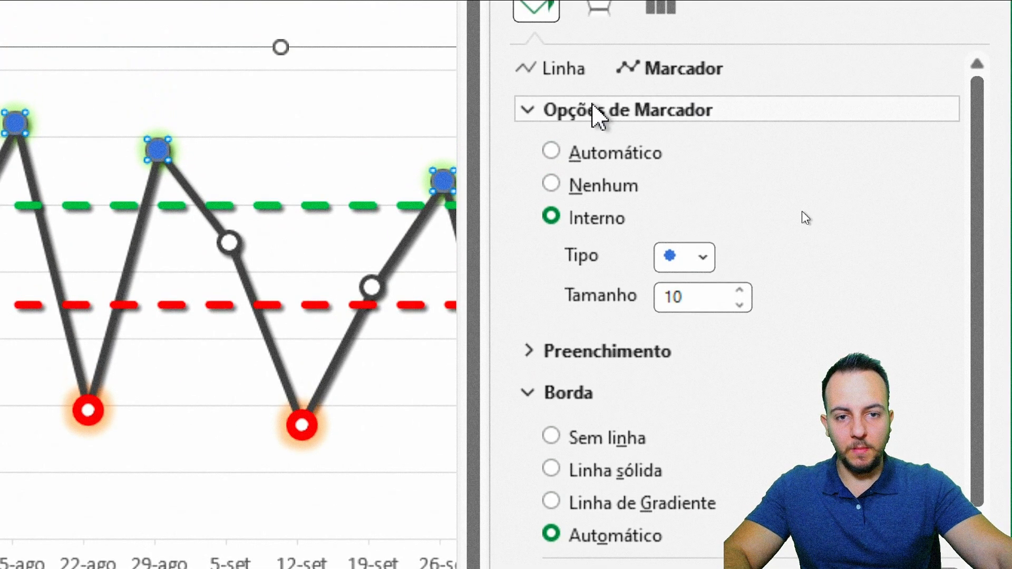
Step: Set the P.MAX markers to no fill
click(595, 112)
click(570, 158)
click(578, 193)
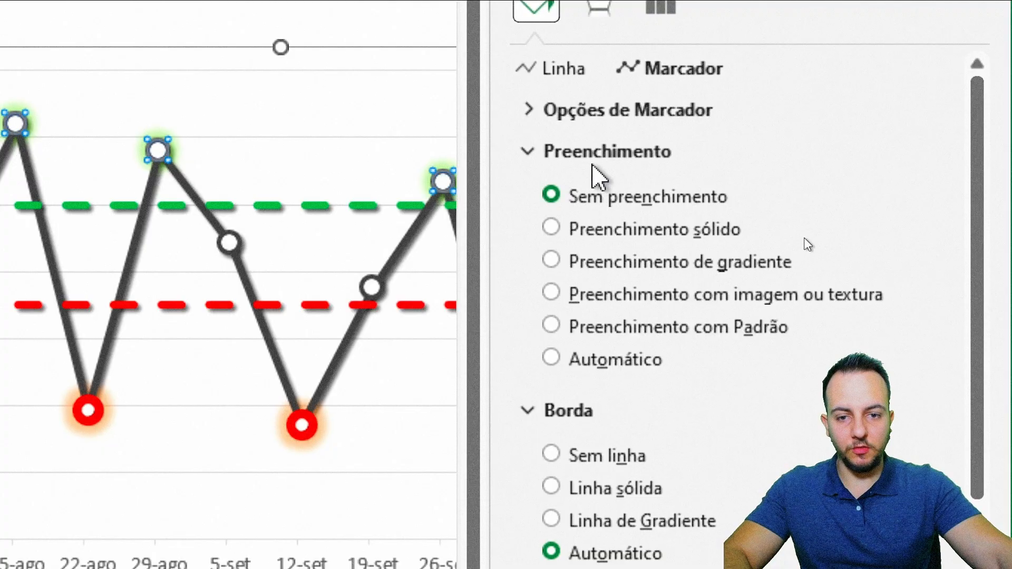
click(589, 160)
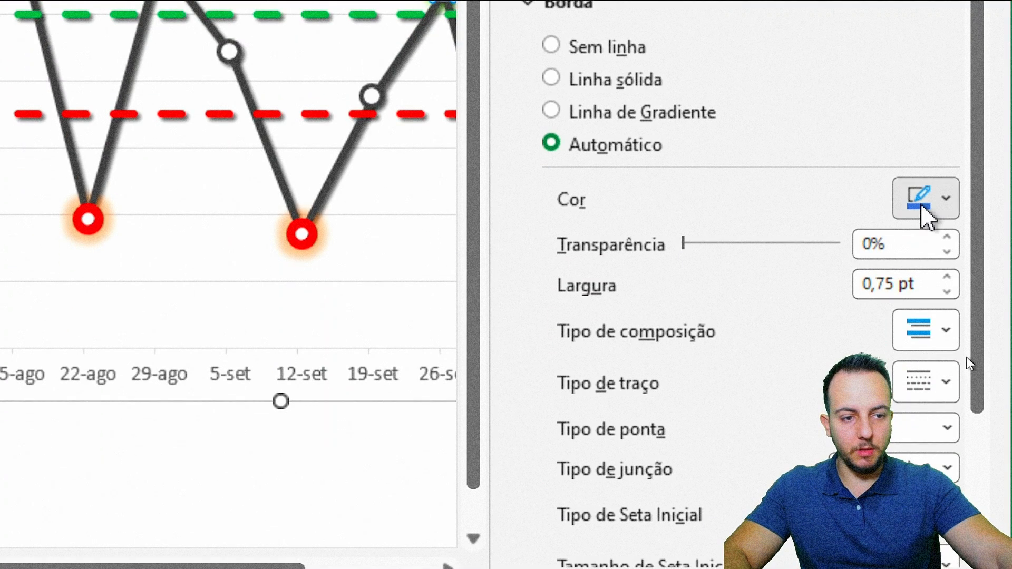
Step: Give the P.MAX markers a solid green border, thicken it, and close the series formatting
click(925, 402)
click(991, 276)
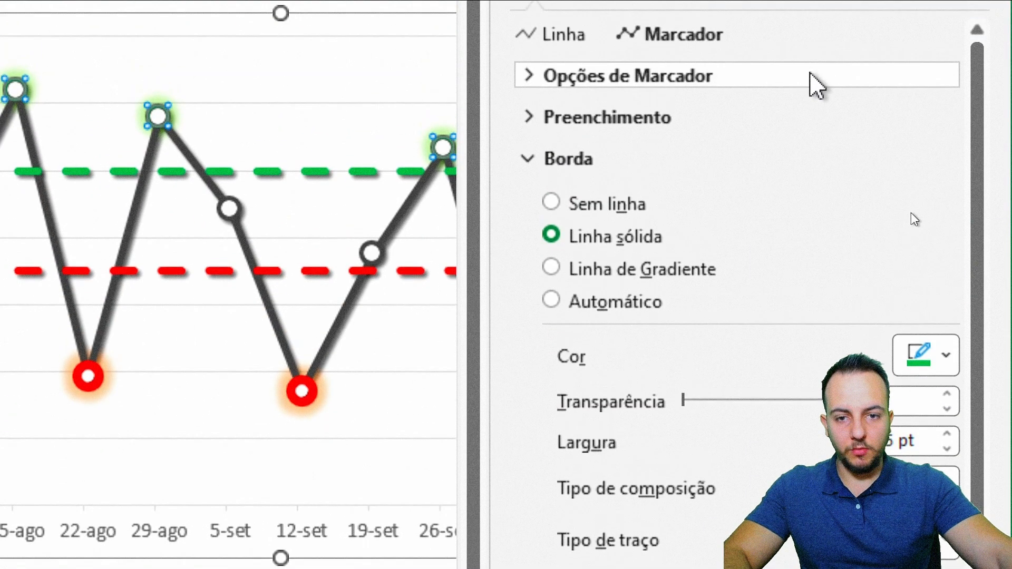
click(946, 269)
click(945, 268)
click(946, 268)
click(946, 269)
click(946, 269)
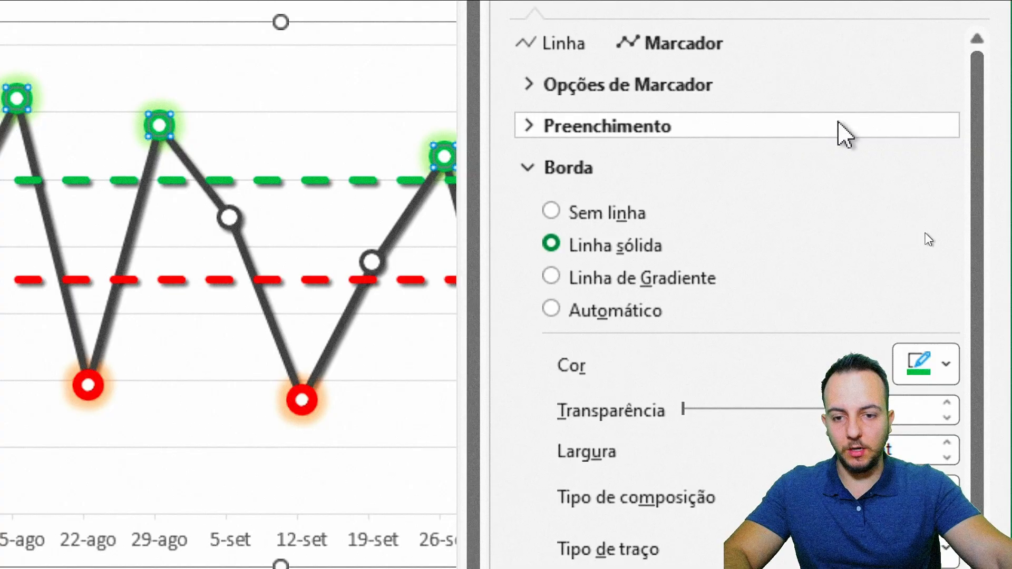
click(975, 71)
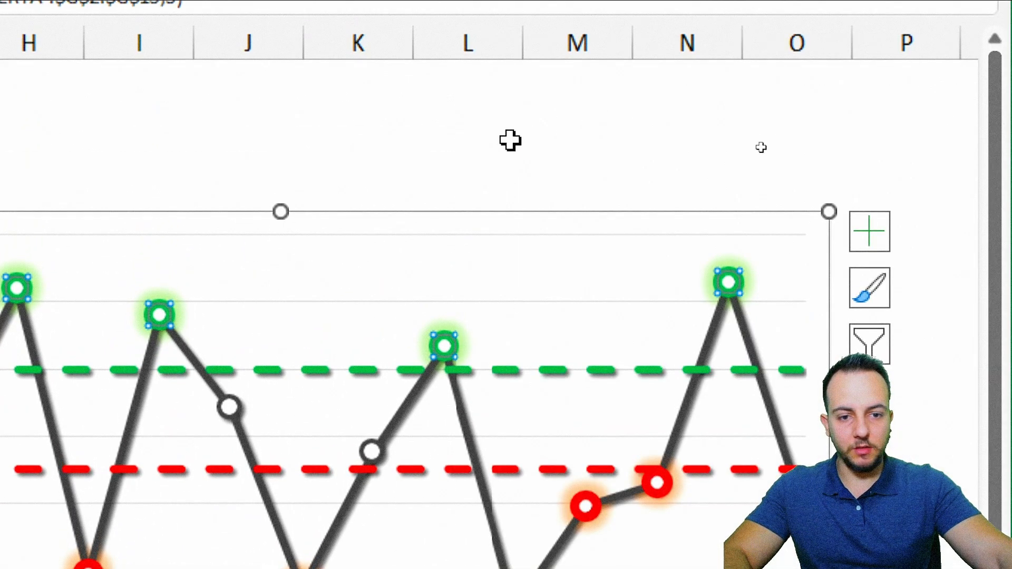
key(Escape)
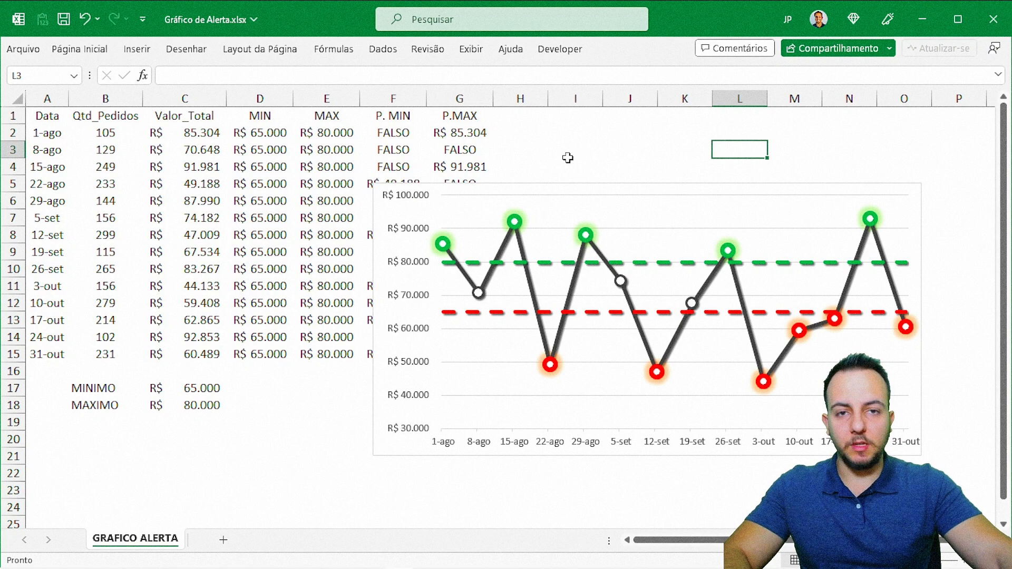
Step: Move the chart beside the Valor_Total column, covering the helper columns, and enlarge it to span columns D to N
drag(379, 444, 236, 368)
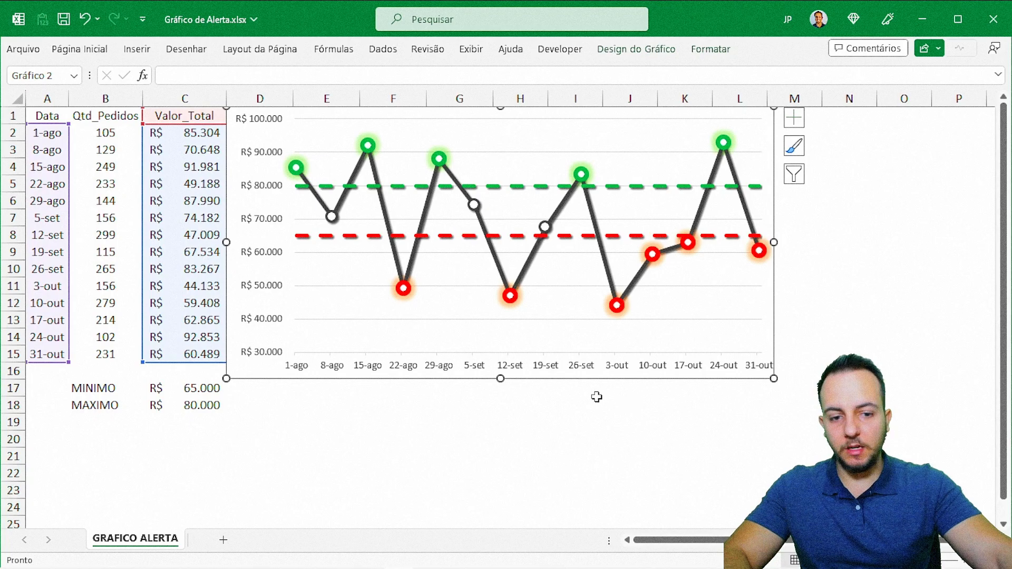
drag(767, 377, 876, 416)
click(738, 472)
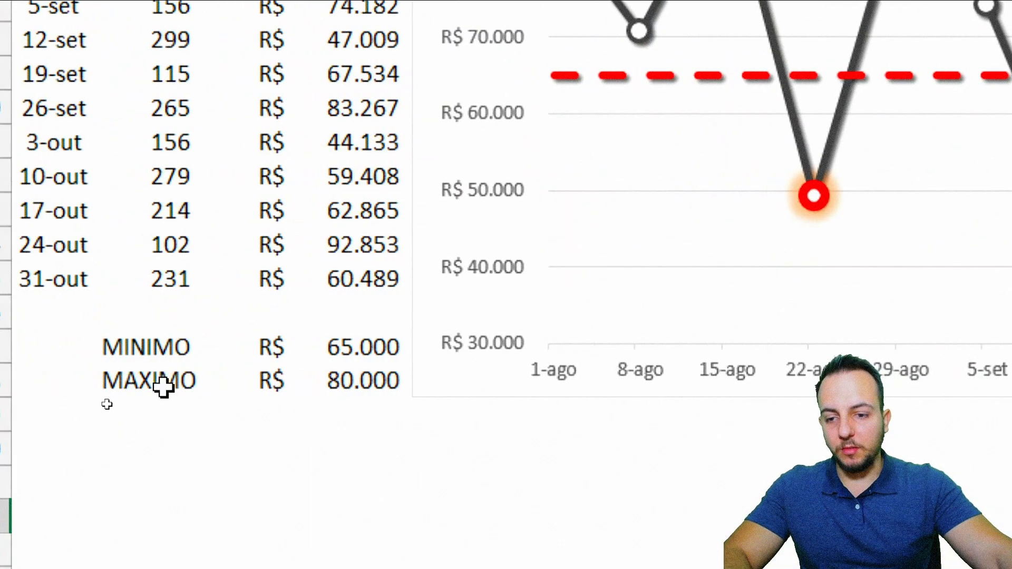
Step: Set the MINIMO limit in cell C17 to 55000
drag(100, 388, 180, 399)
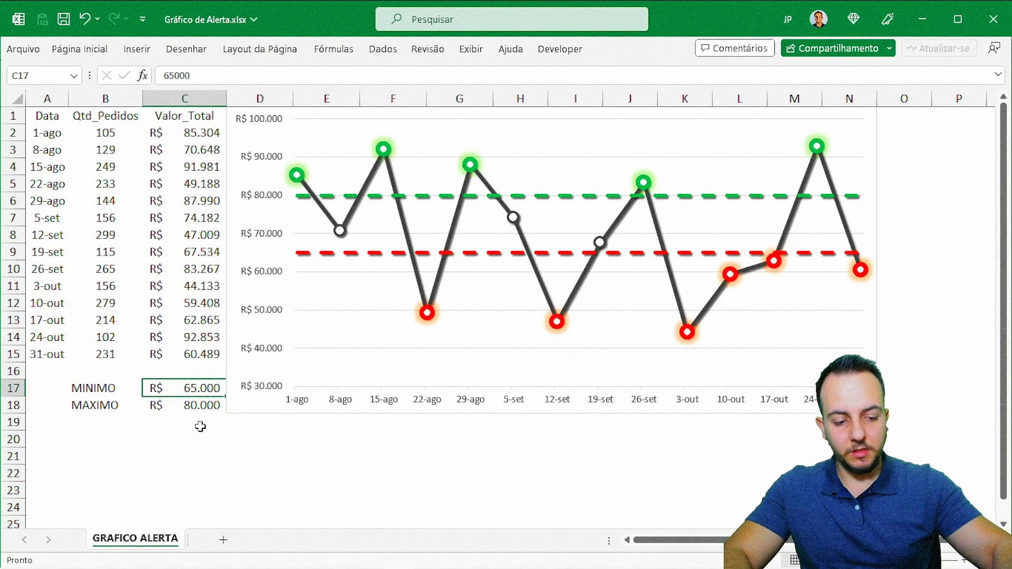
text(55000)
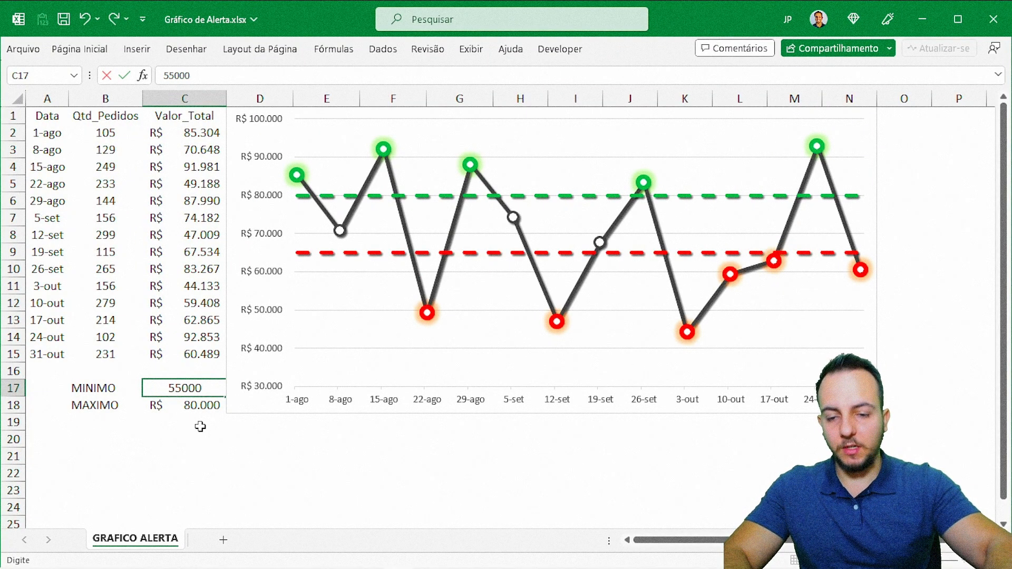
key(ctrl+Return)
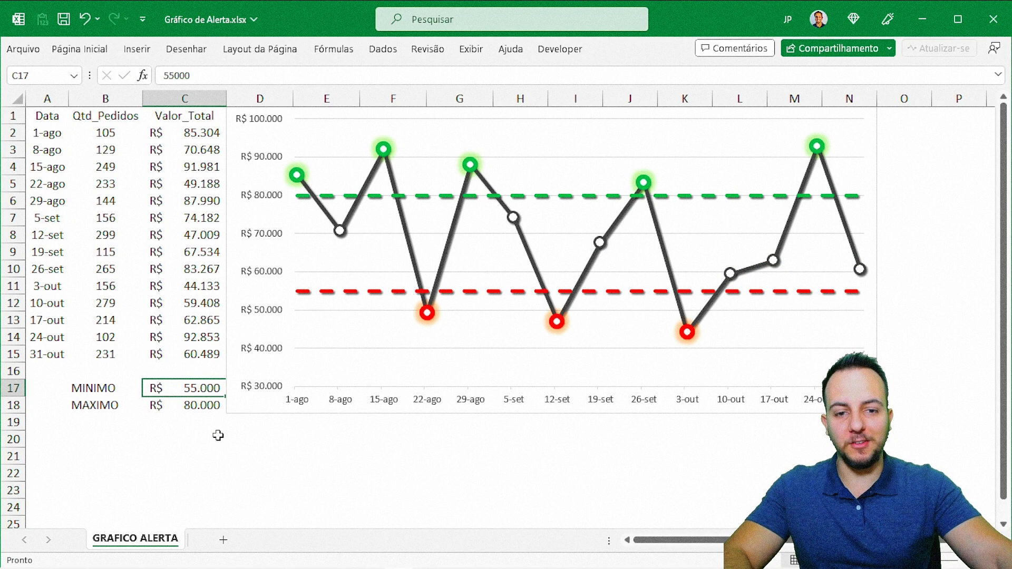
Step: Set the MAXIMO limit in cell C18 to 70000
click(193, 409)
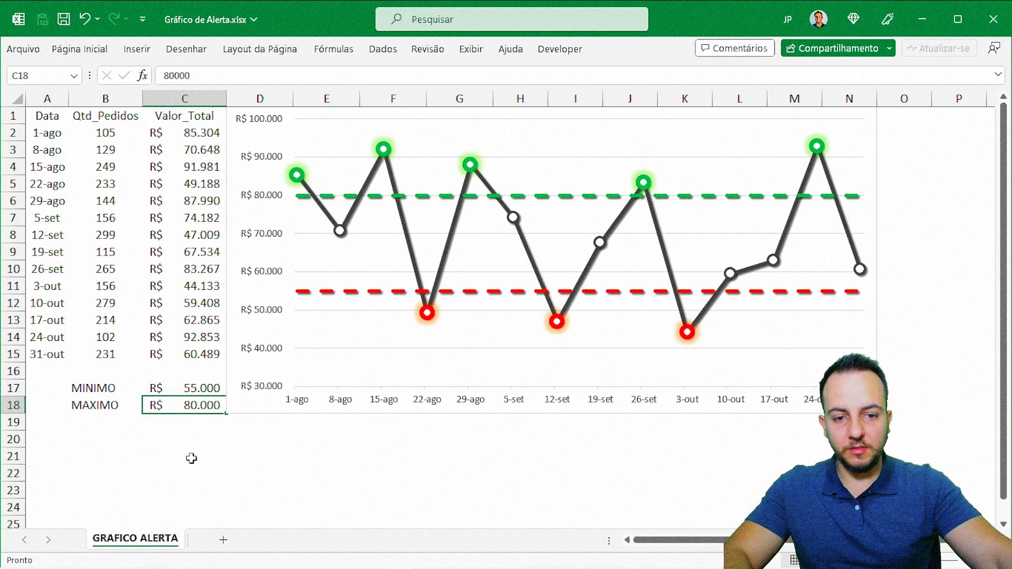
text(70000)
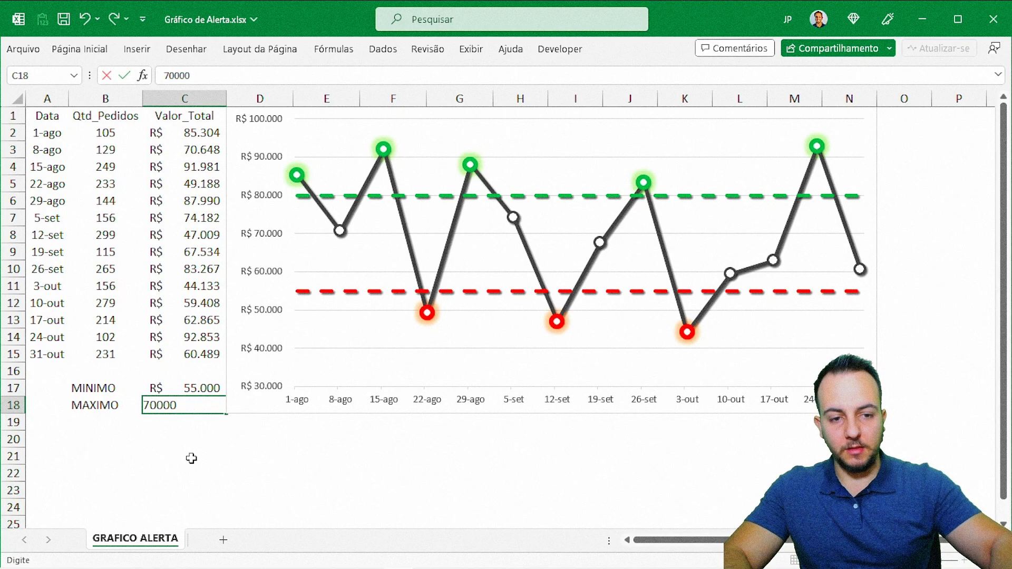
key(ctrl+Return)
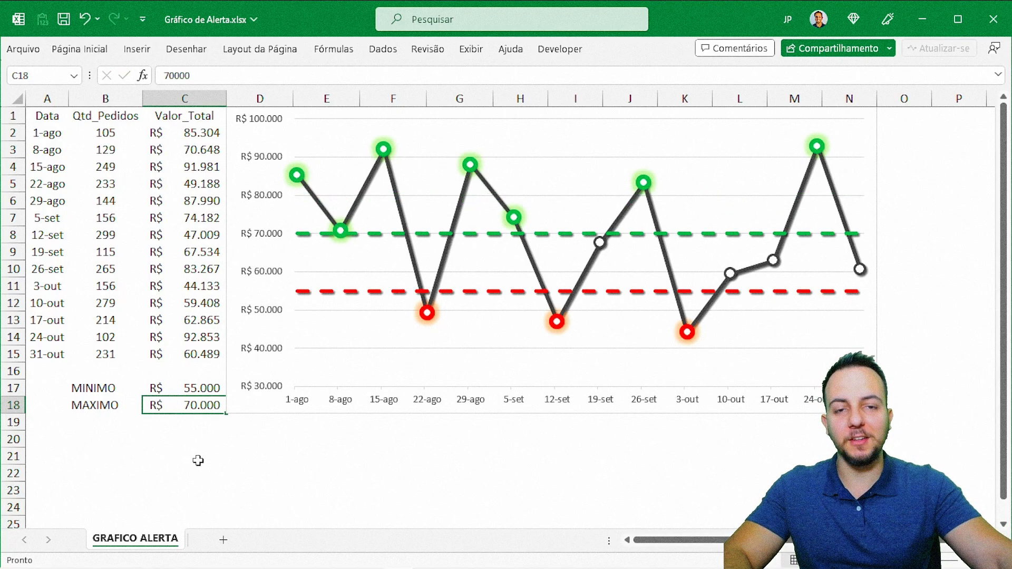